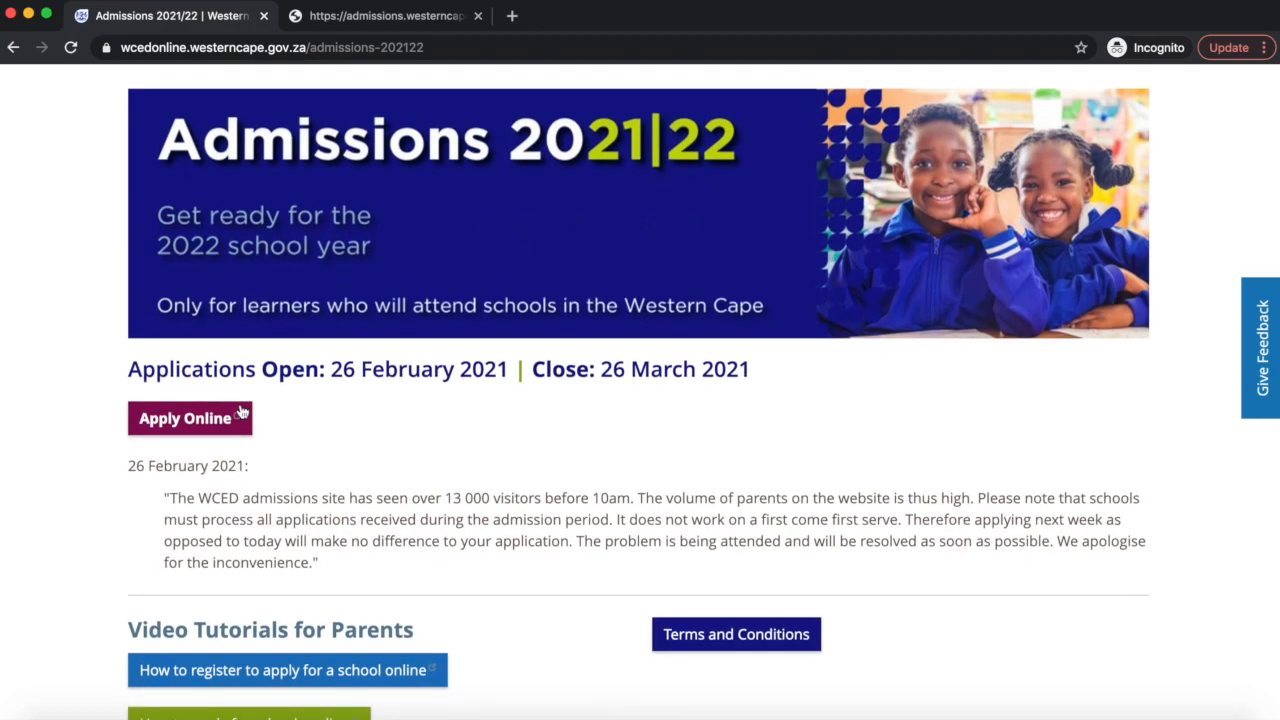
# - Start a new parent registration from Apply Online and accept the terms and conditions
pyautogui.click(190, 419)
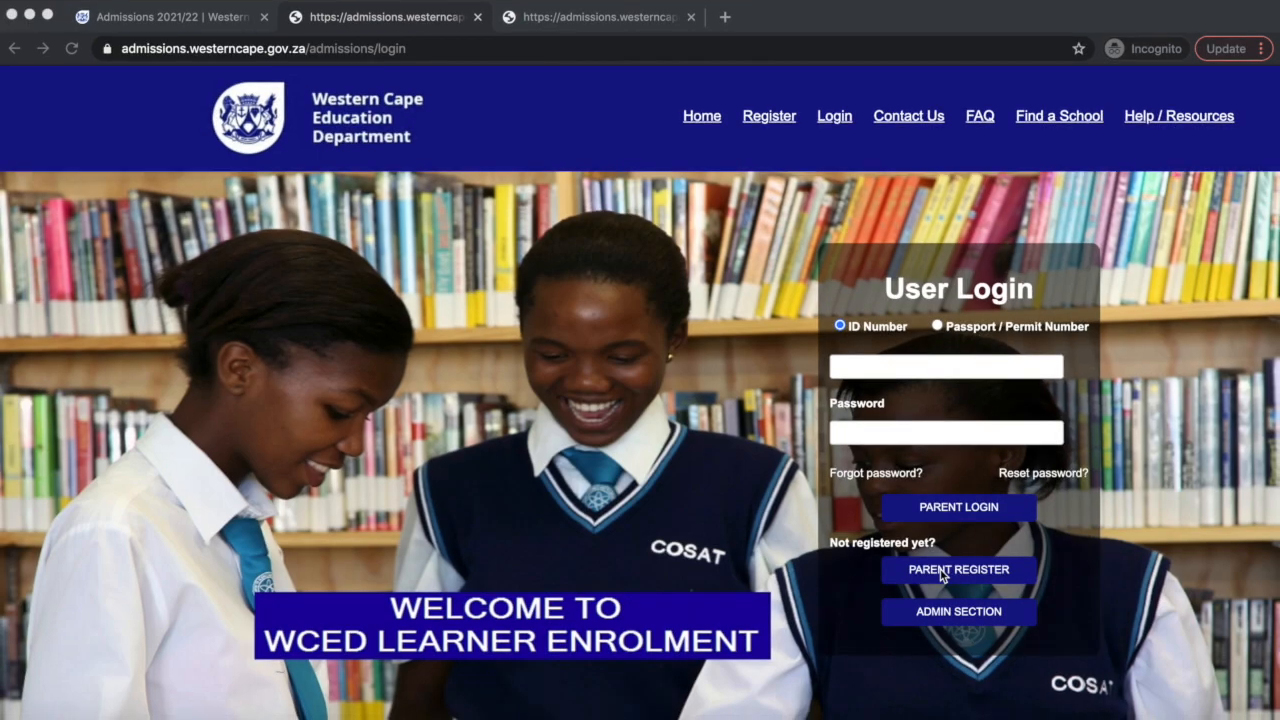
pyautogui.click(938, 578)
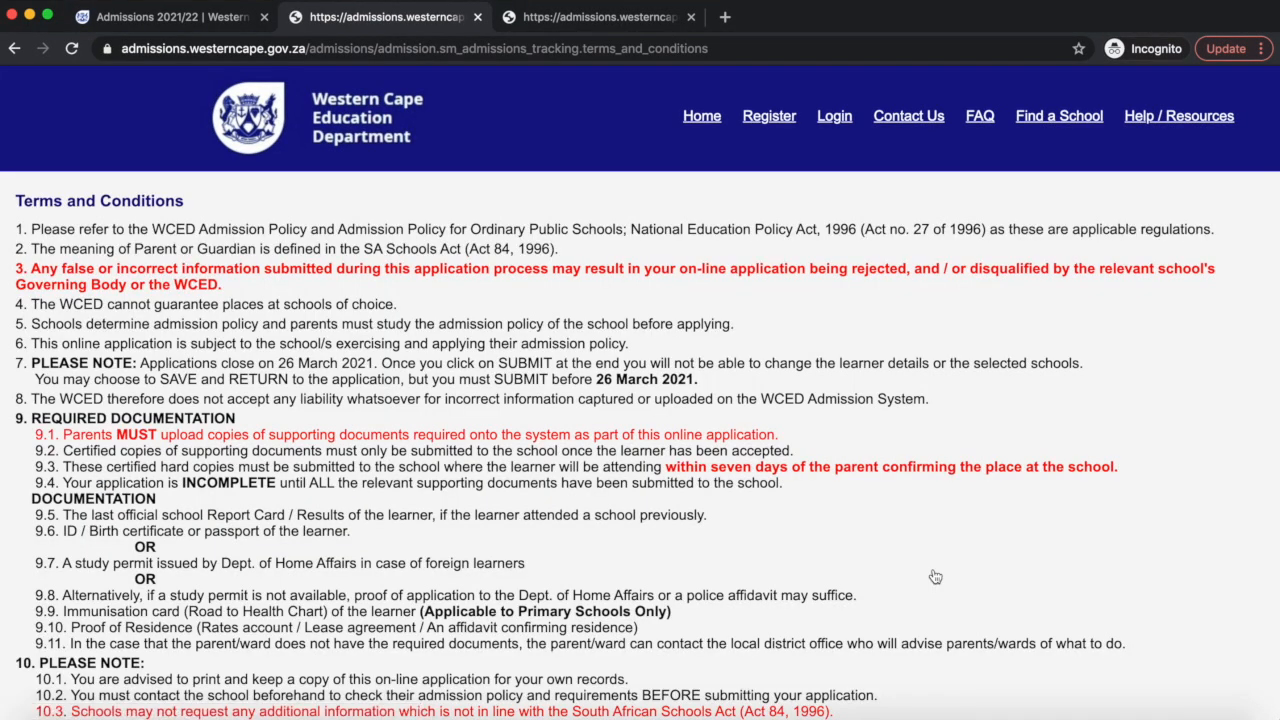
pyautogui.scroll(-2, 935, 577)
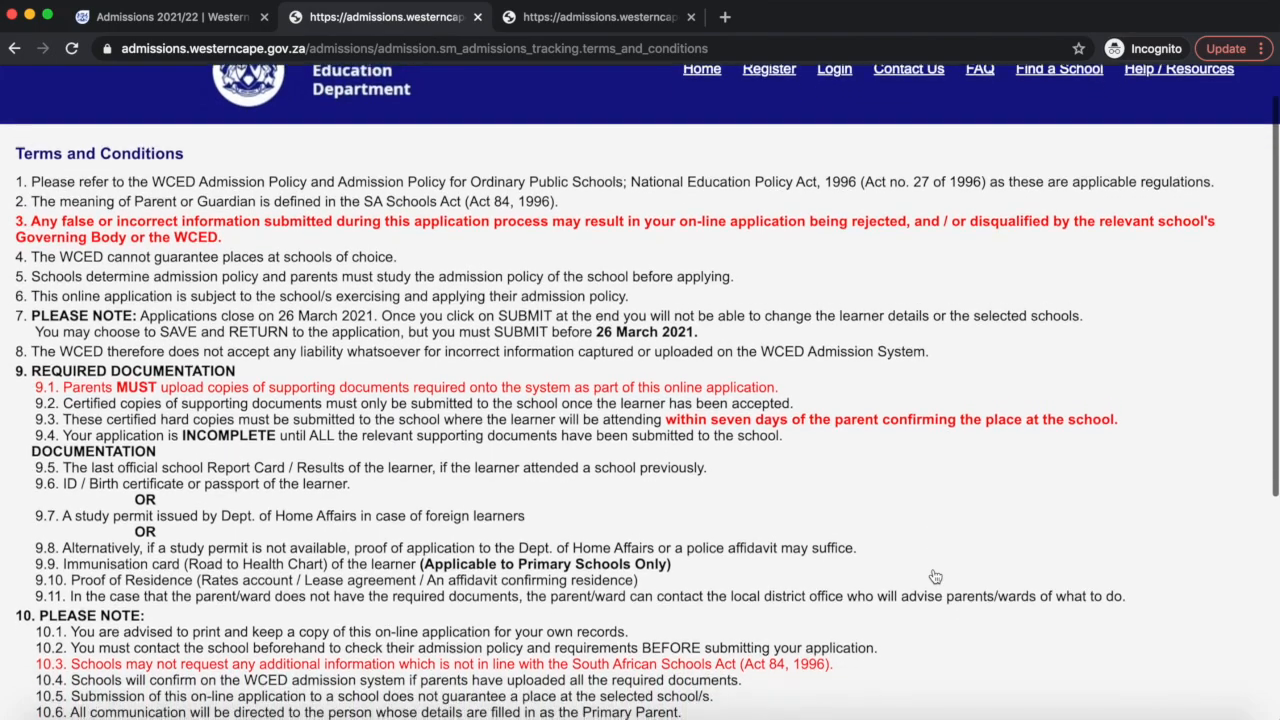
pyautogui.scroll(-3, 935, 577)
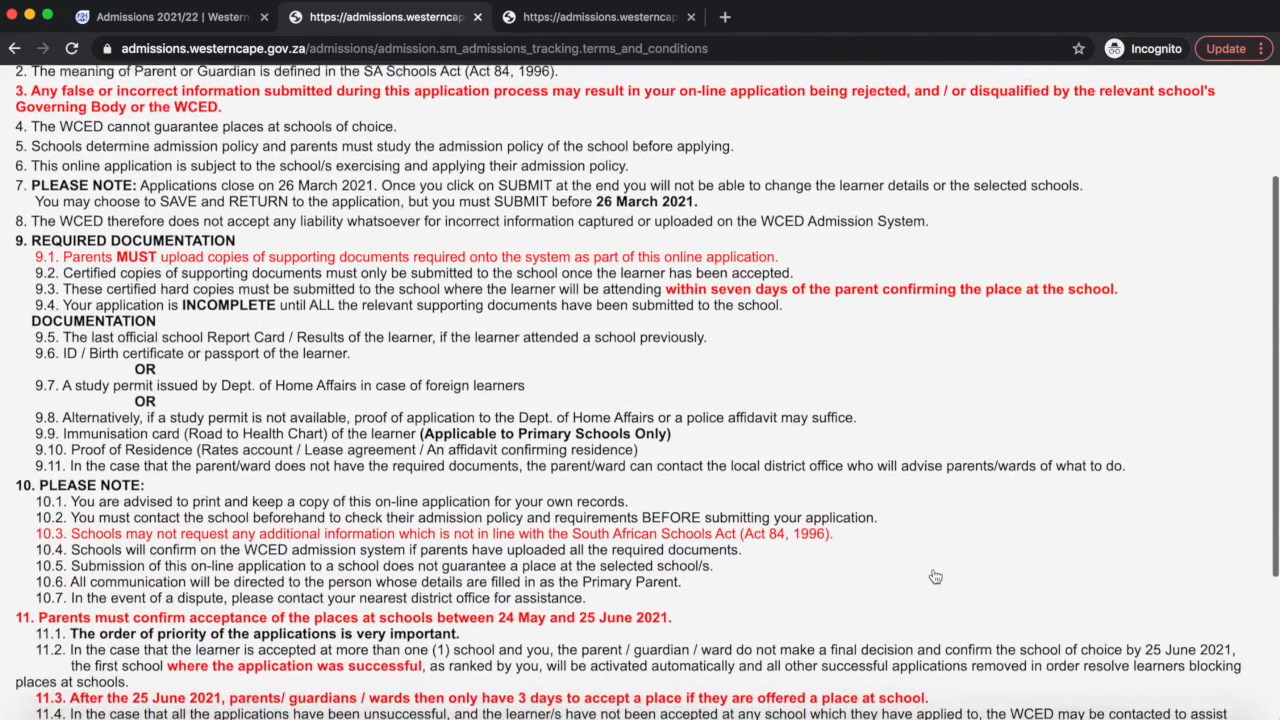
pyautogui.scroll(-2, 935, 577)
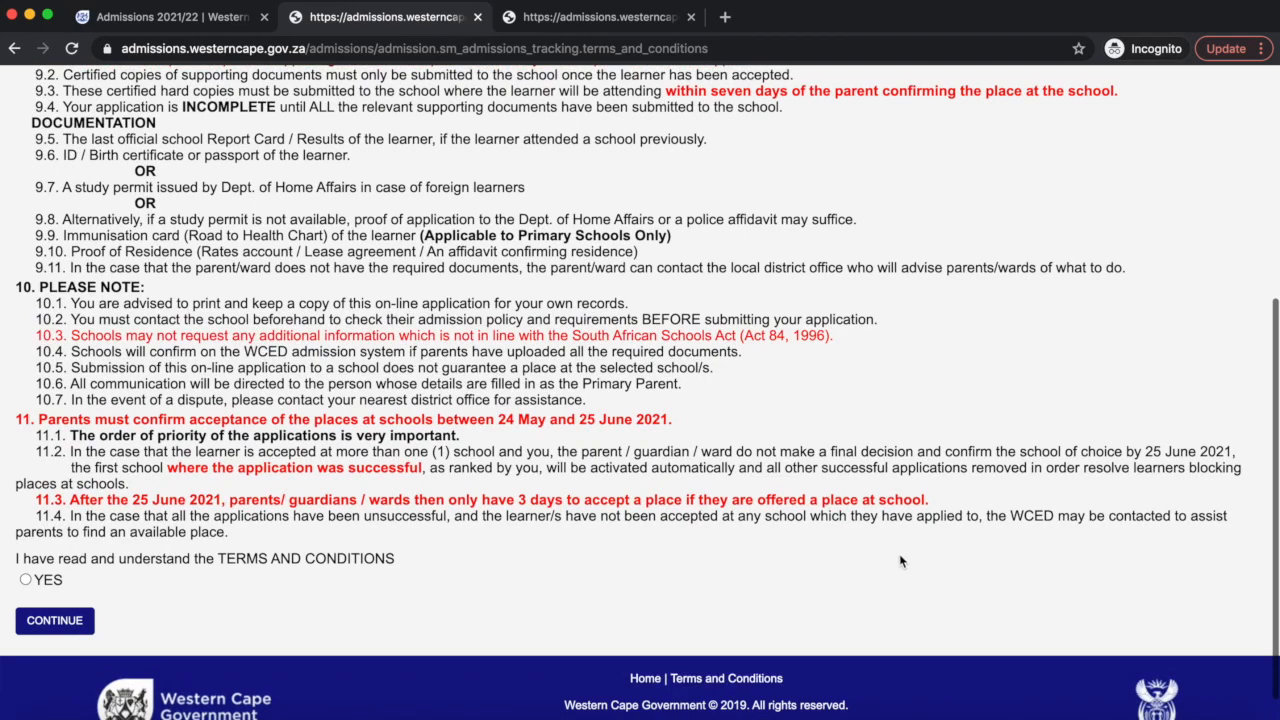
pyautogui.click(23, 581)
pyautogui.click(50, 622)
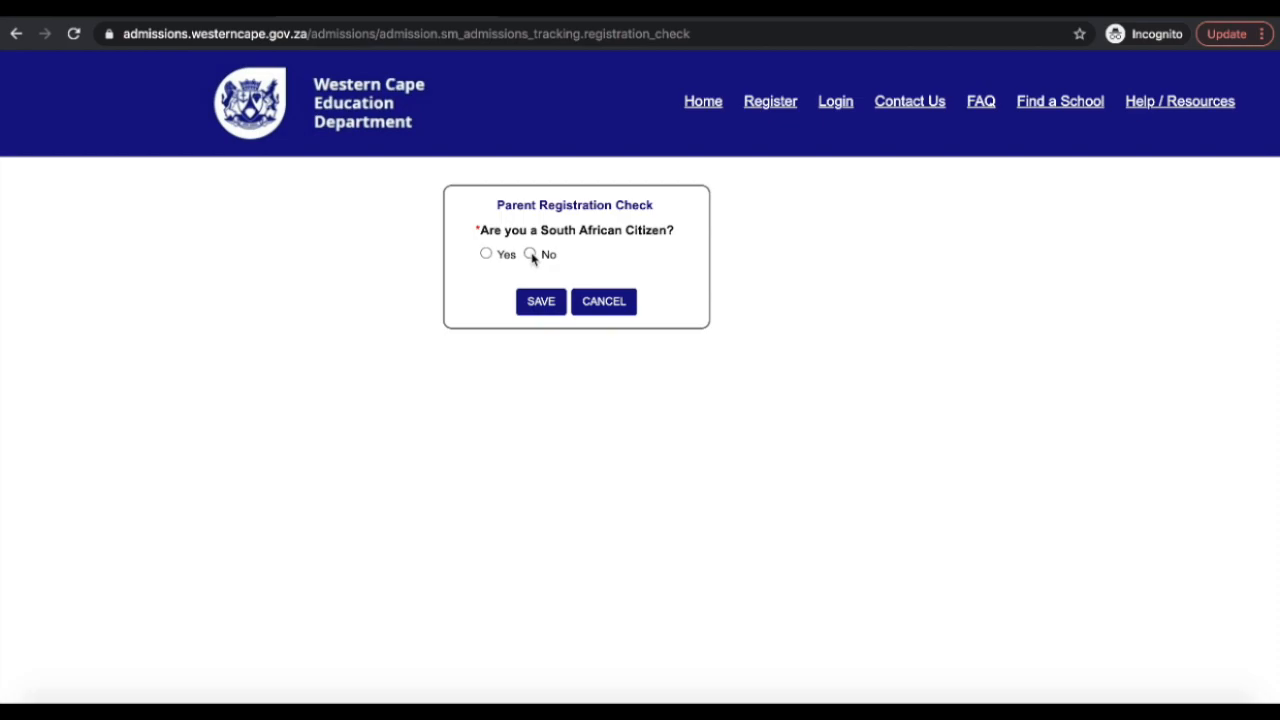
# - Answer No to South African citizenship and save the parent's passport number
pyautogui.click(530, 254)
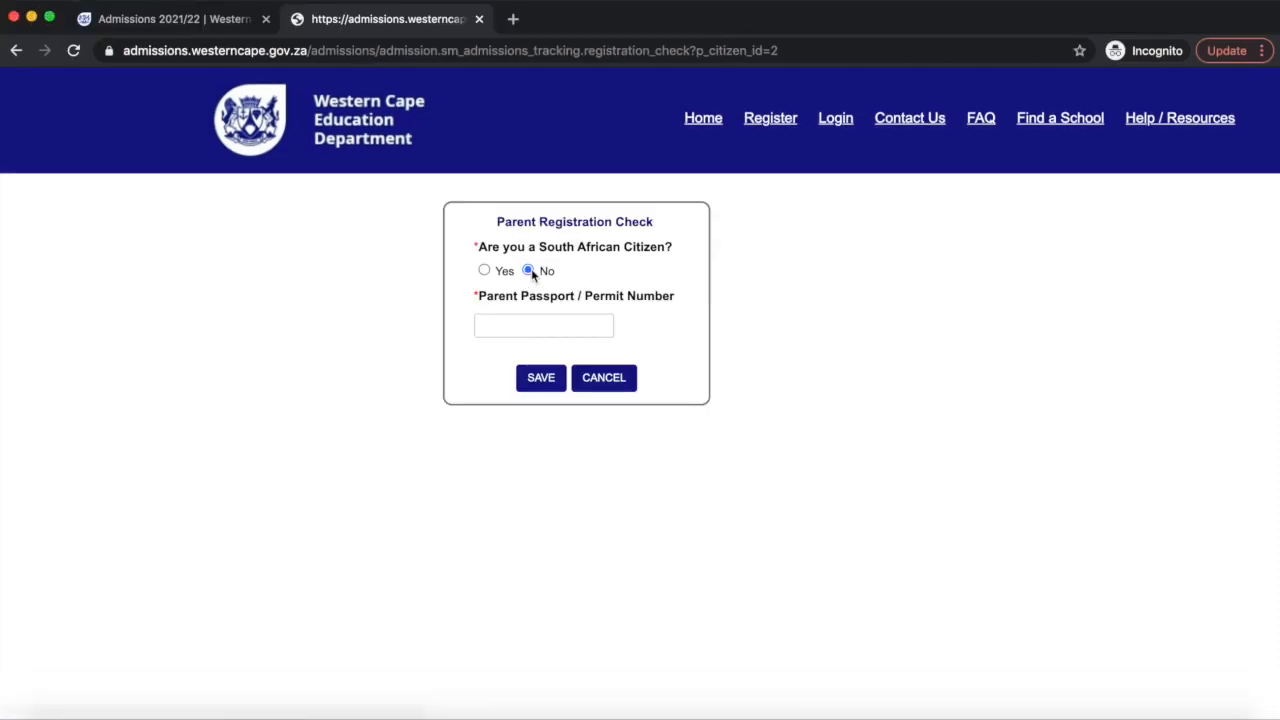
pyautogui.click(517, 328)
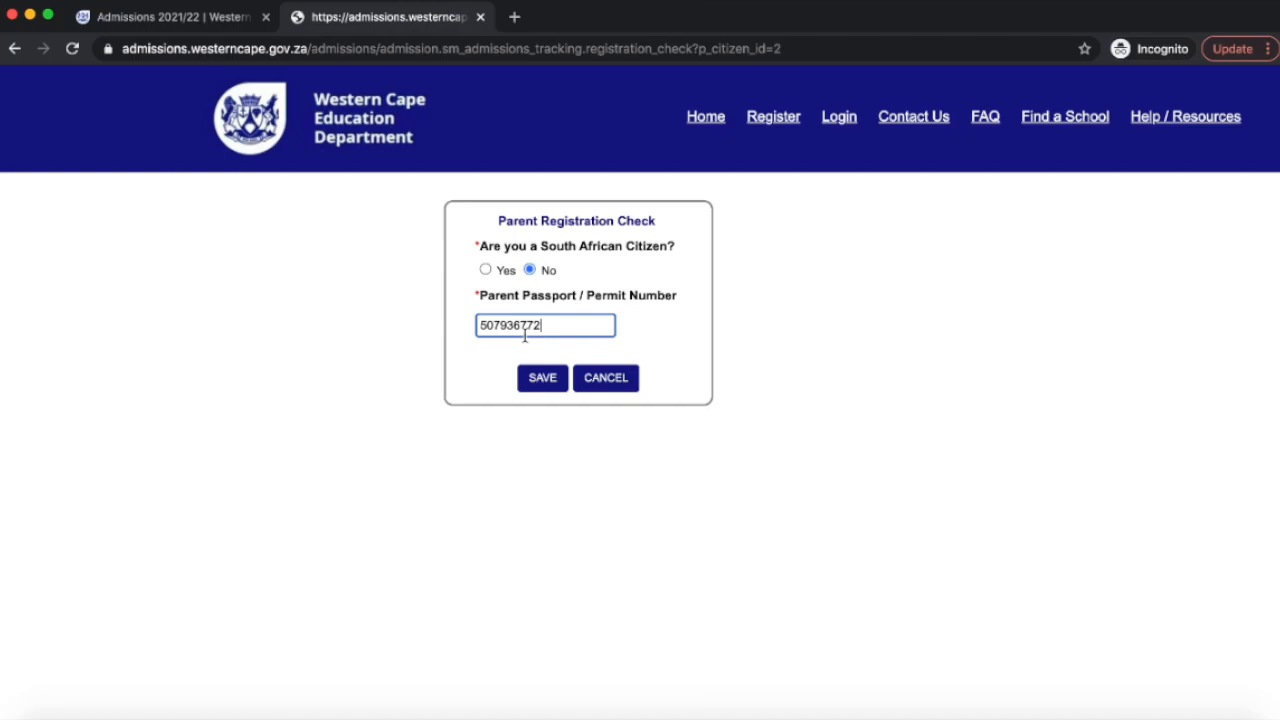
pyautogui.click(543, 379)
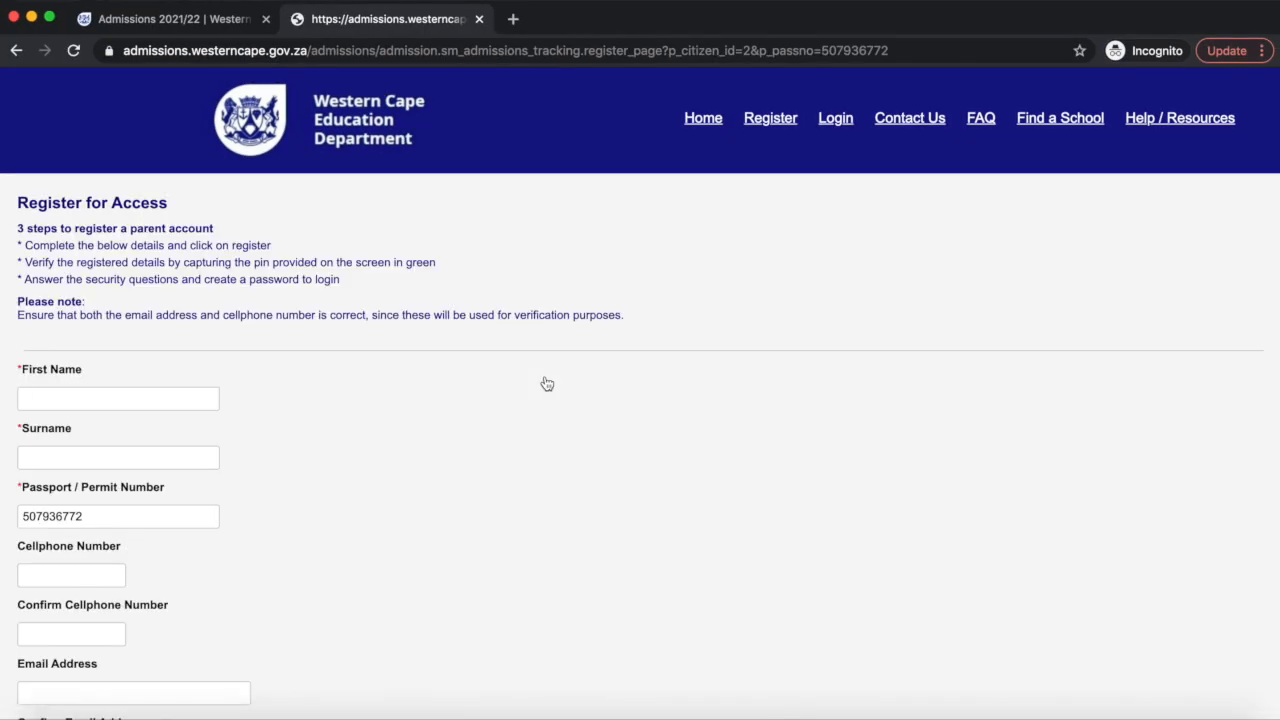
# - Fill in the parent's first name and surname
pyautogui.click(69, 400)
pyautogui.write('Legal Resources')
pyautogui.press('Tab')
pyautogui.write('Cen')
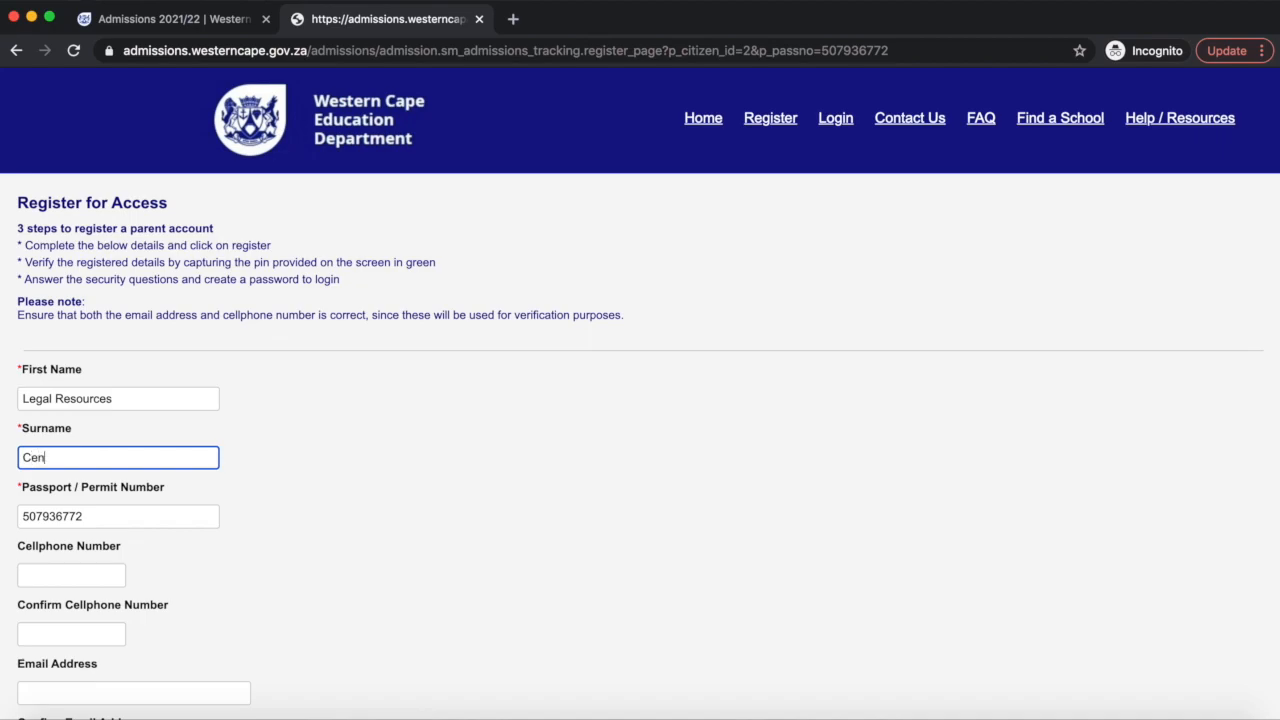
pyautogui.write('tre')
pyautogui.scroll(-3, 91, 471)
# - Enter and confirm the parent's cellphone number, accept the terms, and register
pyautogui.click(60, 425)
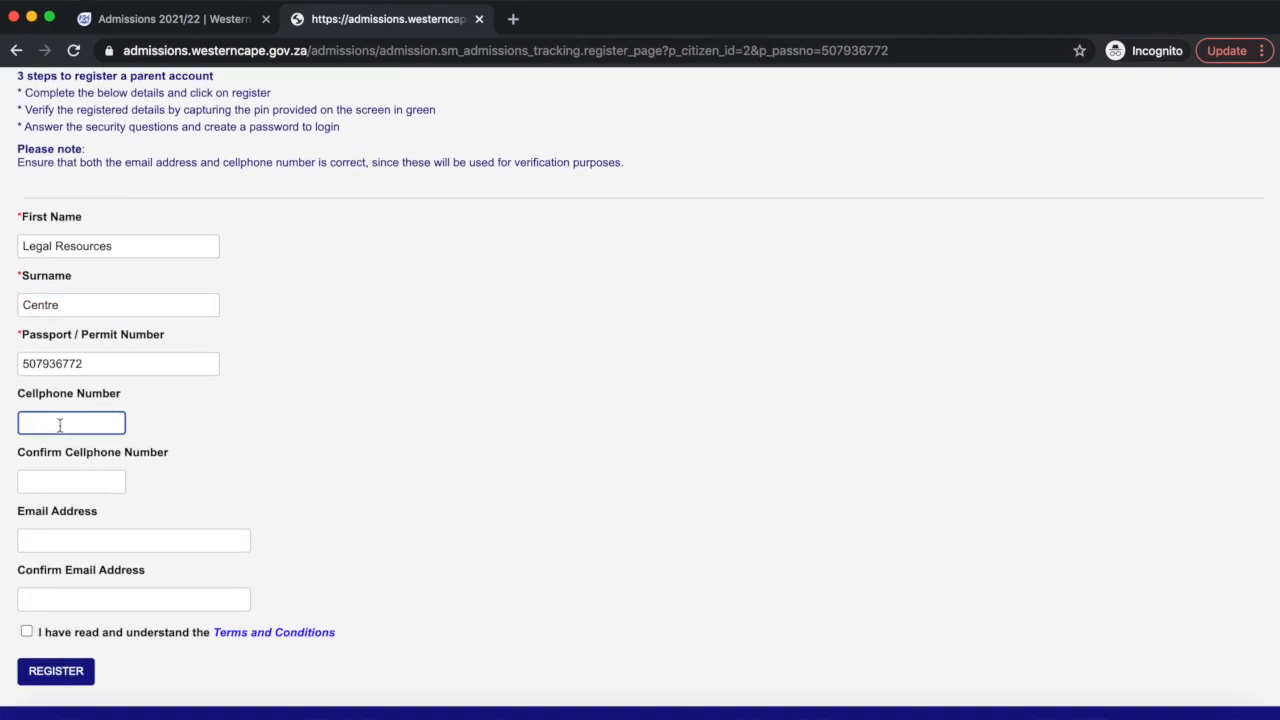
pyautogui.click(69, 478)
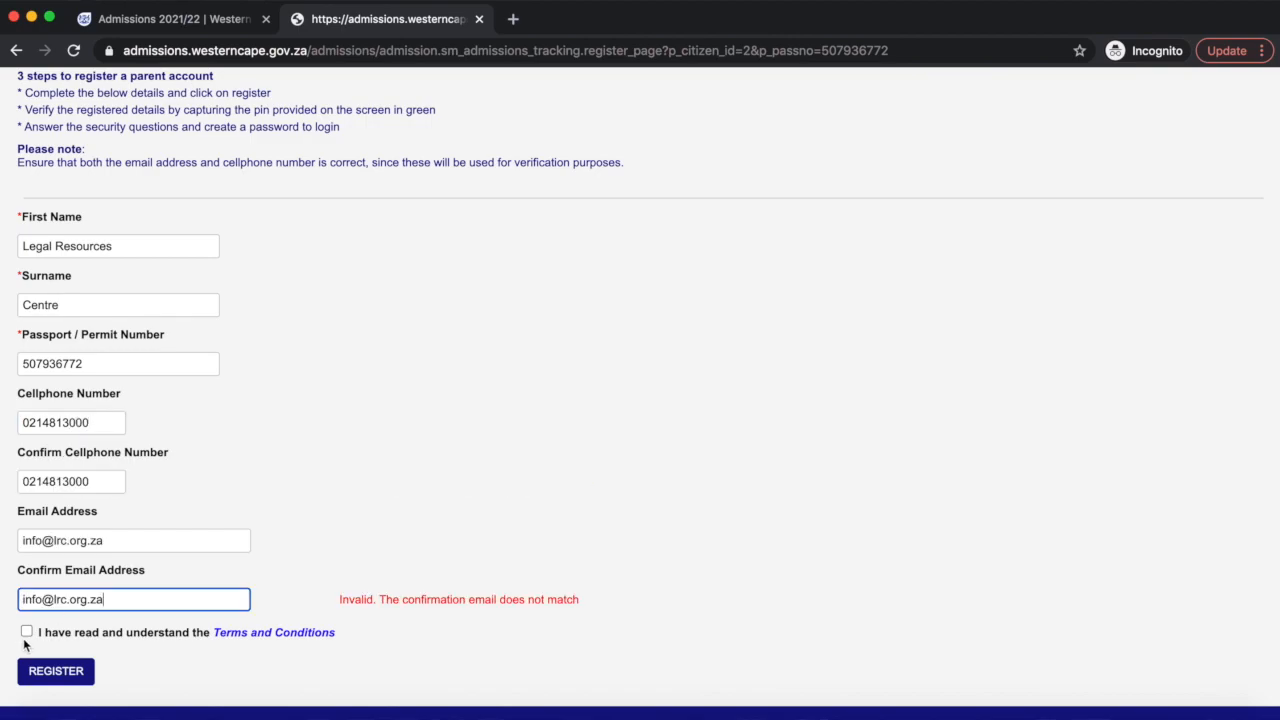
pyautogui.click(26, 632)
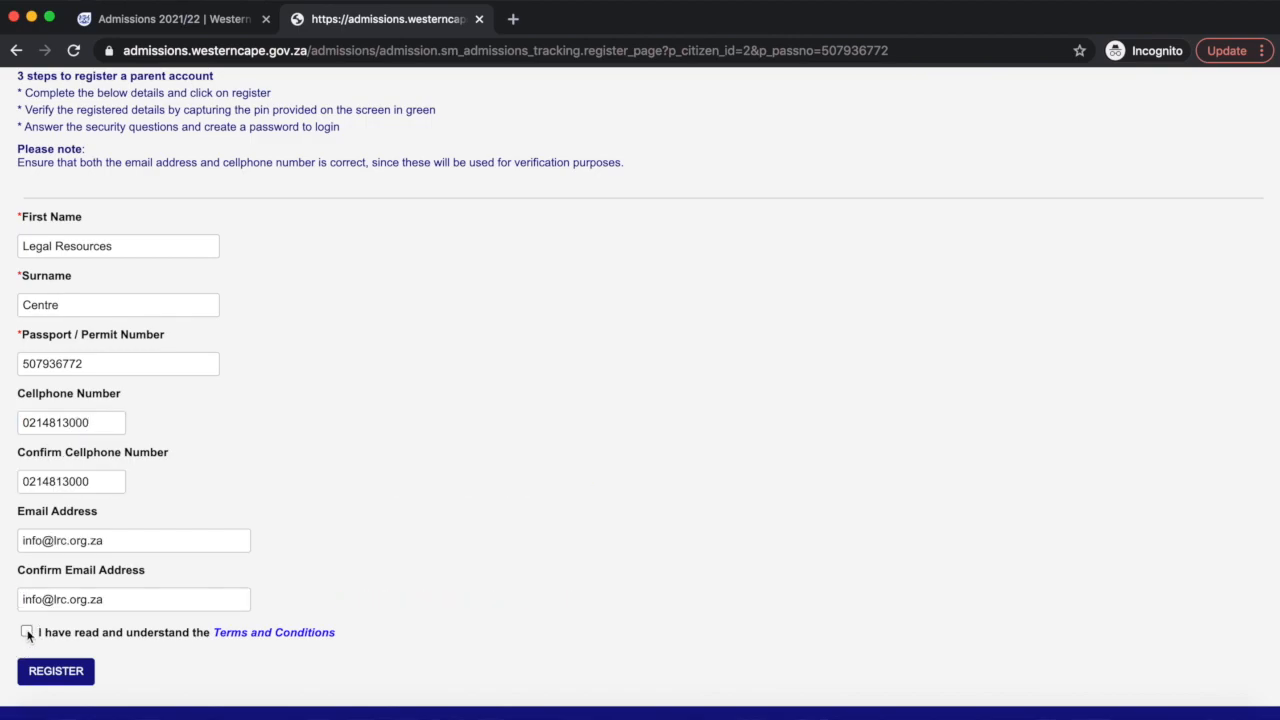
pyautogui.click(58, 672)
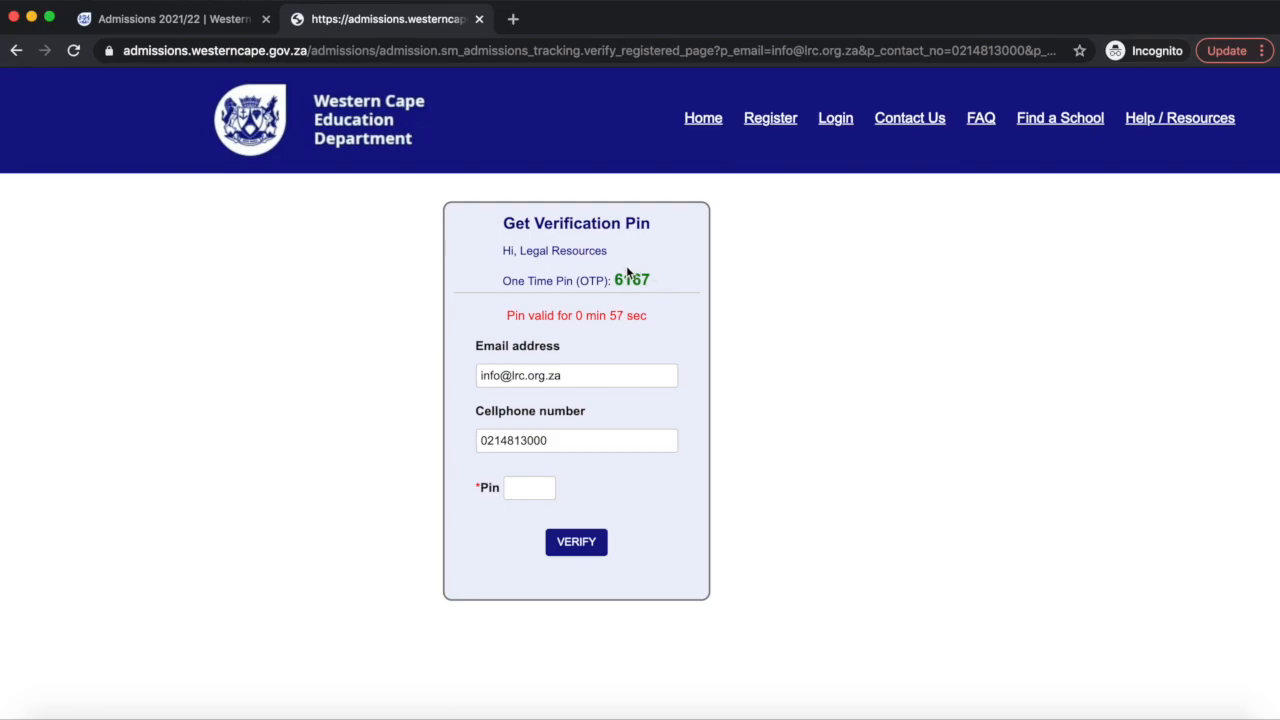
# - Verify the registration with the one-time pin
pyautogui.click(534, 485)
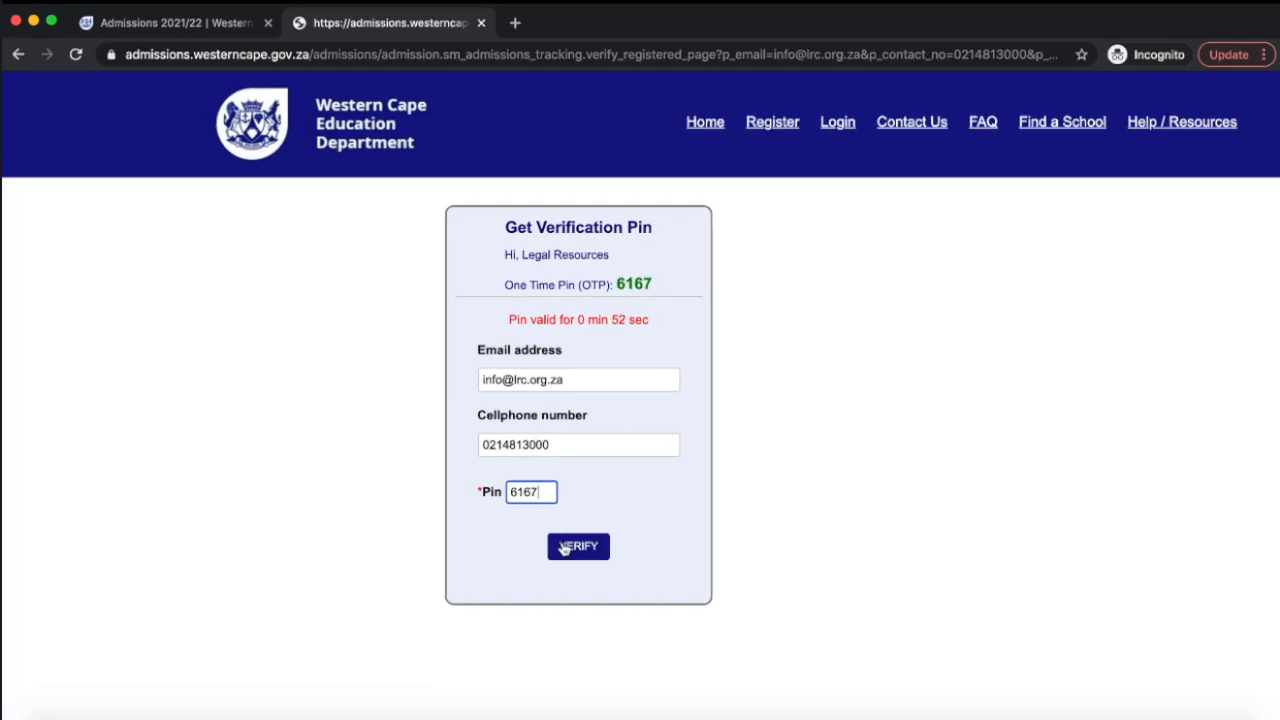
pyautogui.click(563, 548)
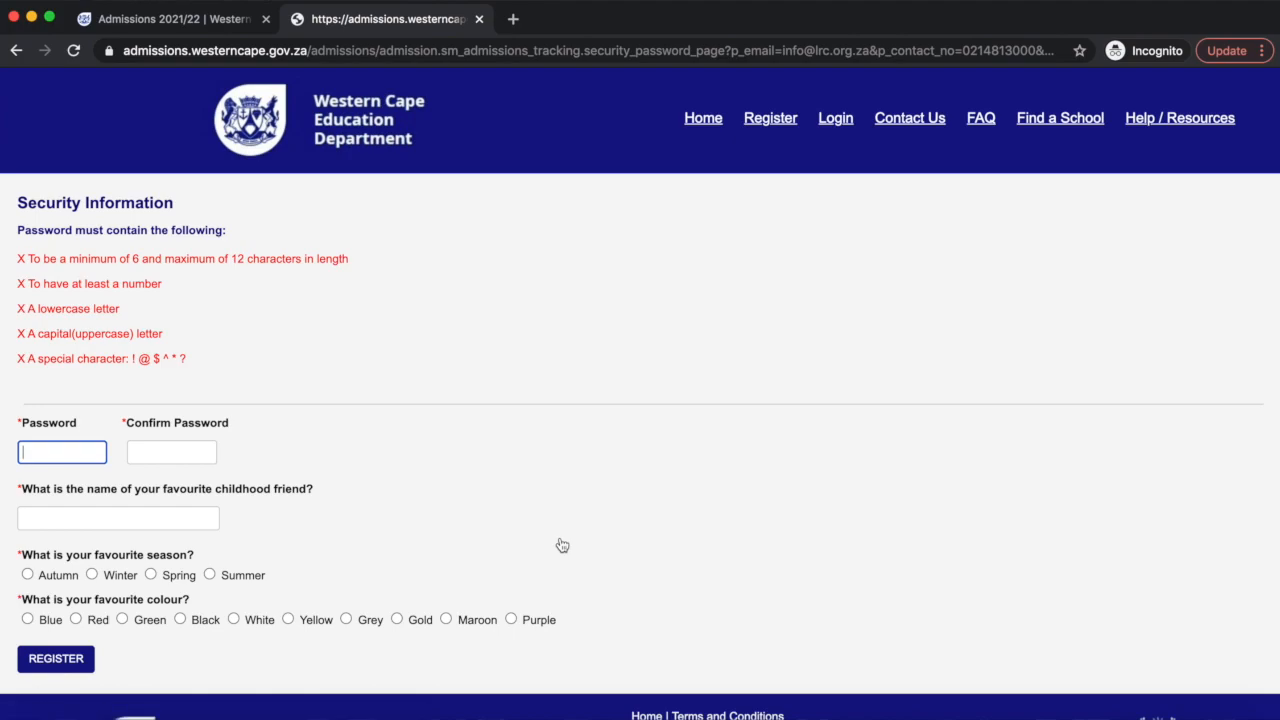
# - Enter a password and answer the childhood friend, favourite season and colour security questions
pyautogui.scroll(-1, 562, 545)
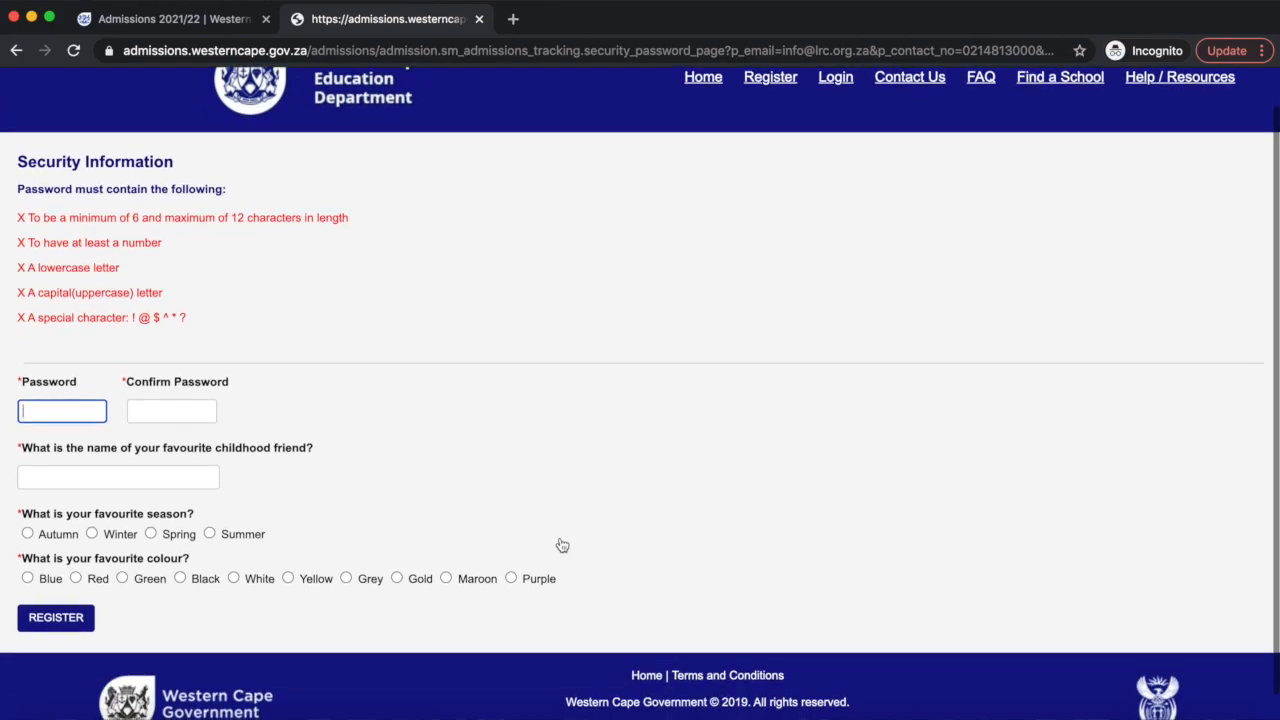
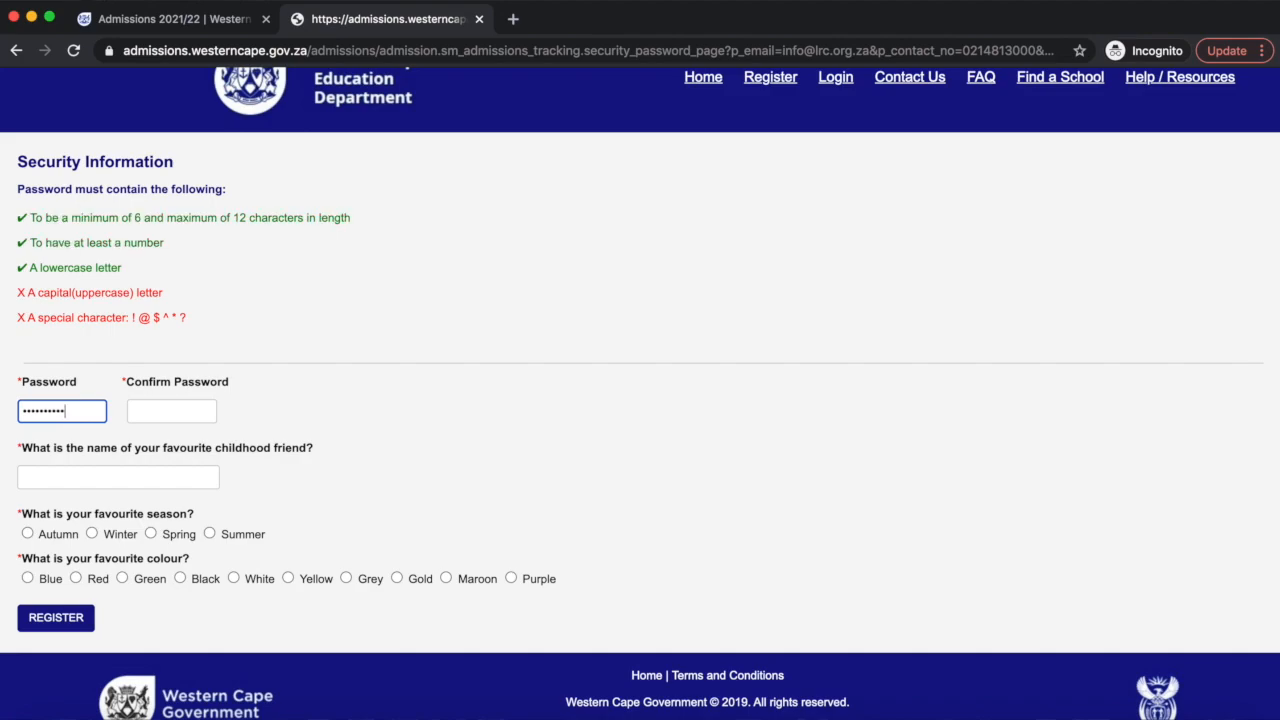
pyautogui.click(172, 411)
pyautogui.click(150, 477)
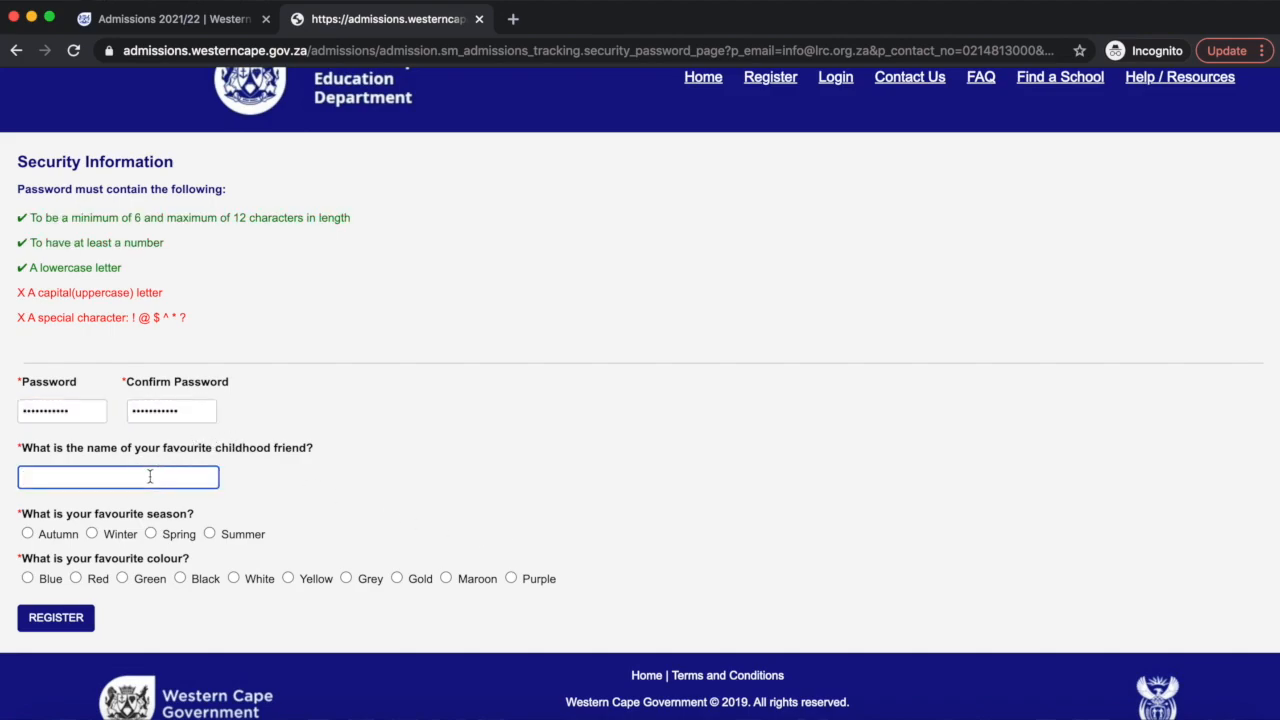
pyautogui.scroll(-1, 96, 508)
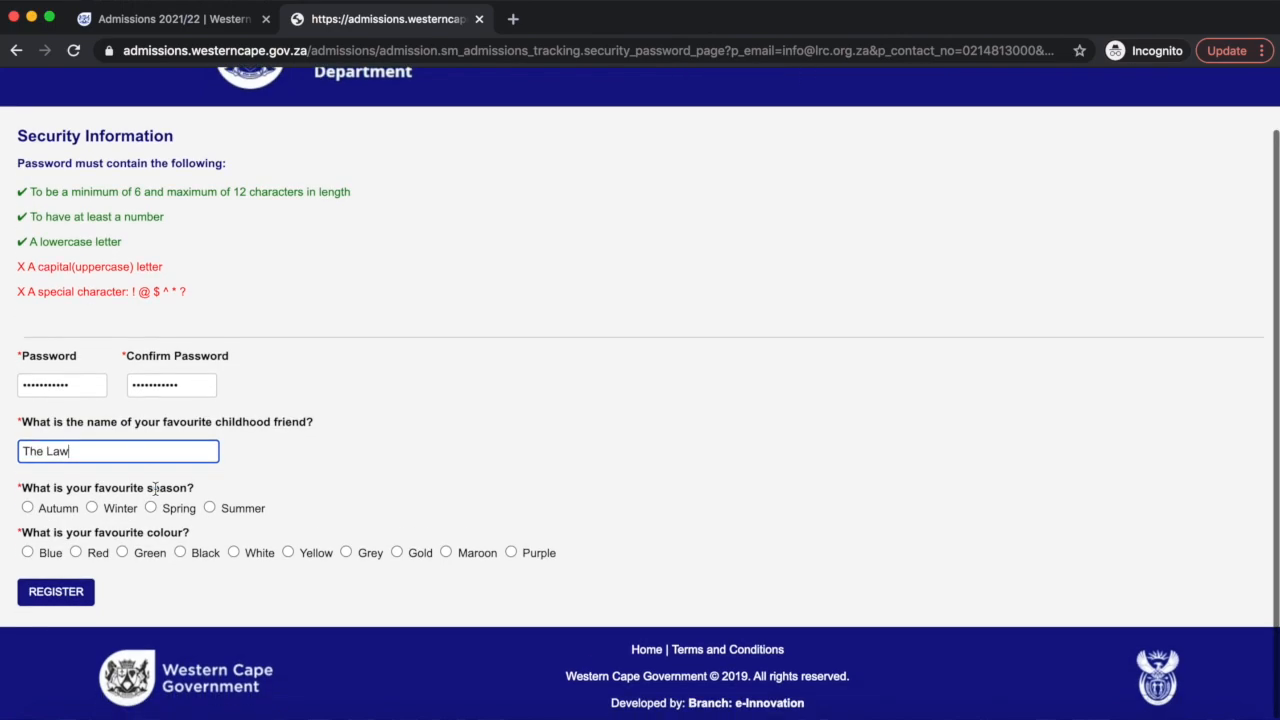
pyautogui.click(27, 507)
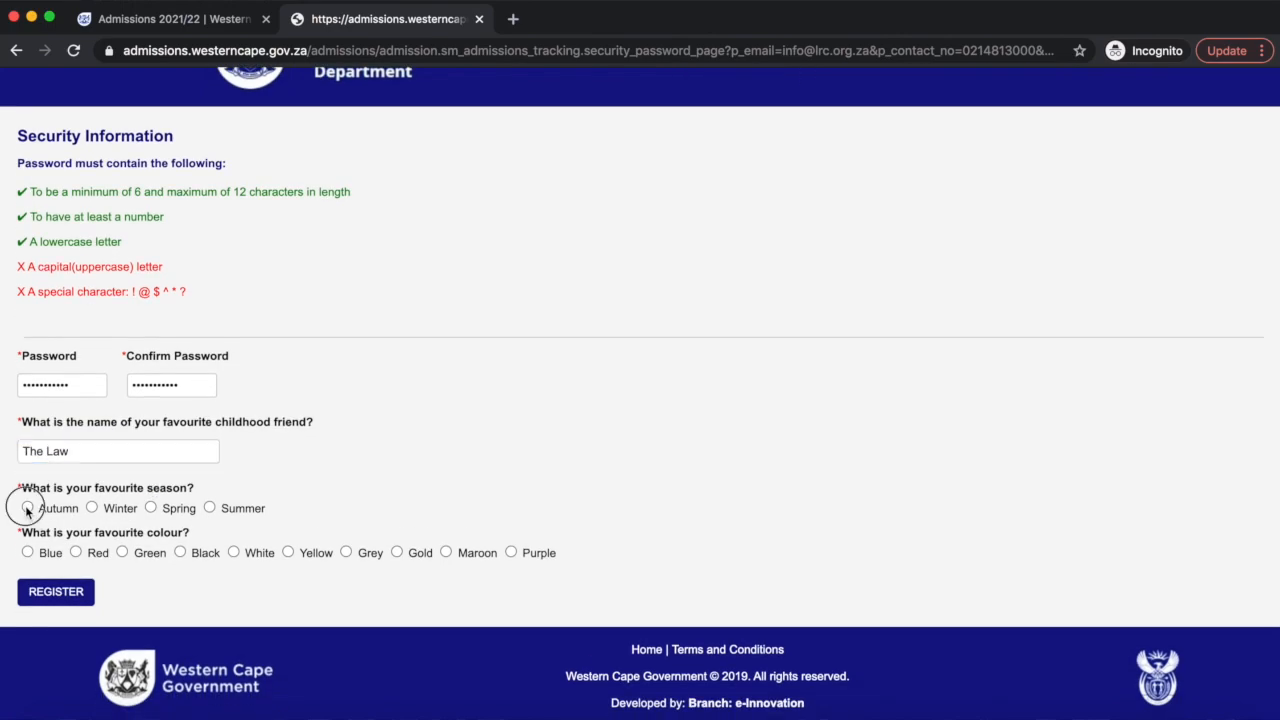
pyautogui.click(28, 554)
pyautogui.click(40, 598)
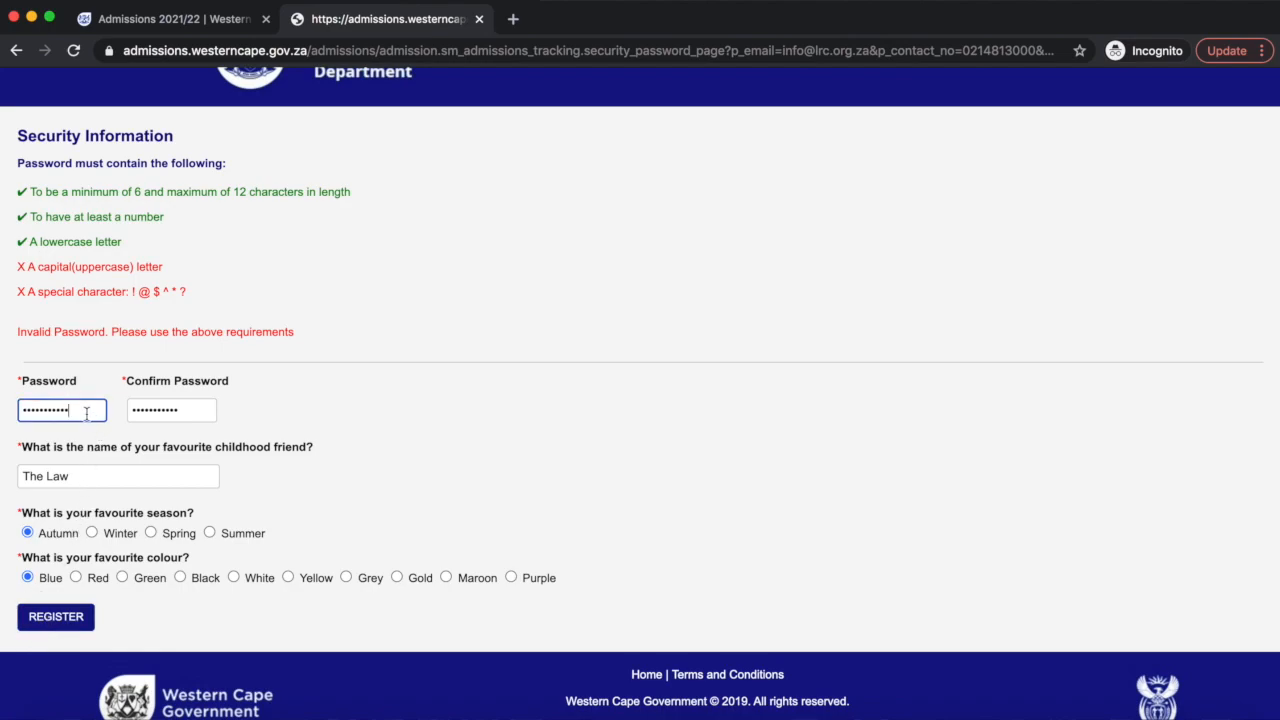
# - Fix the password and its confirmation to meet the password requirements and resubmit
pyautogui.write('!')
pyautogui.click(189, 409)
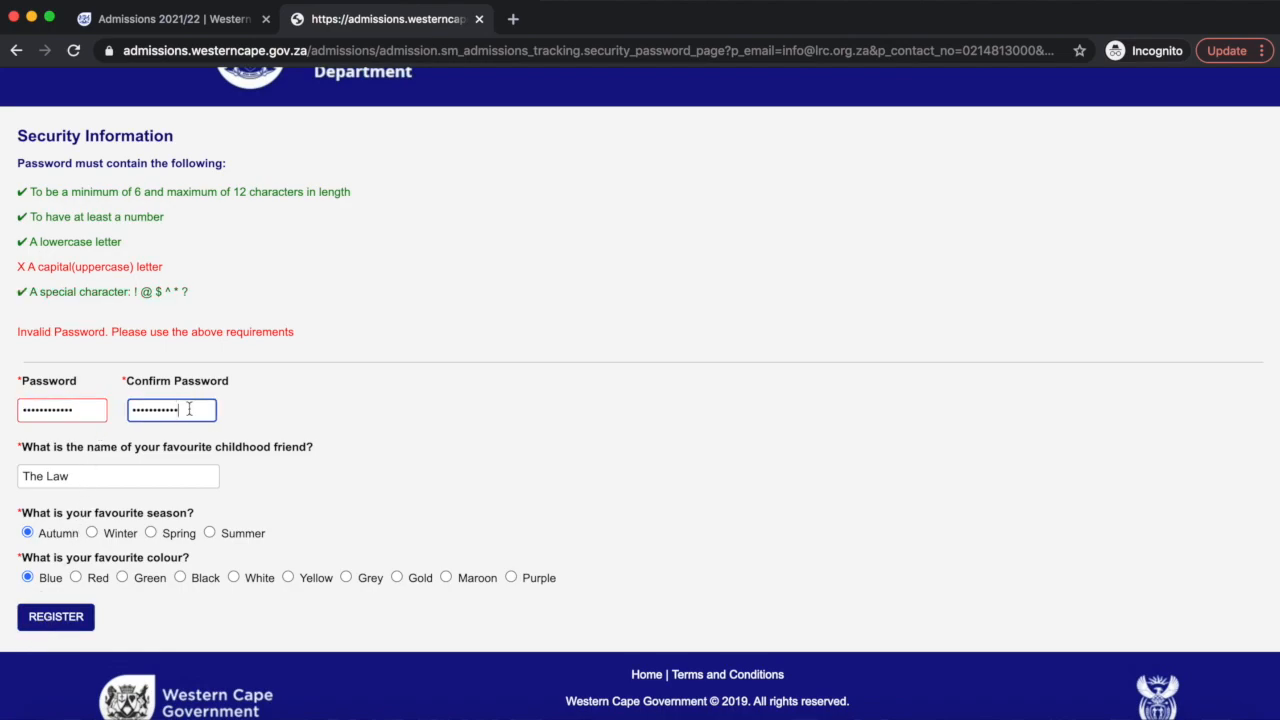
pyautogui.write('!')
pyautogui.click(72, 625)
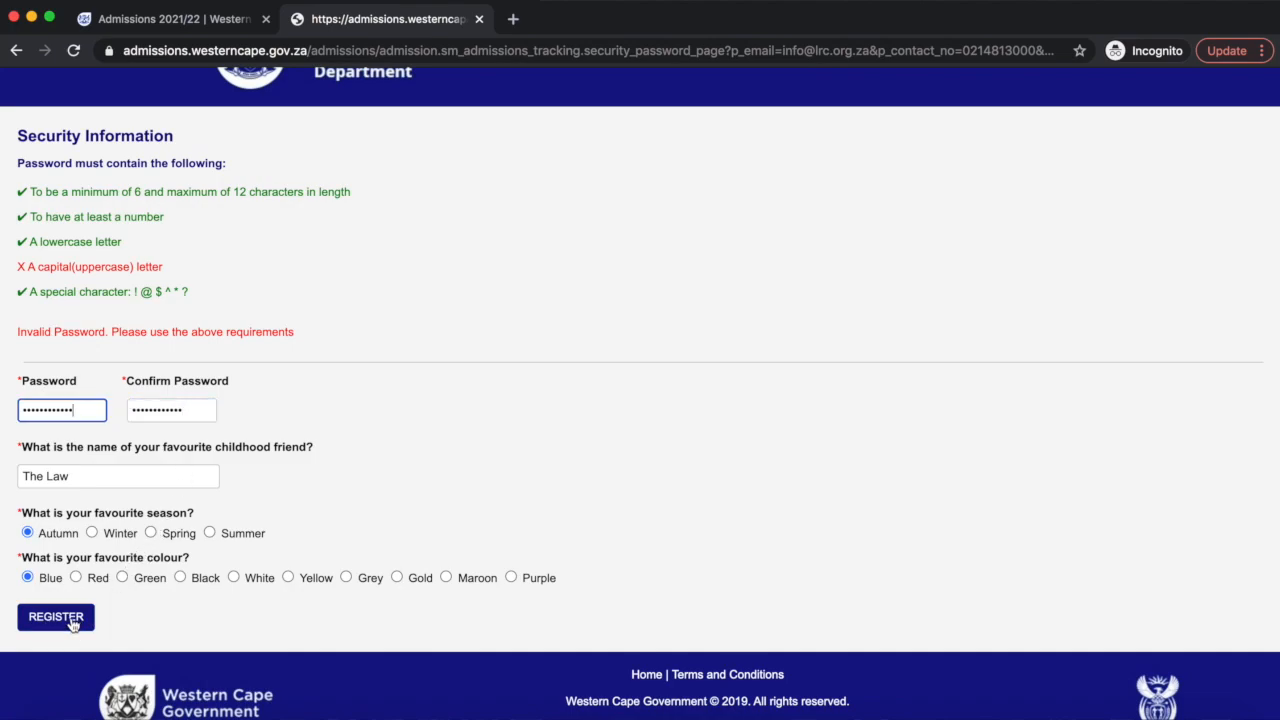
pyautogui.click(28, 410)
pyautogui.press('BackSpace')
pyautogui.write('L')
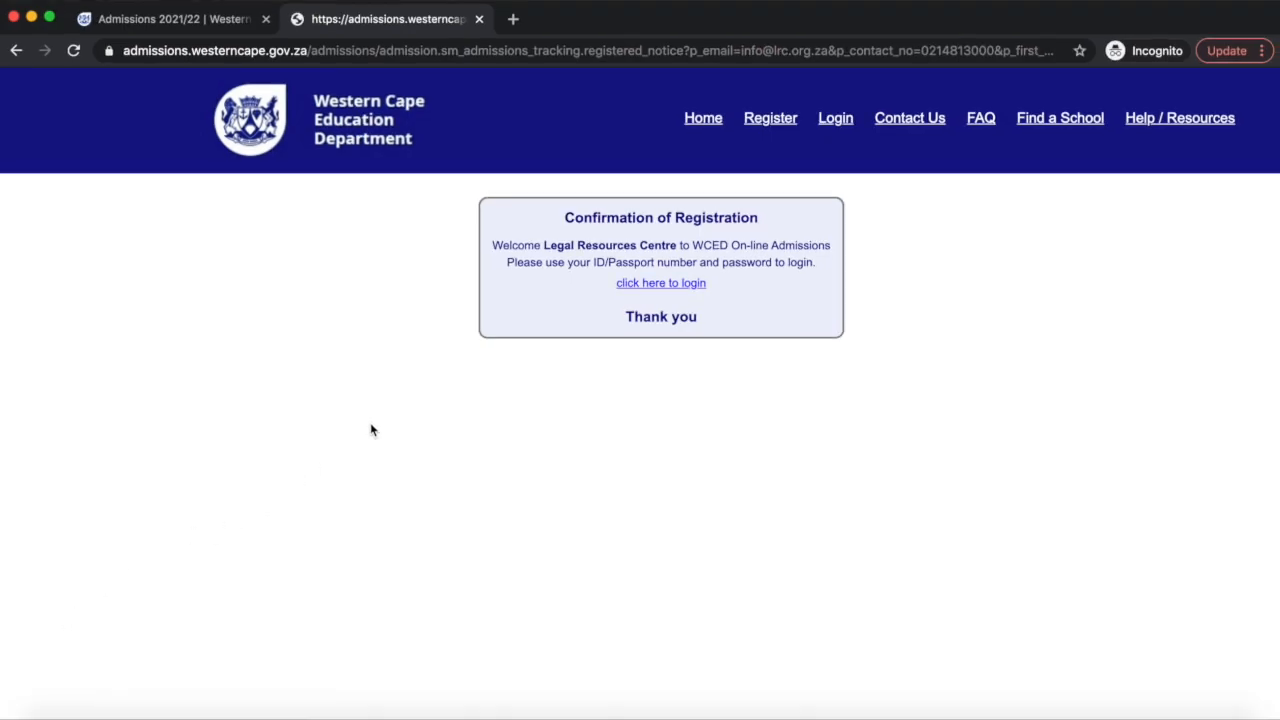
# - Return to the login page at admissions.westerncape.gov.za
pyautogui.click(645, 287)
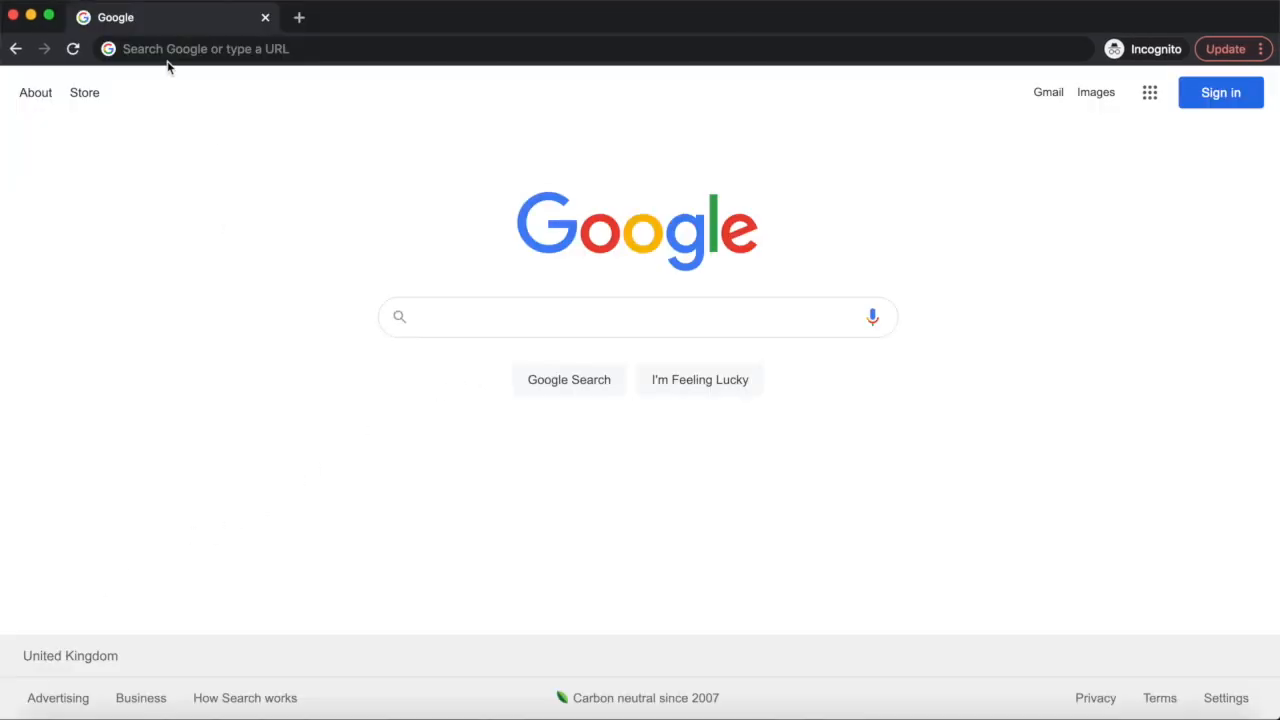
pyautogui.click(160, 49)
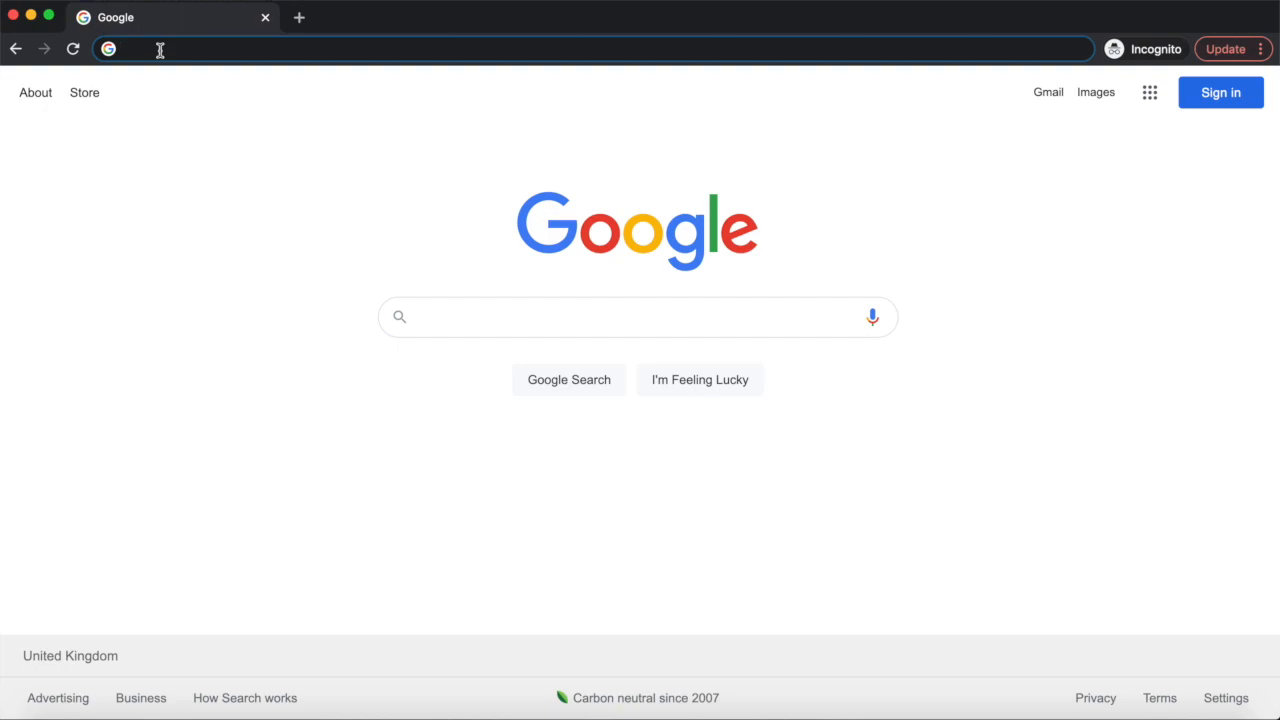
pyautogui.write('admissions.wes')
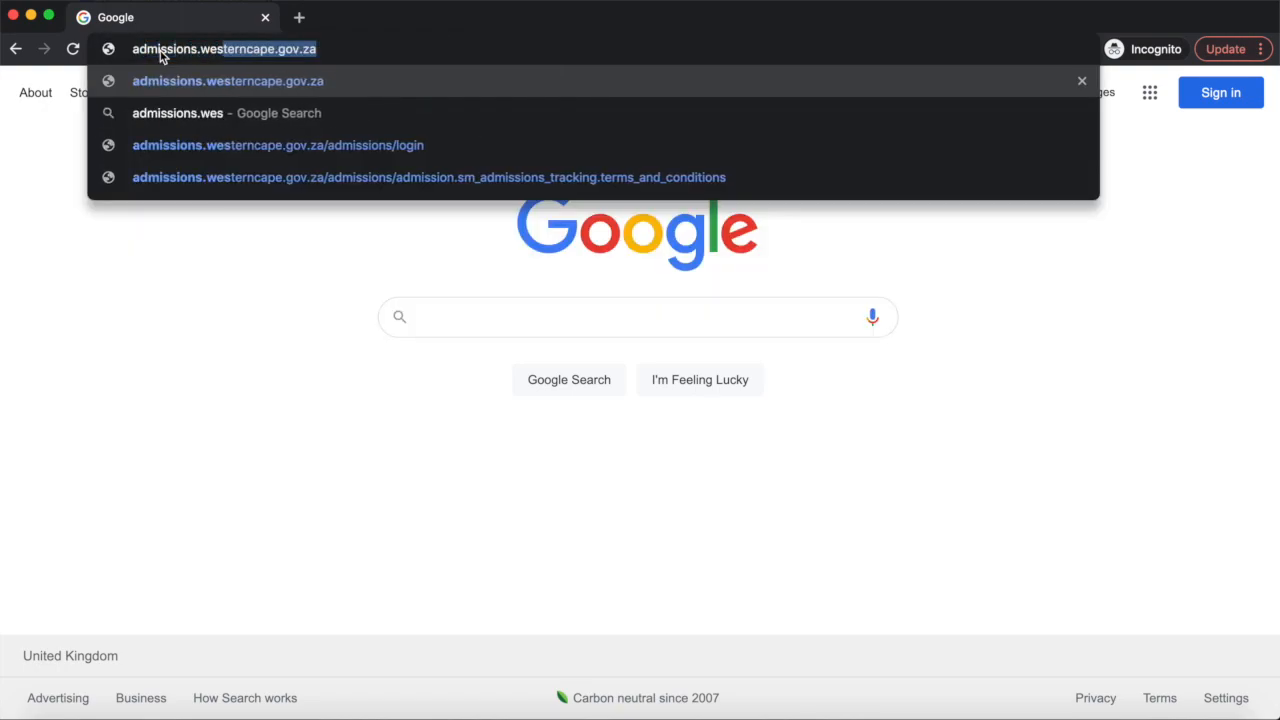
pyautogui.write('terncape.gov.za')
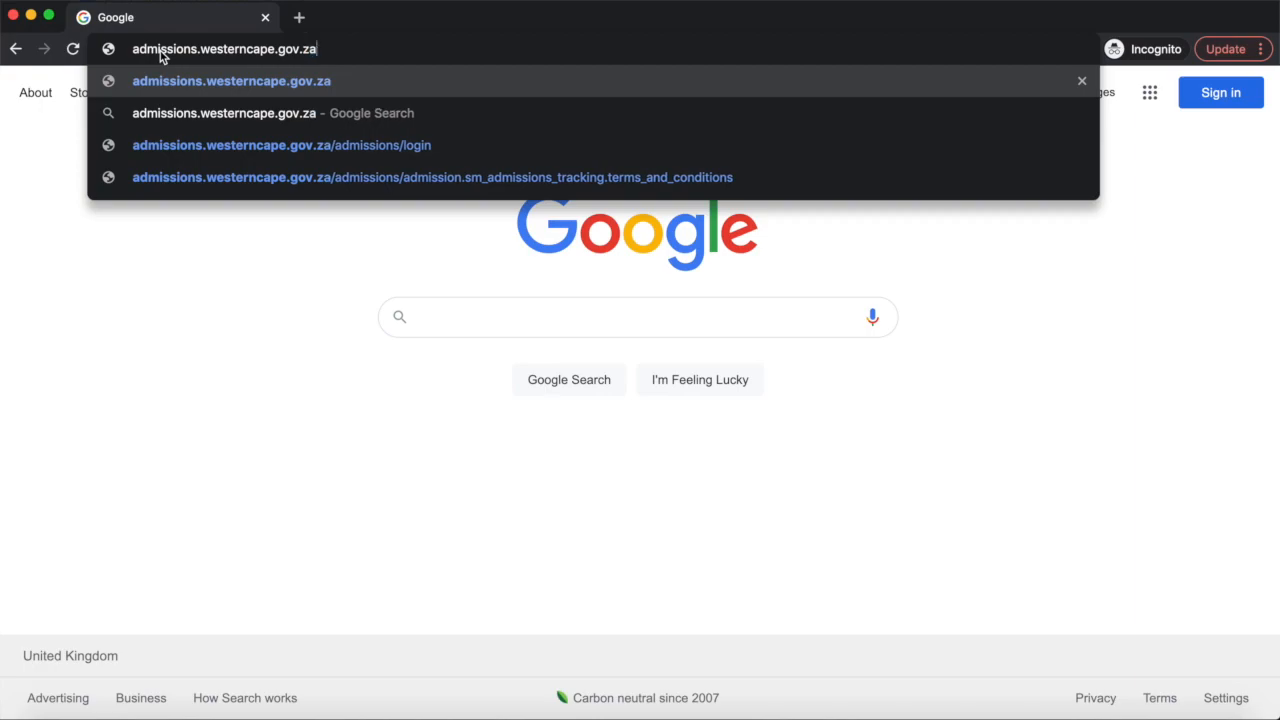
pyautogui.press('Return')
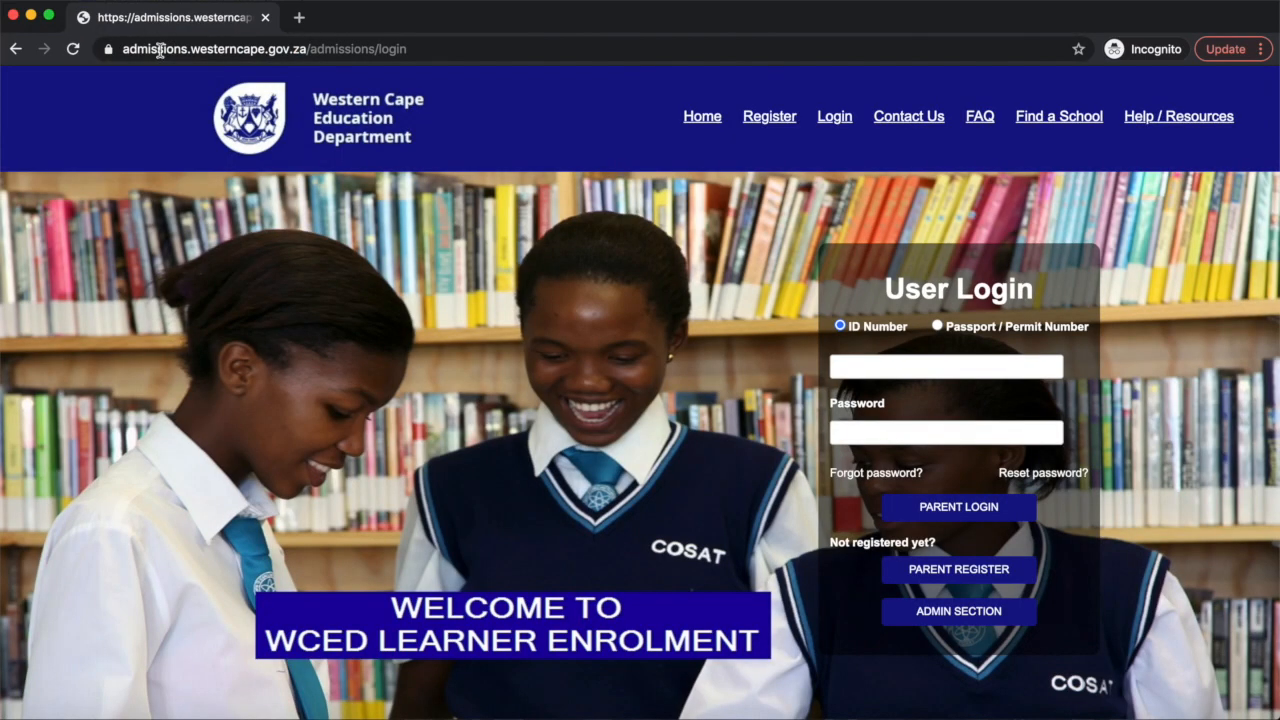
# - Switch login to Passport / Permit Number and enter the parent's permit number
pyautogui.click(938, 329)
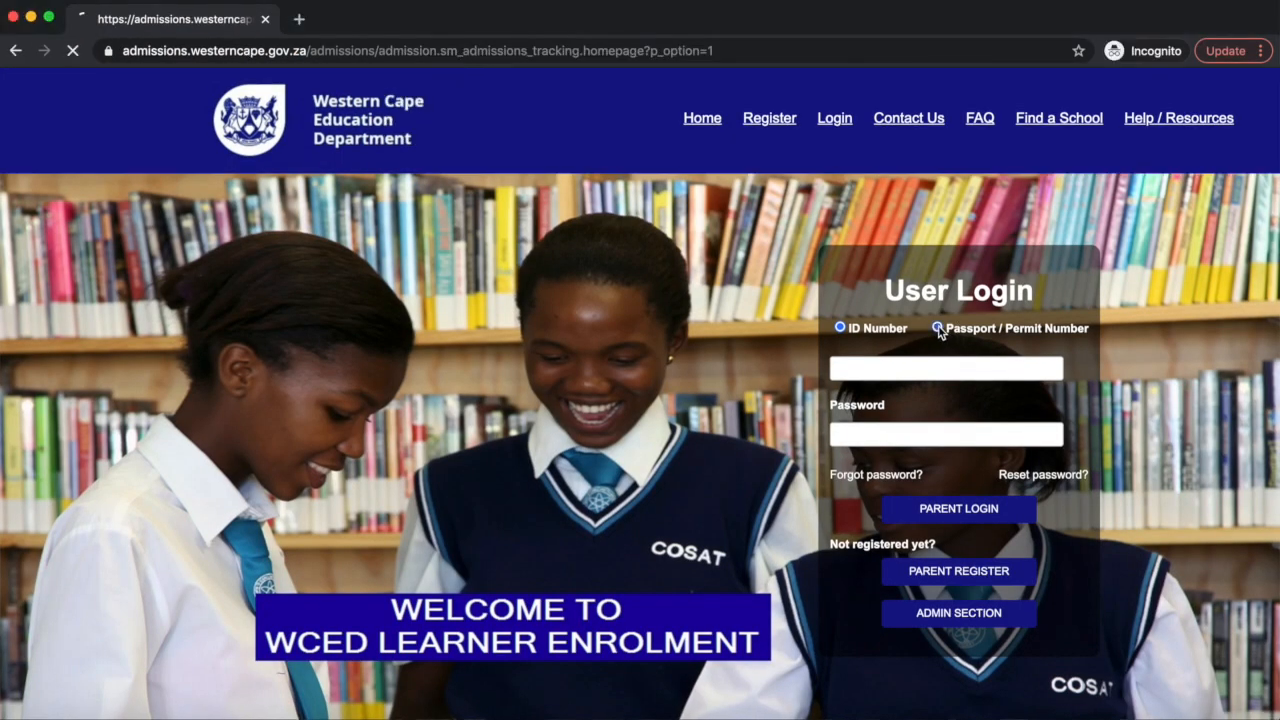
pyautogui.click(912, 370)
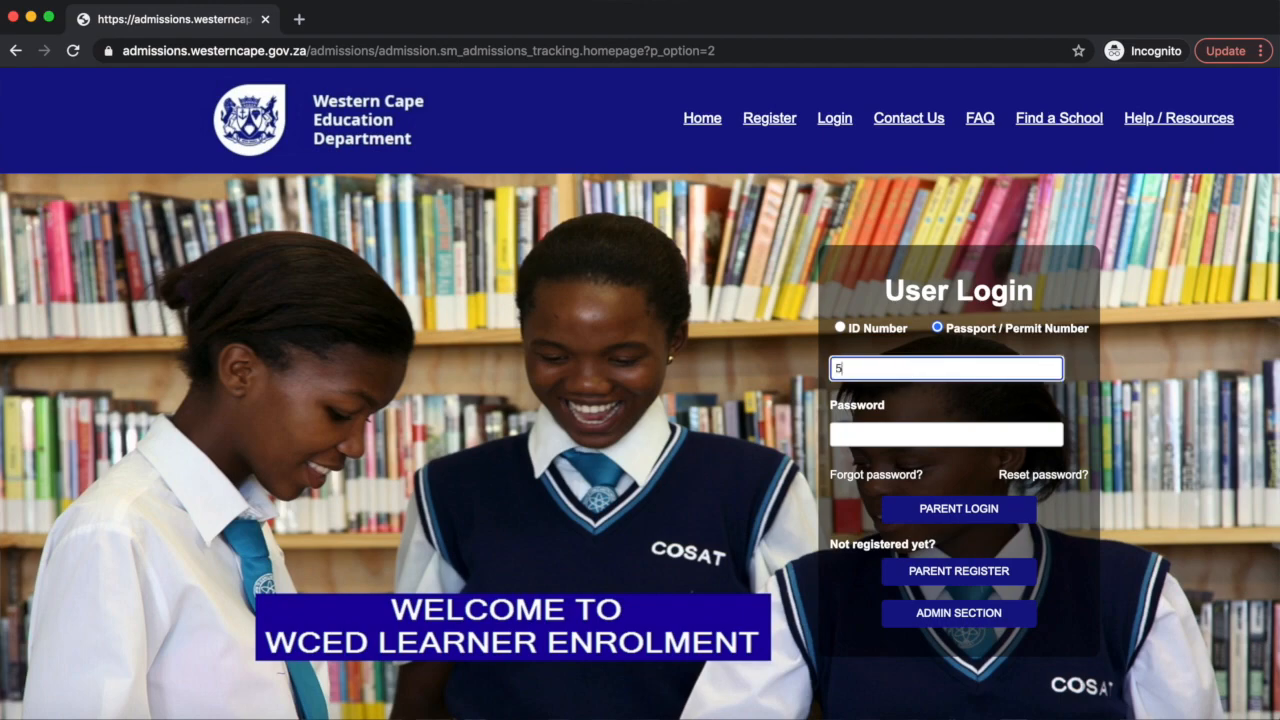
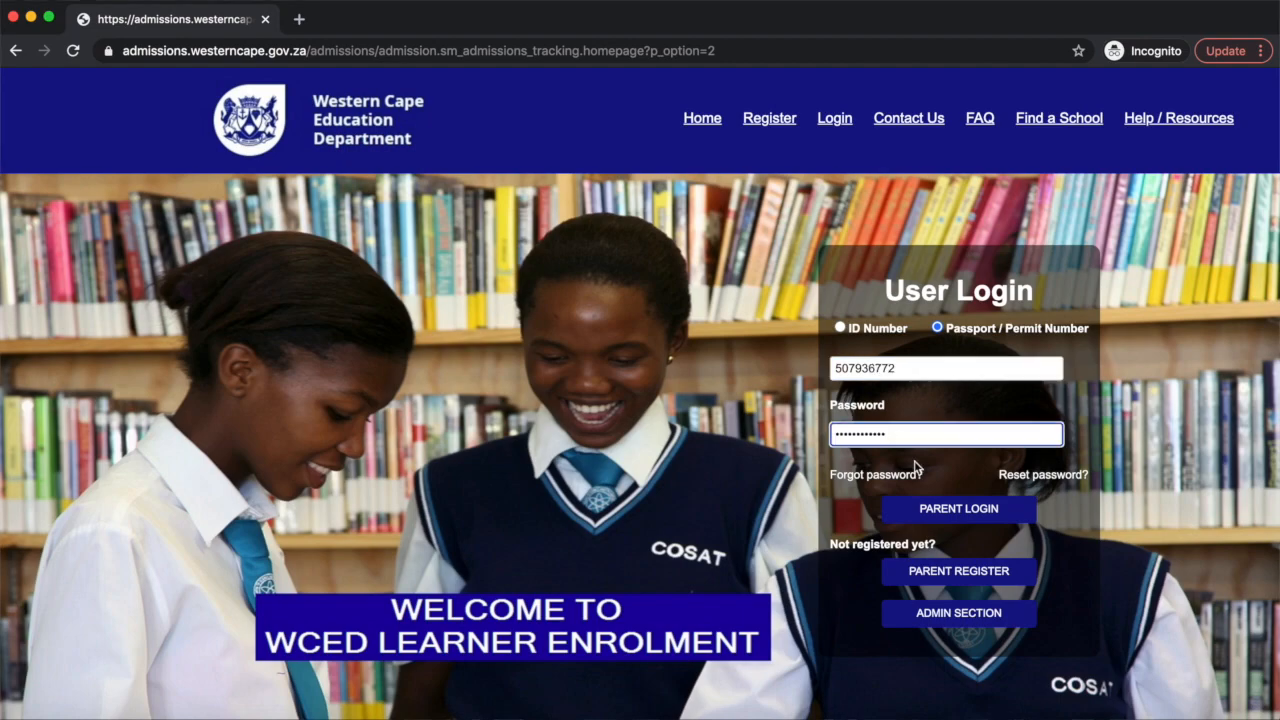
# - Log in and set the parent type to Biological and the title to Ms
pyautogui.click(935, 509)
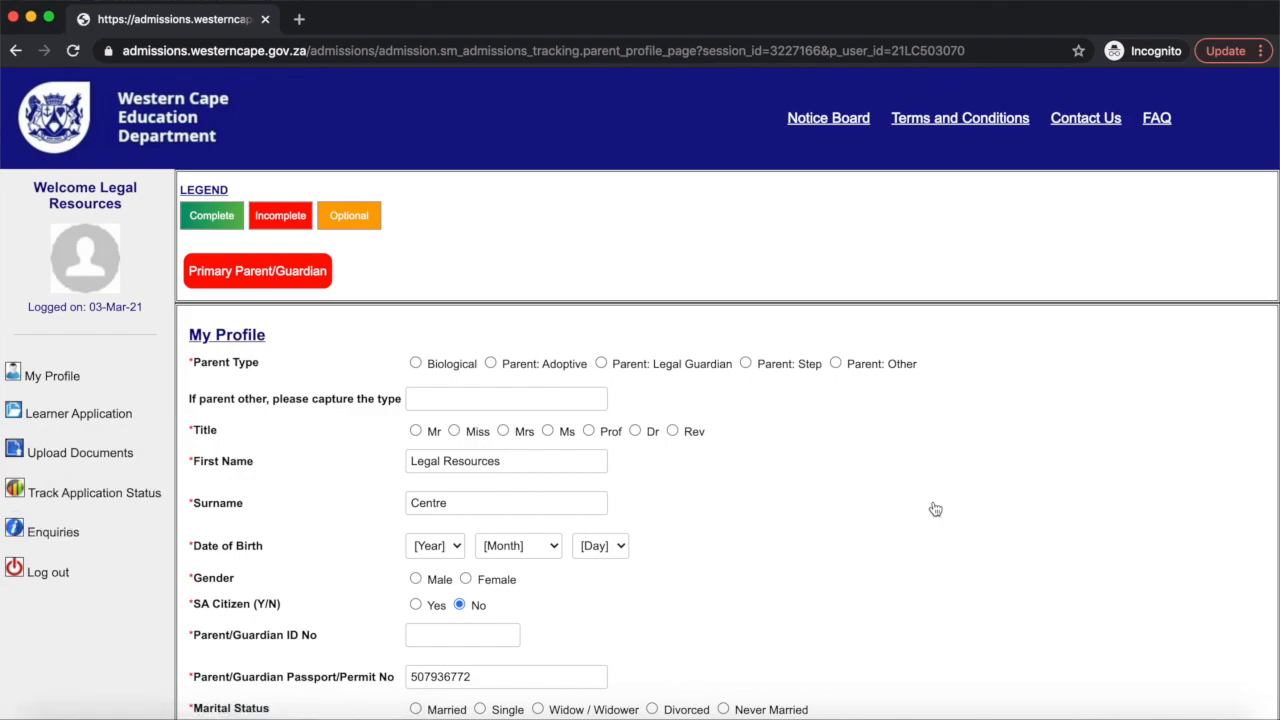
pyautogui.scroll(-2, 792, 497)
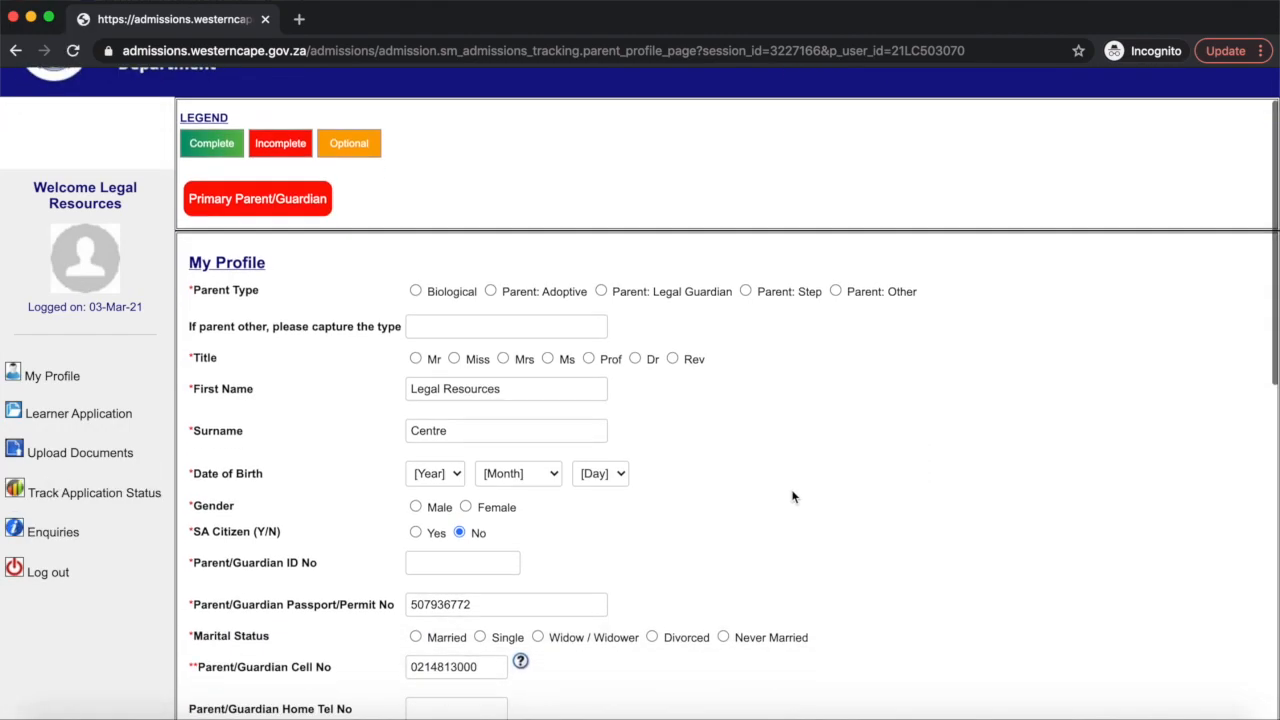
pyautogui.scroll(-1, 793, 497)
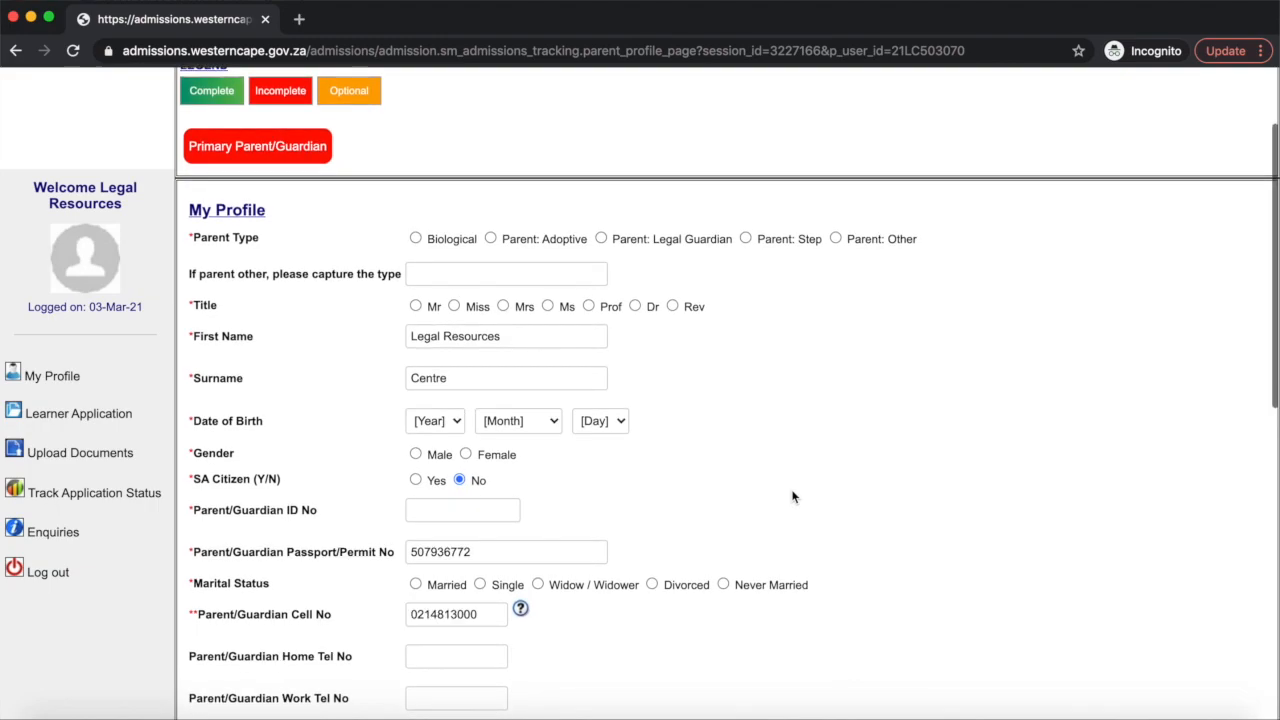
pyautogui.click(415, 239)
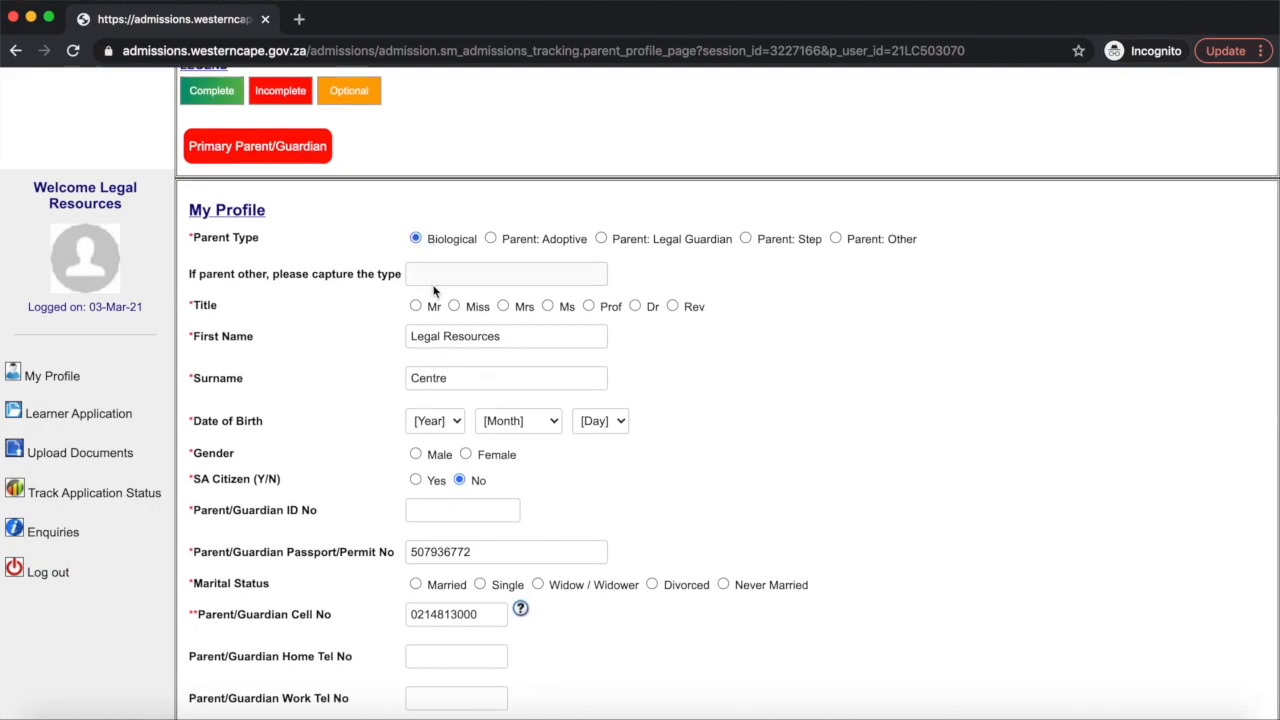
pyautogui.click(548, 306)
pyautogui.scroll(-2, 663, 423)
# - Set the birth date to 12 April 1979, gender Female and marital status Married
pyautogui.click(437, 313)
pyautogui.click(433, 658)
pyautogui.click(500, 317)
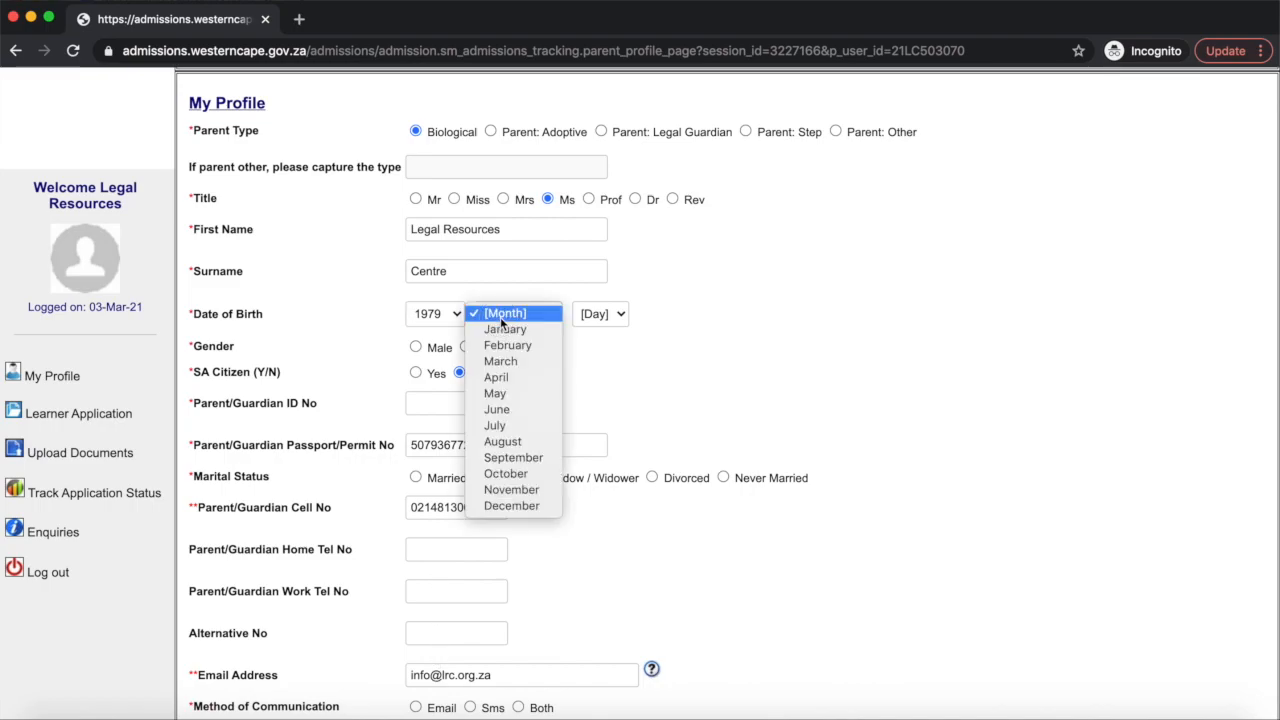
pyautogui.click(522, 376)
pyautogui.click(602, 313)
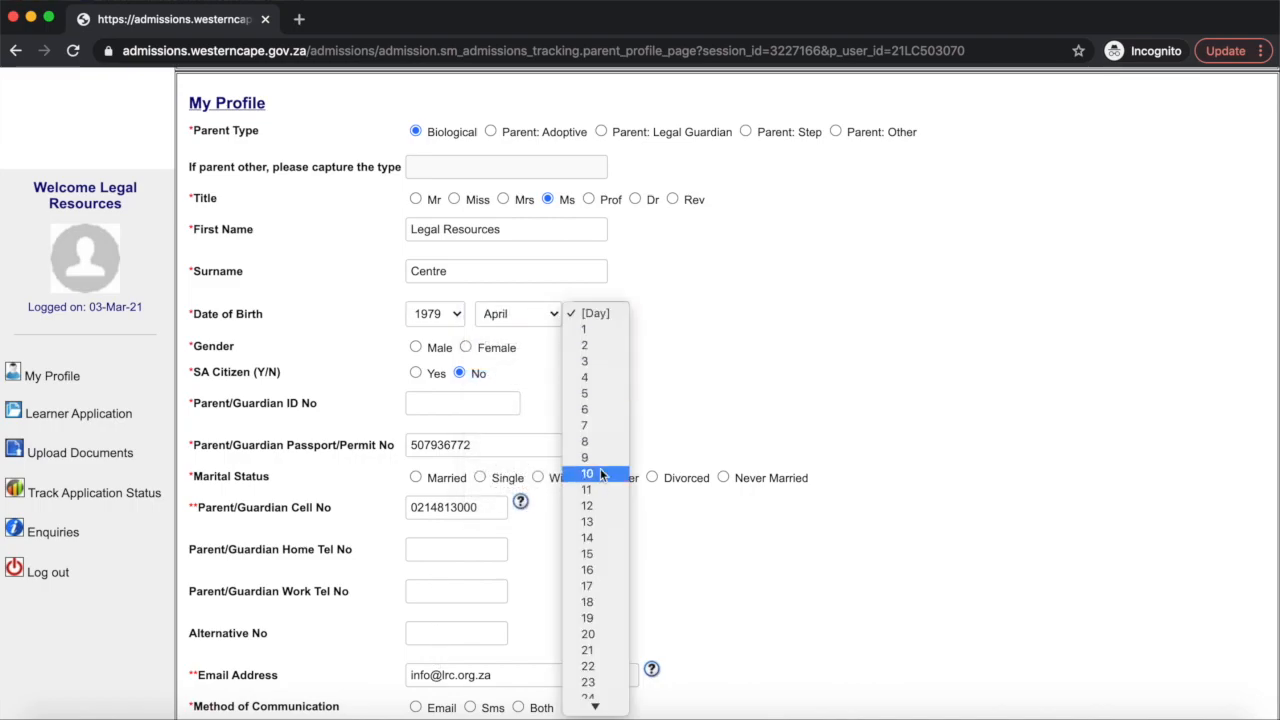
pyautogui.click(585, 508)
pyautogui.click(466, 348)
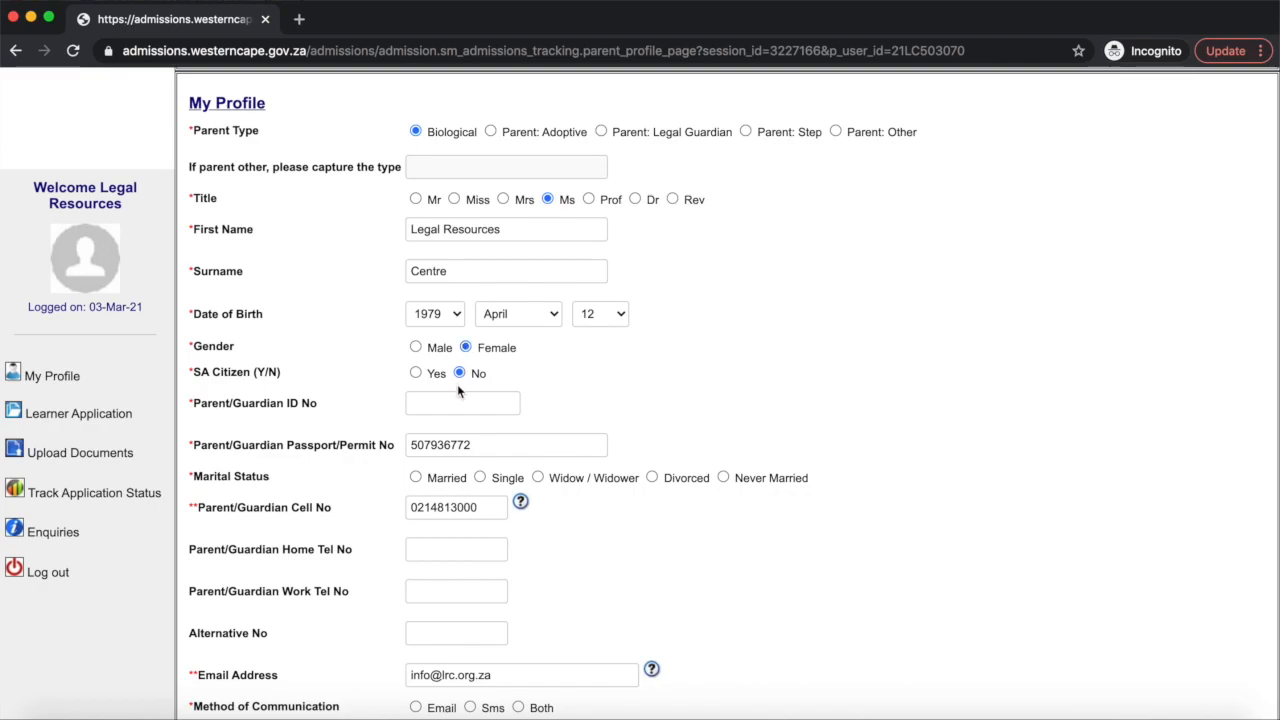
pyautogui.scroll(-2, 457, 384)
pyautogui.click(415, 417)
# - Choose e-mail as the contact method and confirm the address is in the Western Cape
pyautogui.scroll(-5, 429, 392)
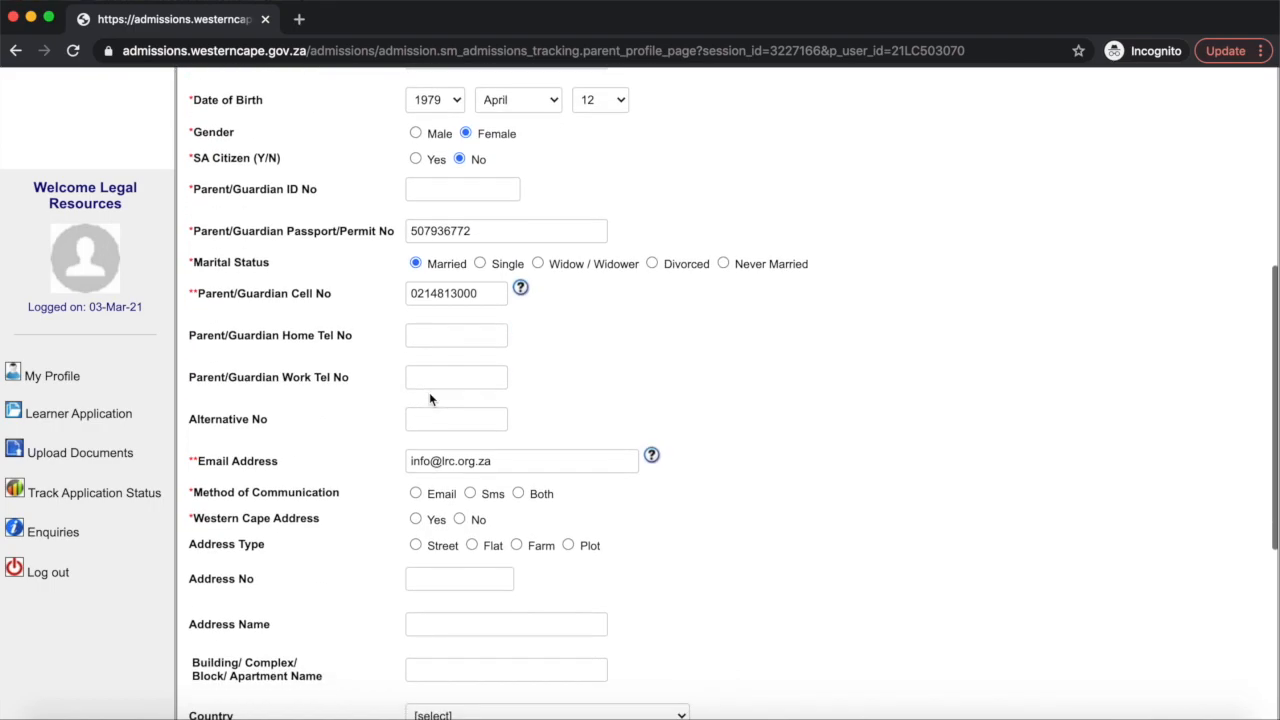
pyautogui.scroll(-2, 429, 400)
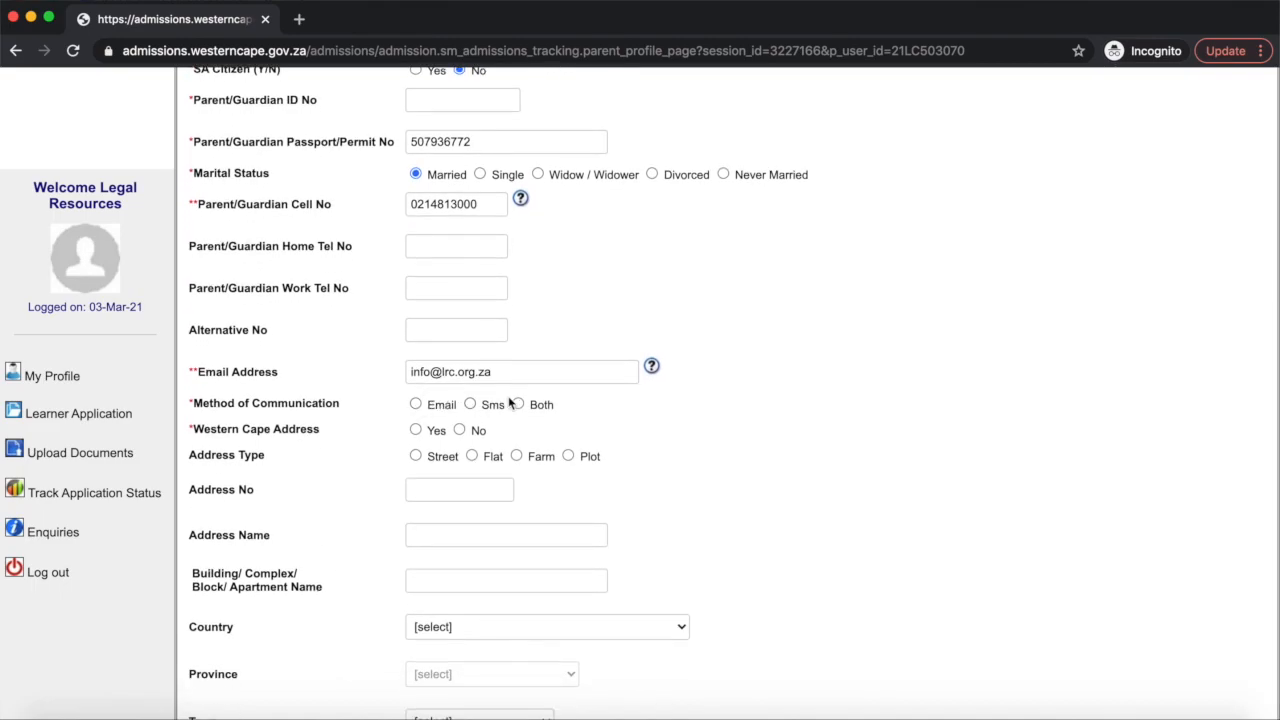
pyautogui.click(416, 404)
pyautogui.scroll(-1, 420, 425)
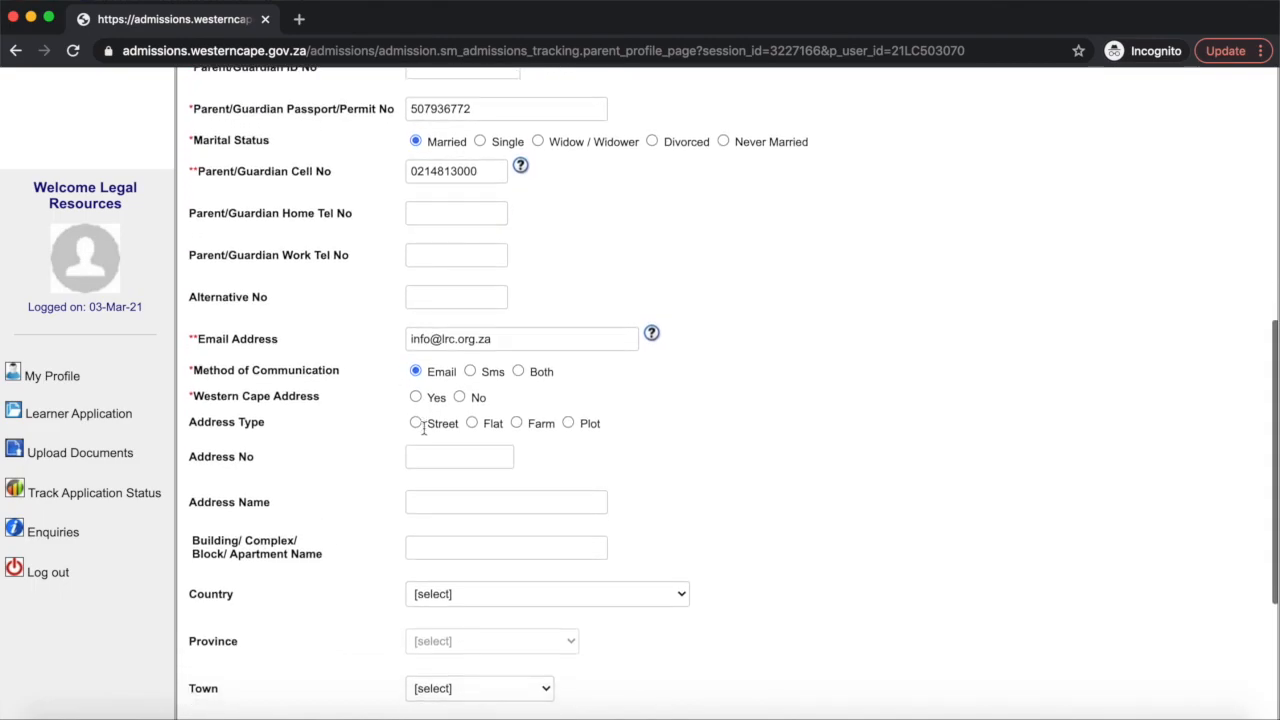
pyautogui.click(416, 398)
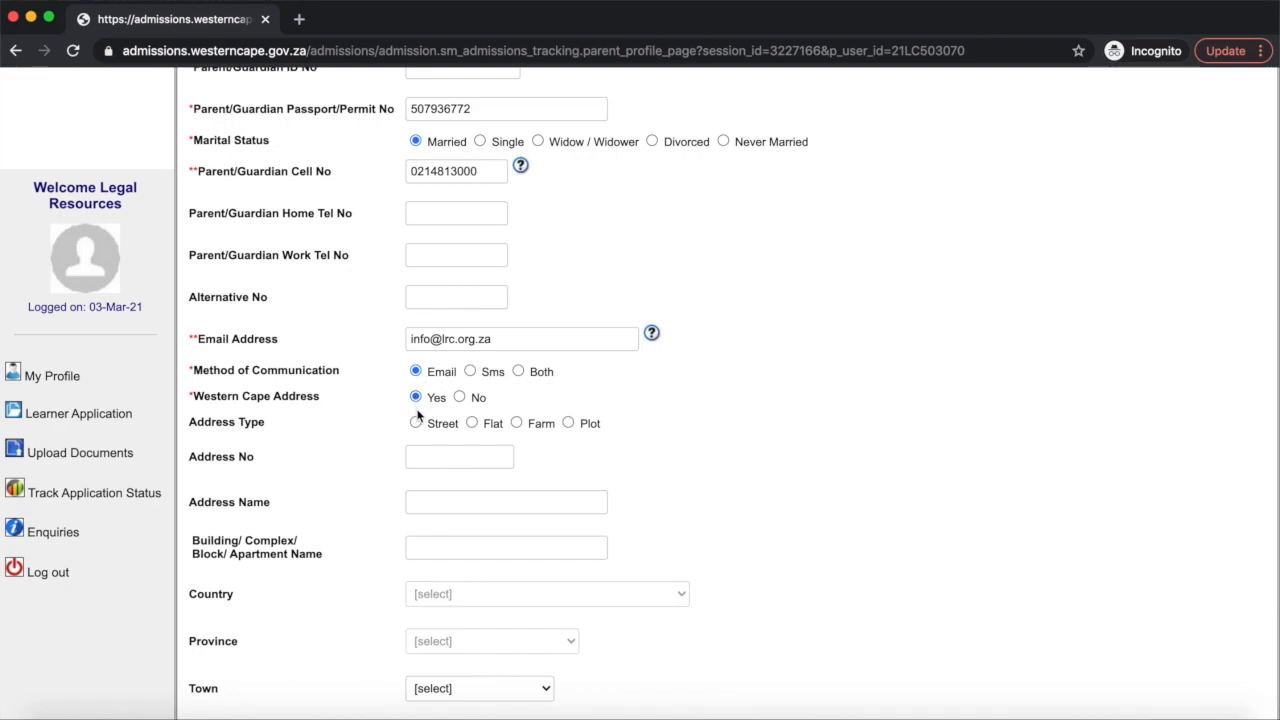
# - Fill in the address, suburb and postal code, then save the parent profile
pyautogui.click(425, 459)
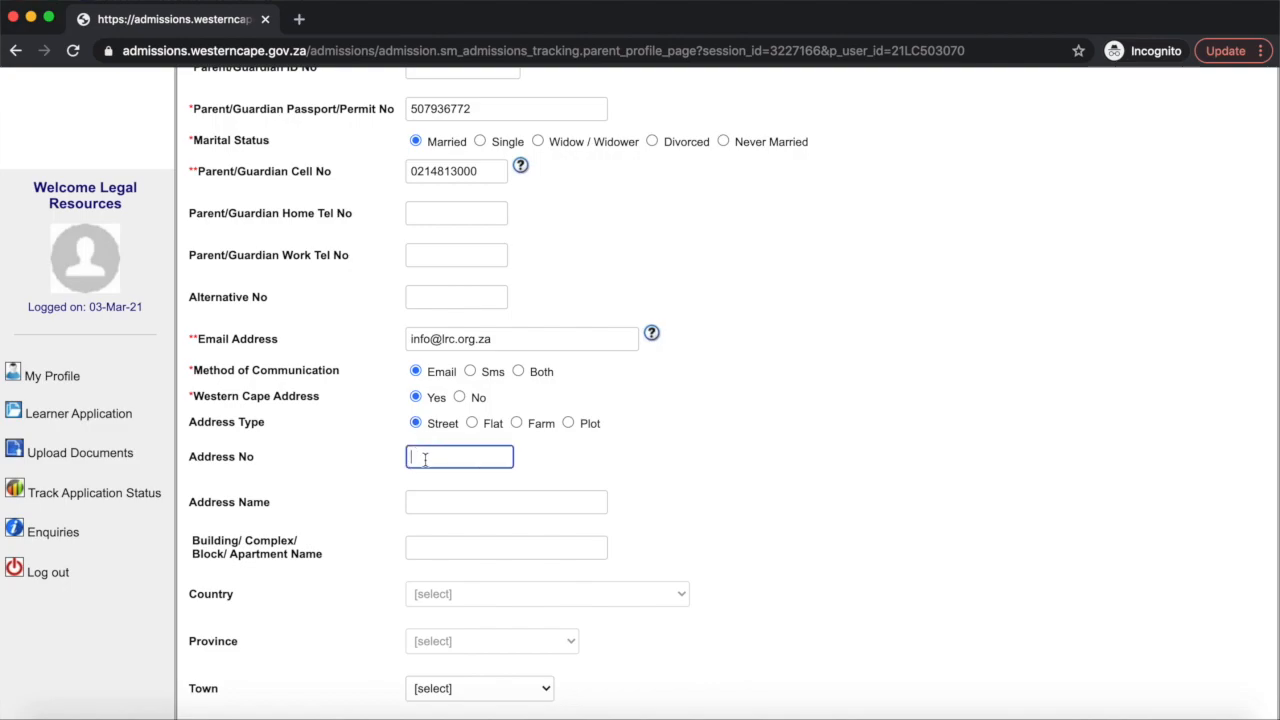
pyautogui.scroll(-1, 425, 459)
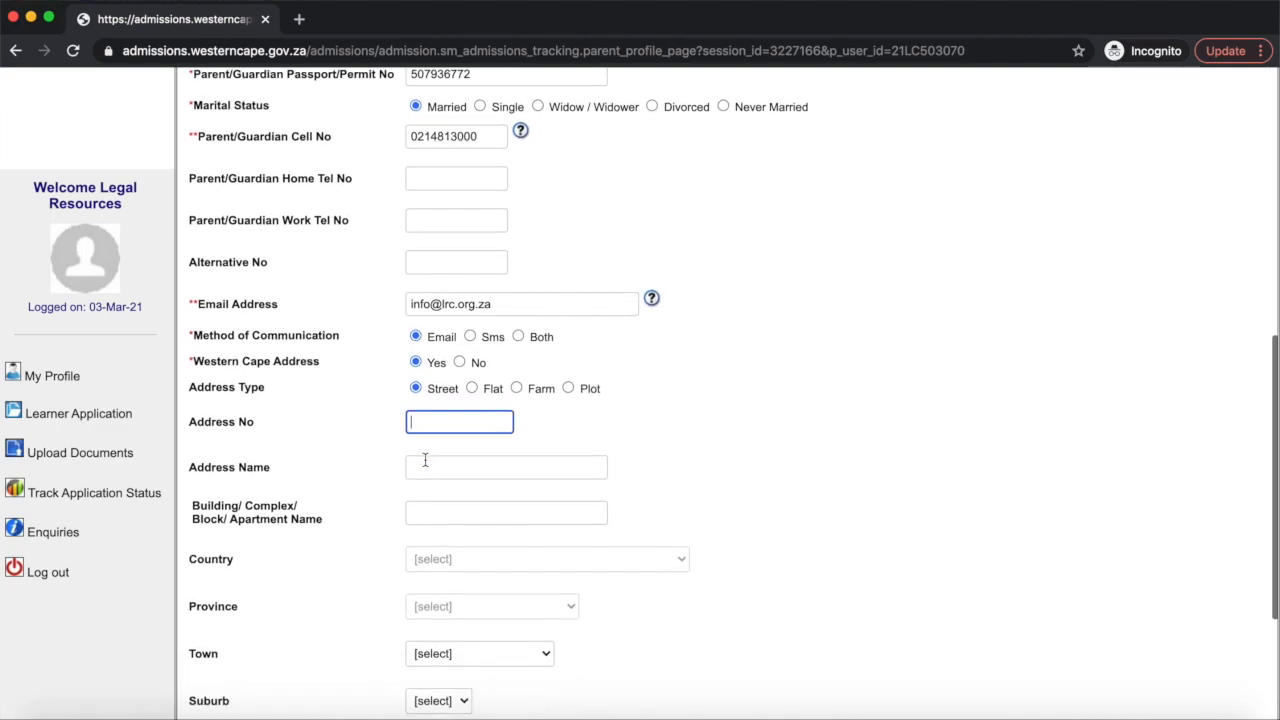
pyautogui.write('Block D')
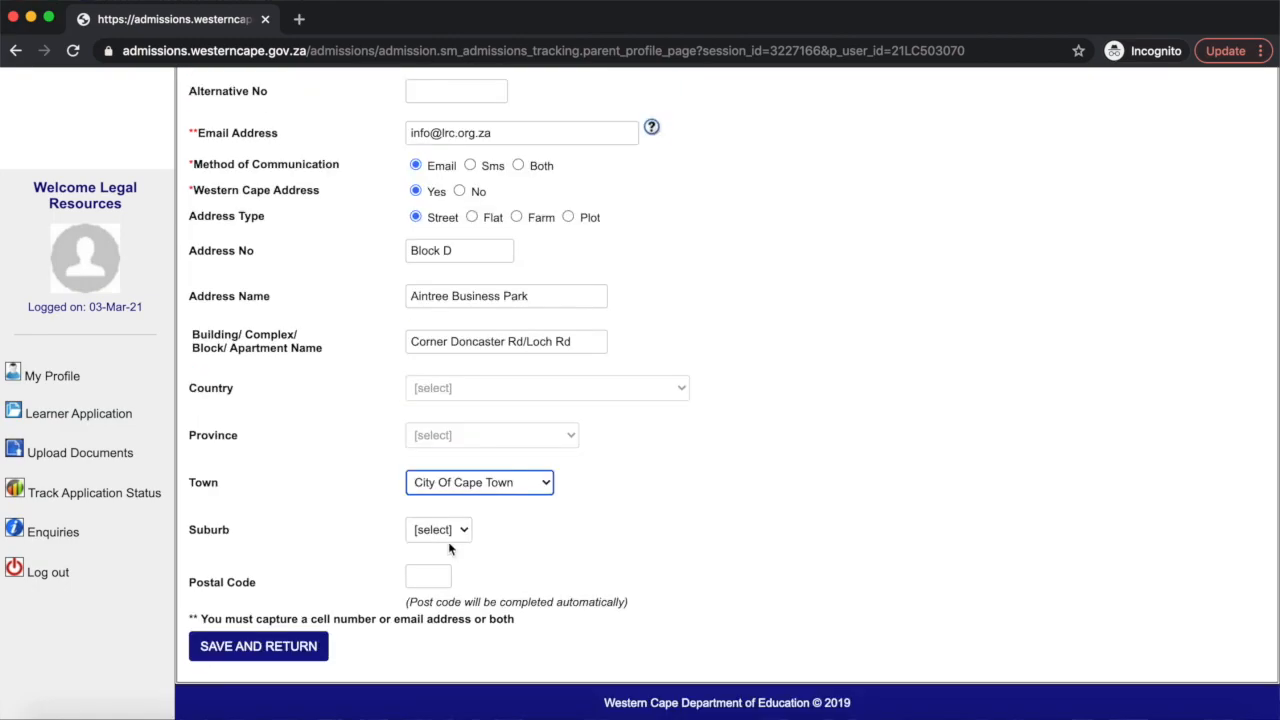
pyautogui.click(445, 535)
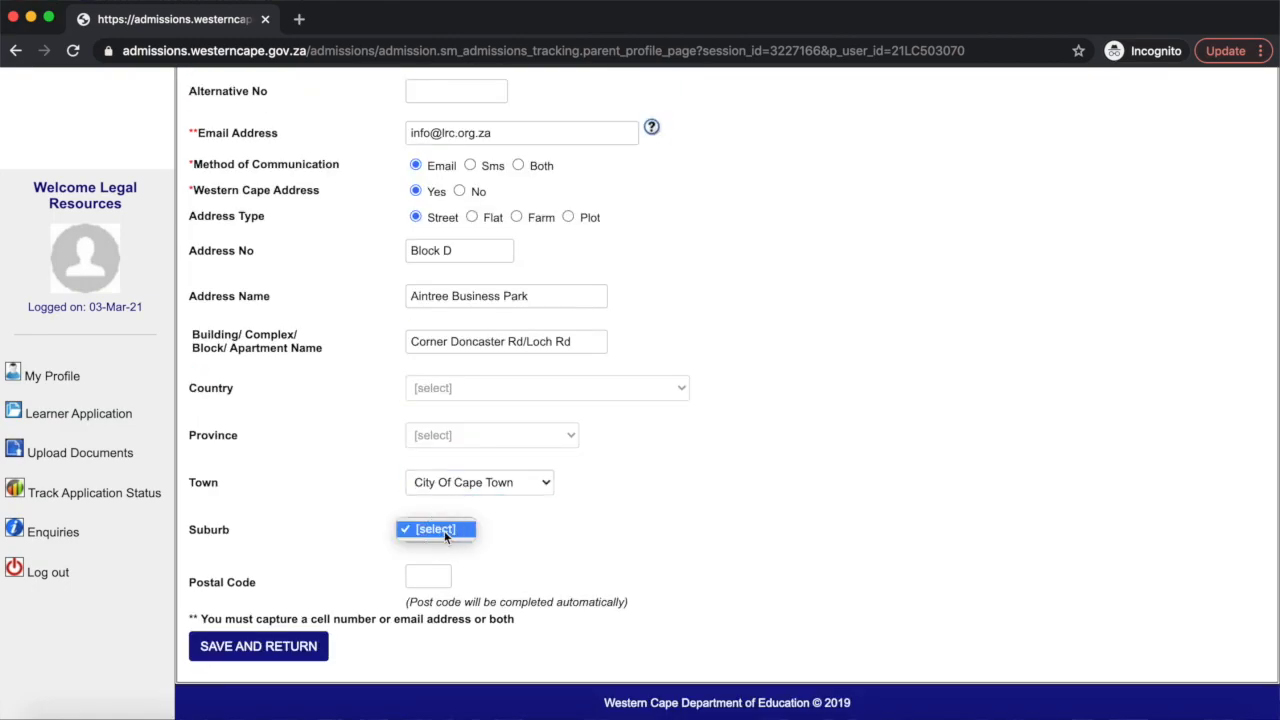
pyautogui.scroll(-15, 445, 537)
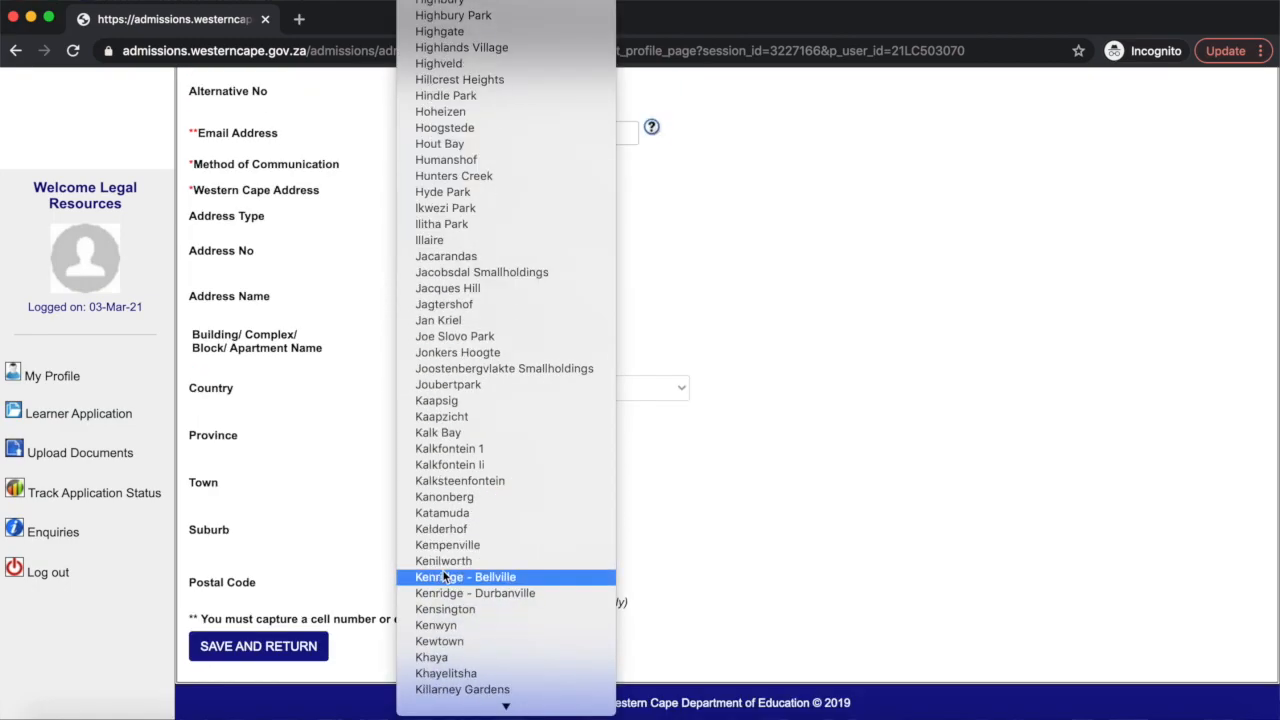
pyautogui.click(443, 561)
pyautogui.click(439, 578)
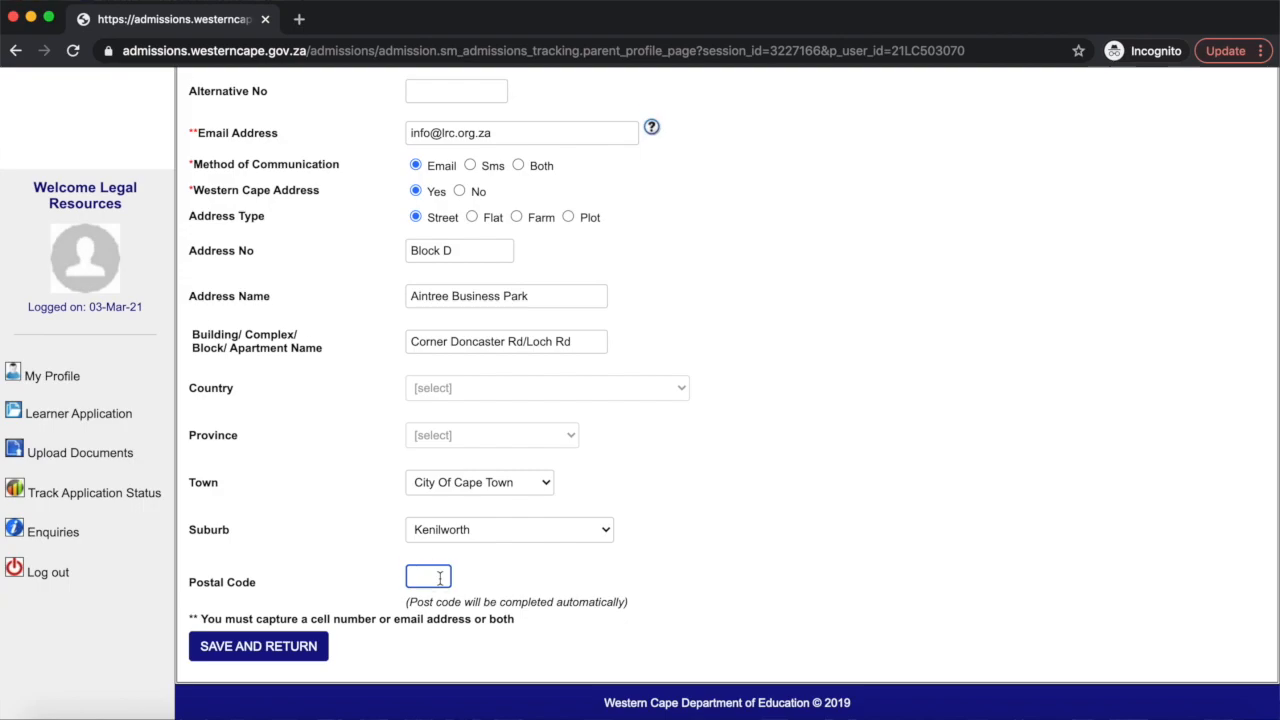
pyautogui.scroll(-1, 439, 578)
pyautogui.click(302, 632)
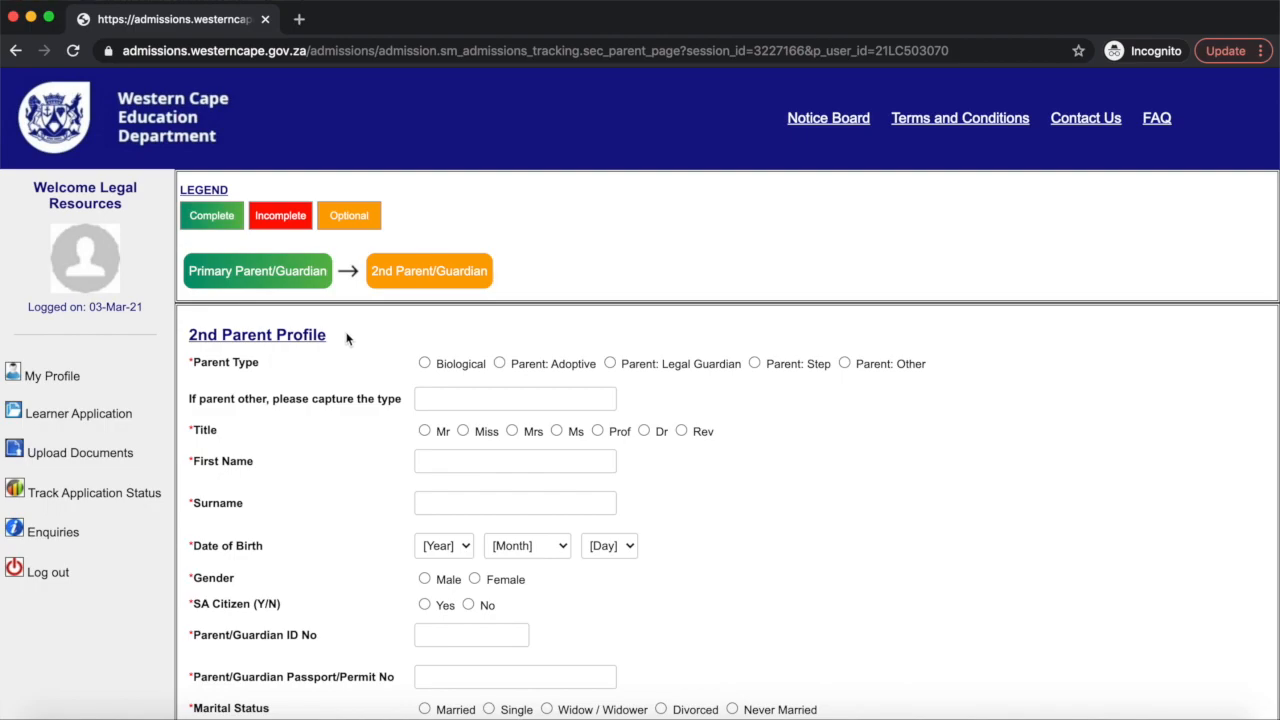
# - Leave the 2nd Parent Profile blank and continue with NEXT
pyautogui.scroll(-10, 347, 339)
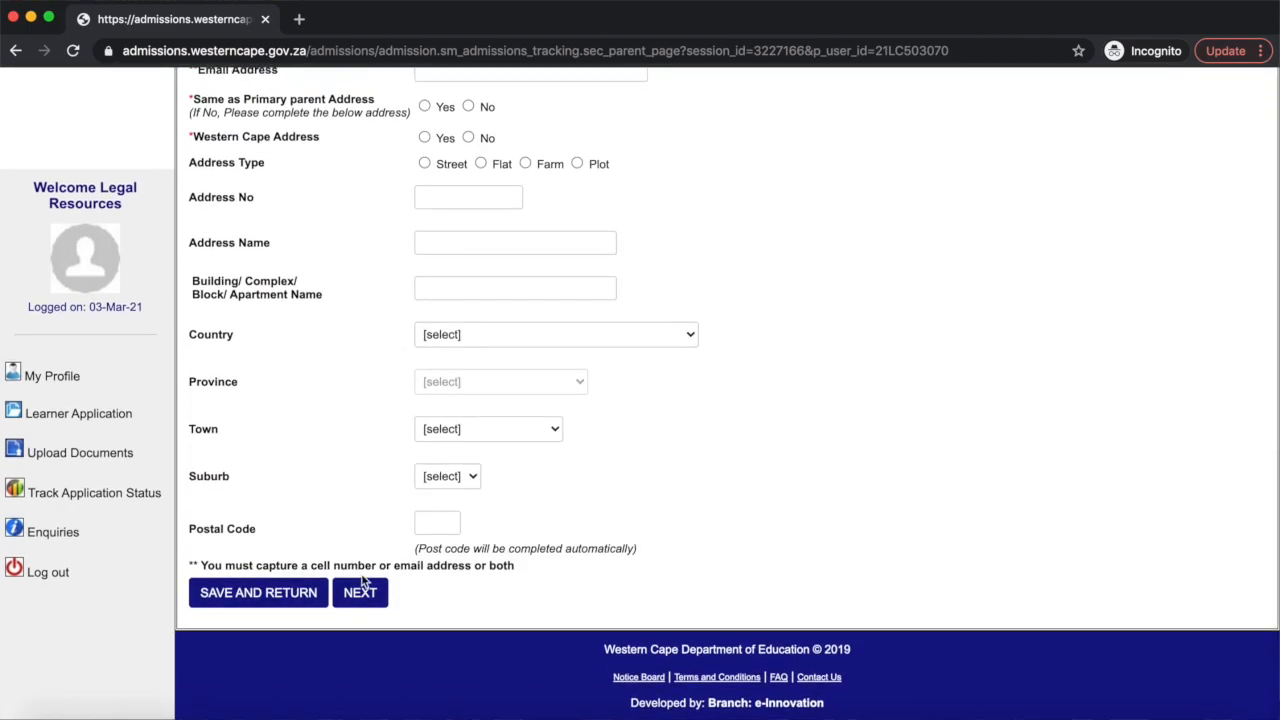
pyautogui.click(364, 594)
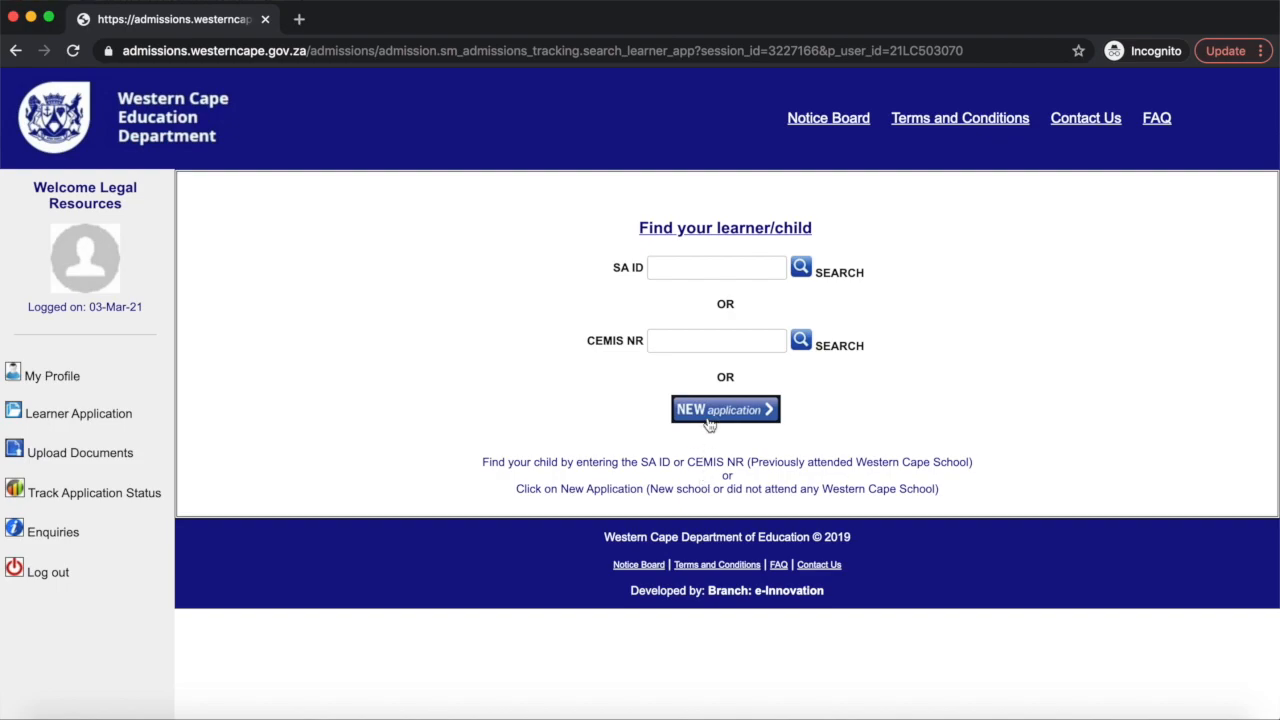
# - Start a new learner application, enter the learner's names and postal code, and save
pyautogui.click(692, 264)
pyautogui.click(728, 412)
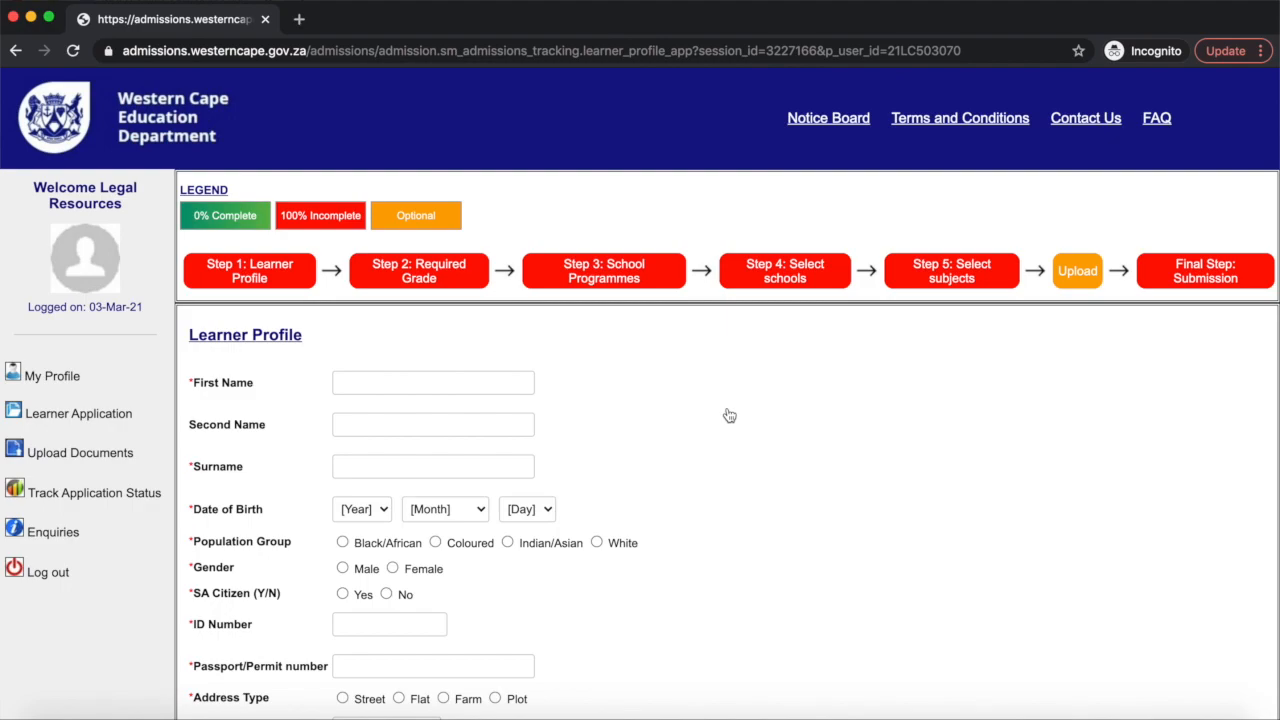
pyautogui.click(422, 388)
pyautogui.write('Le')
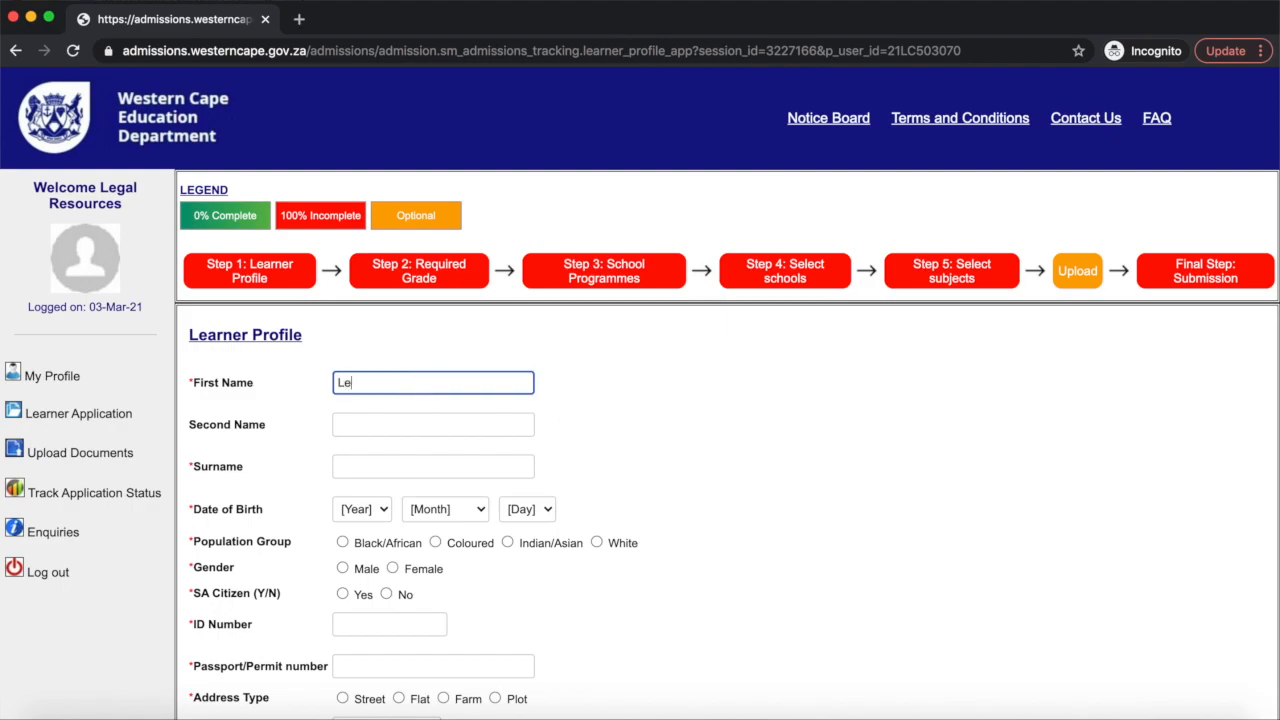
pyautogui.write('gal Resources')
pyautogui.click(374, 466)
pyautogui.write('Centre')
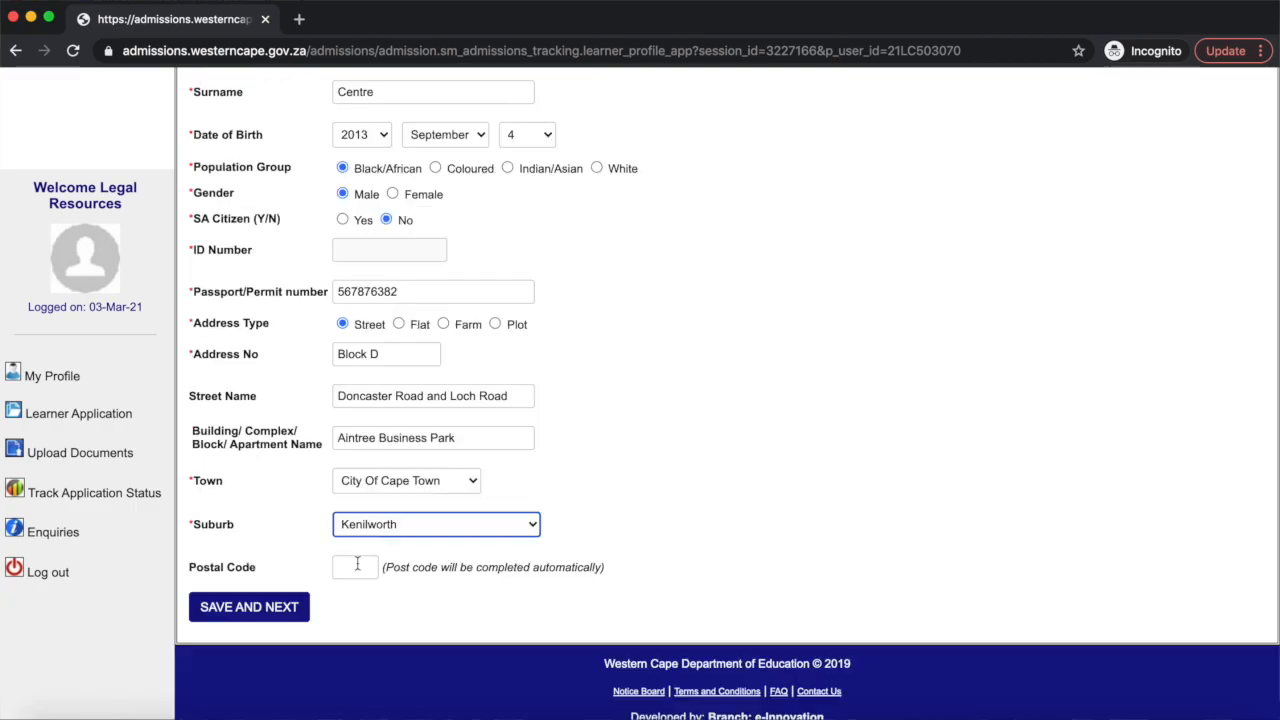
pyautogui.click(356, 567)
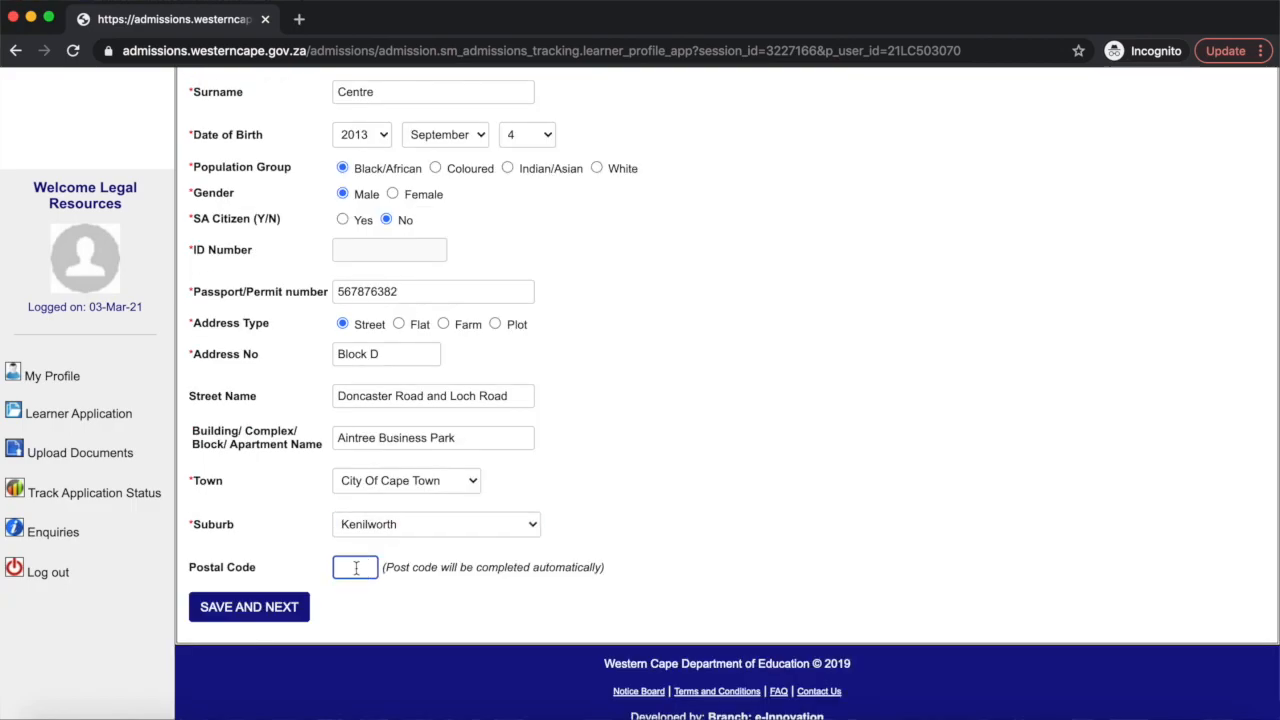
pyautogui.click(255, 612)
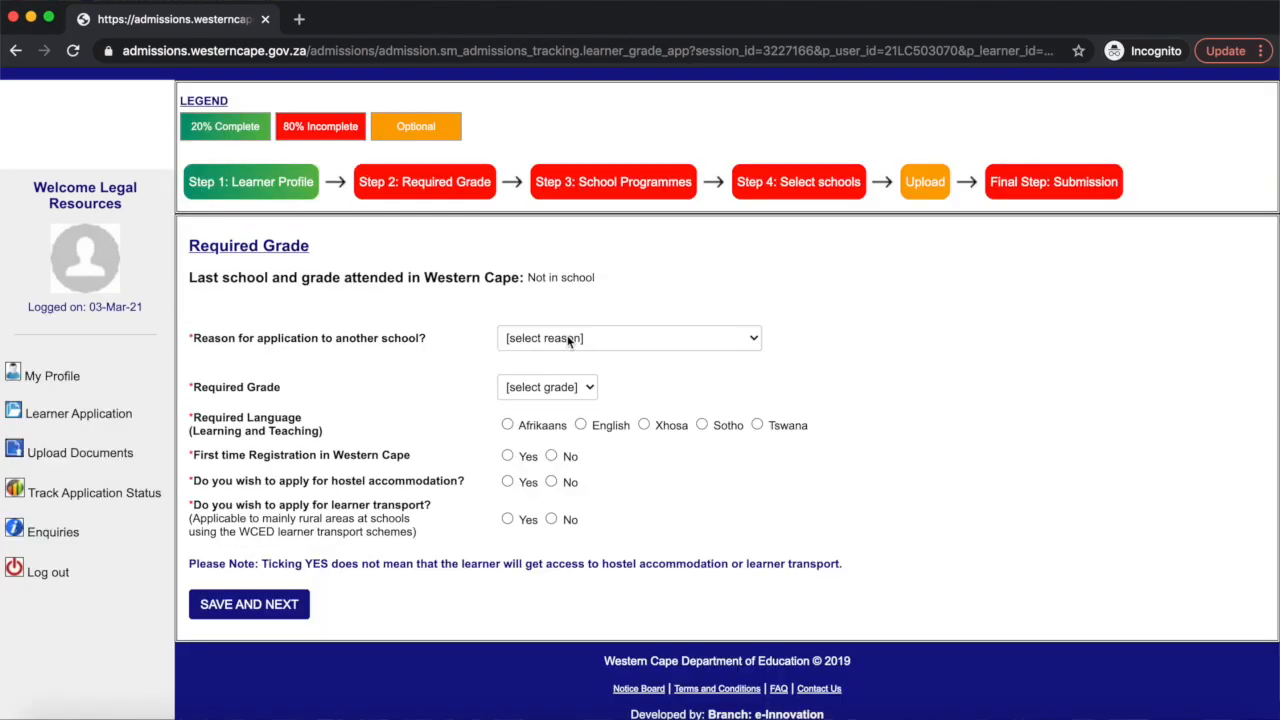
# - Save reason Grade R New Registration, grade GrR, first-time registration Yes, no hostel or transport
pyautogui.click(569, 341)
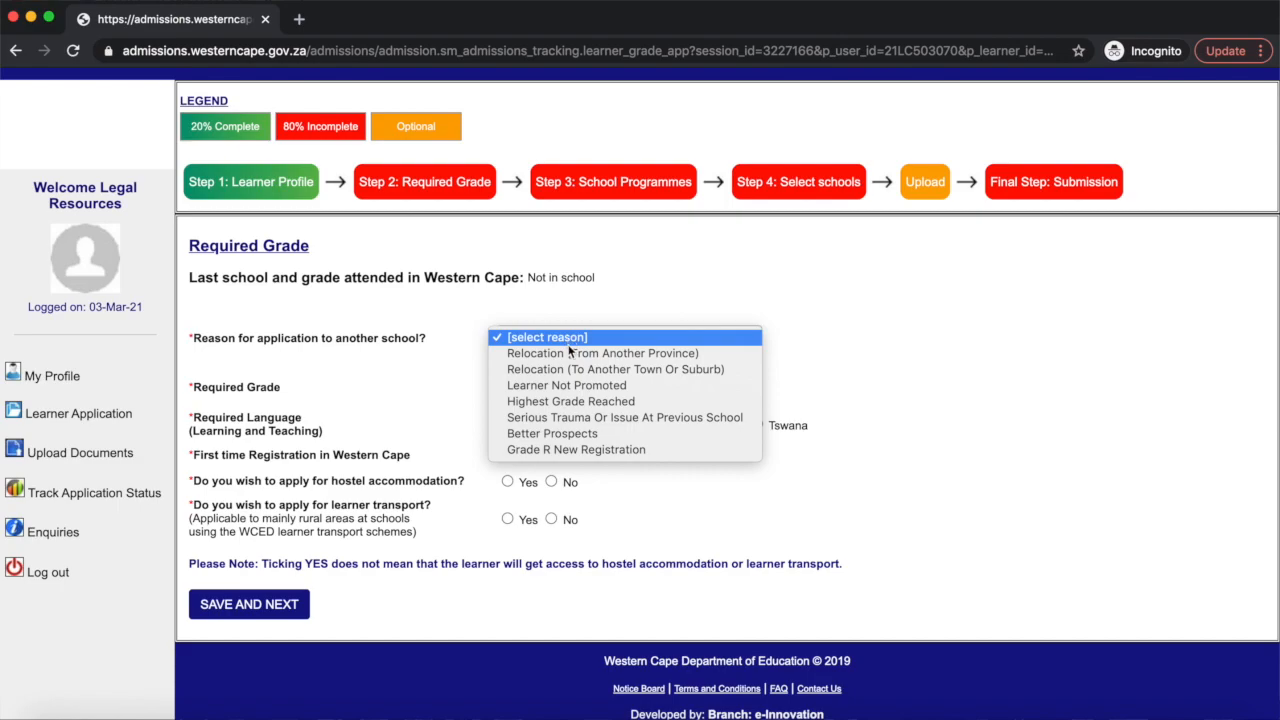
pyautogui.click(583, 450)
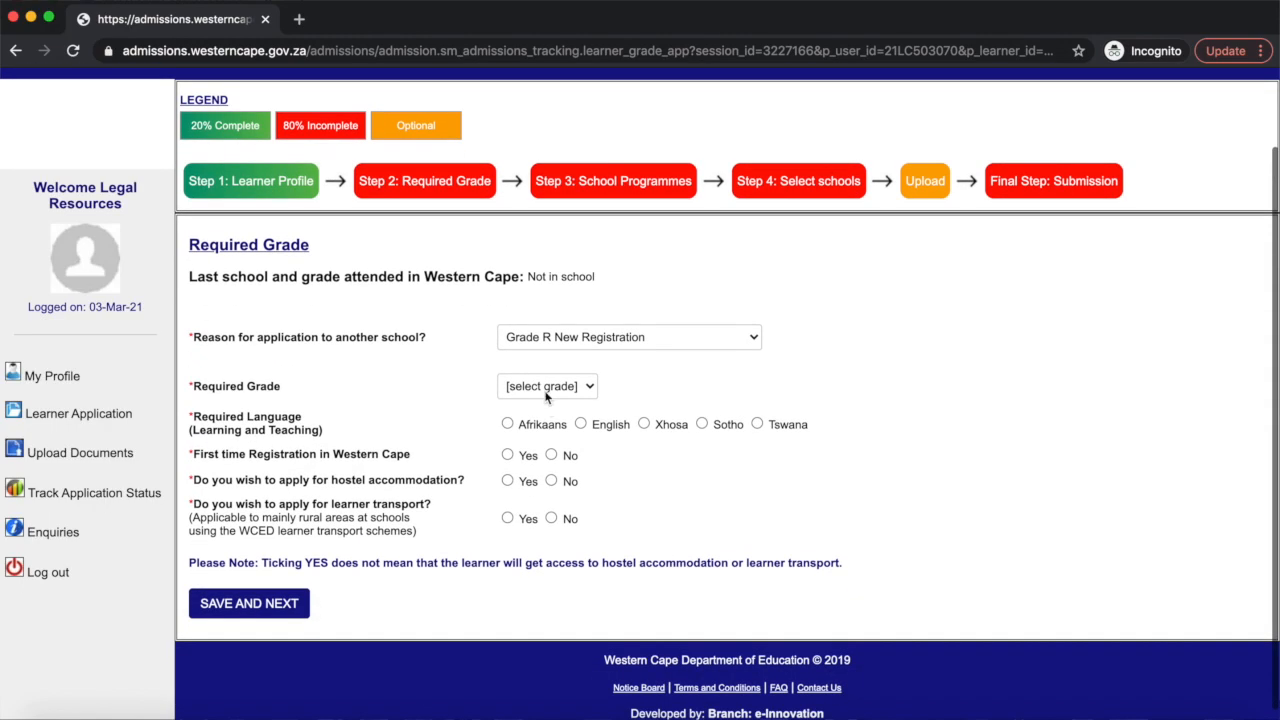
pyautogui.click(545, 389)
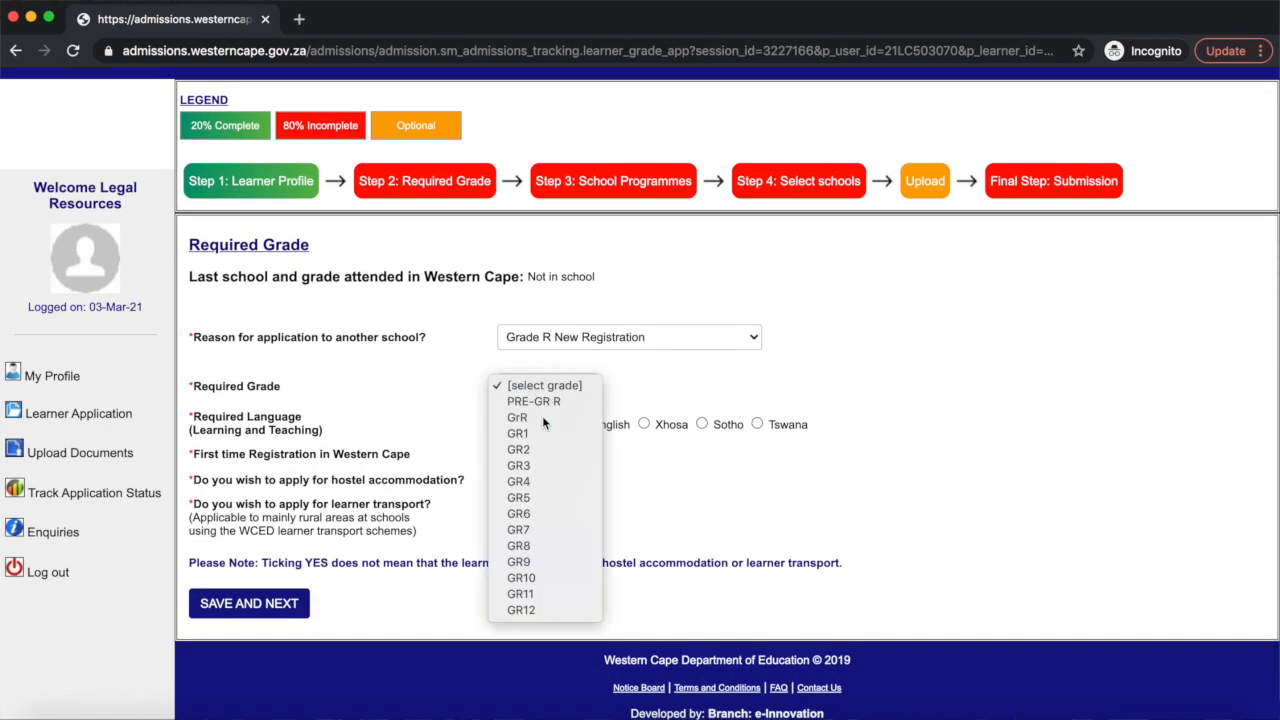
pyautogui.click(542, 415)
pyautogui.click(508, 445)
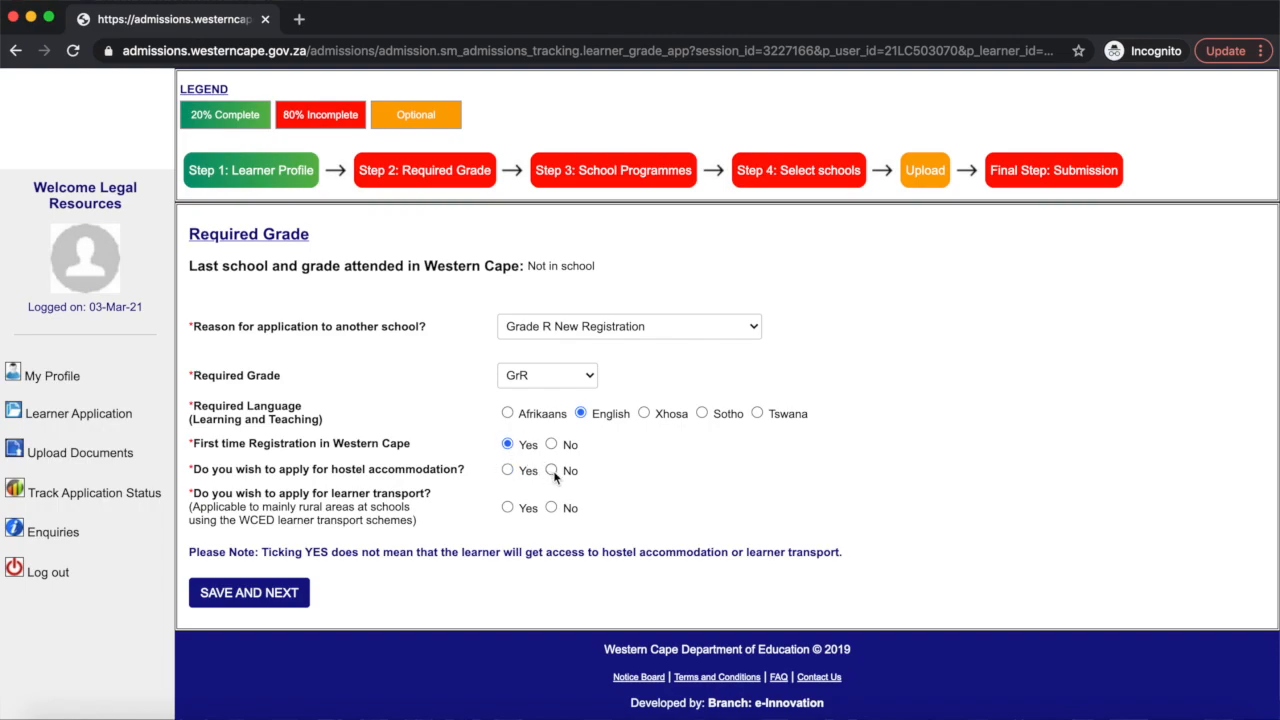
pyautogui.click(551, 471)
pyautogui.click(551, 508)
pyautogui.click(296, 594)
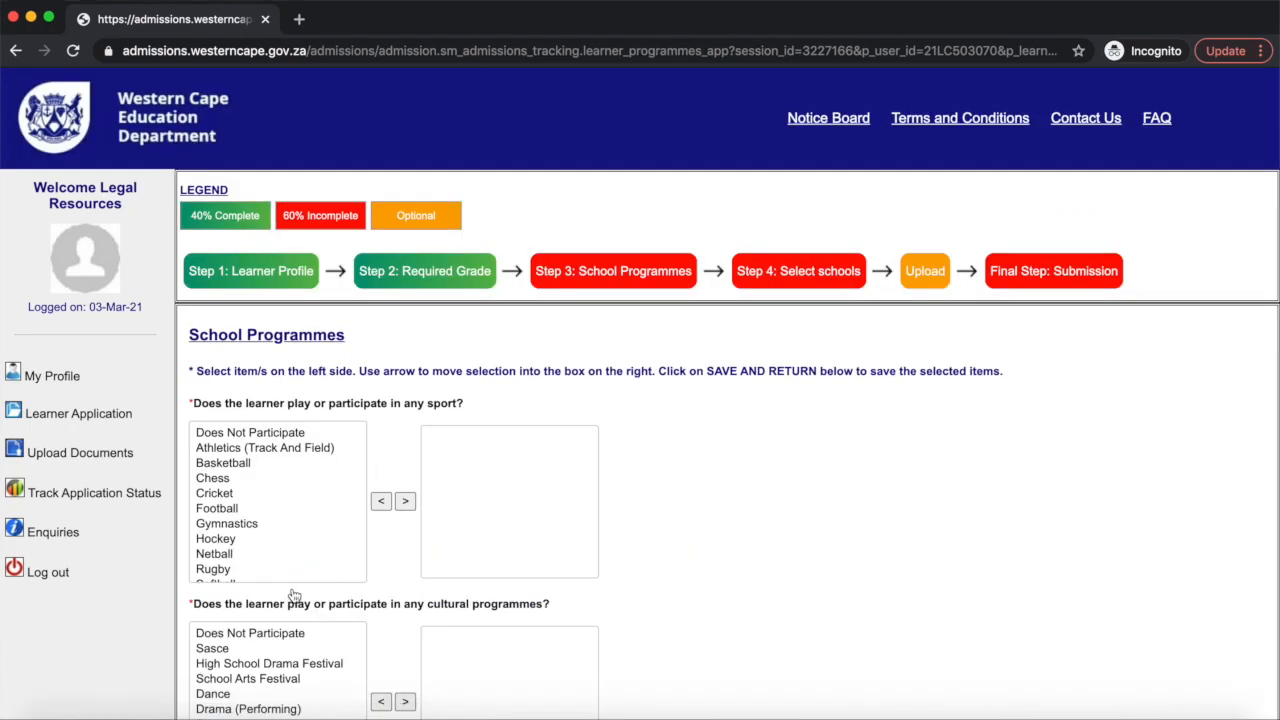
# - Record Does Not Participate for sport and culture and No Leadership Position, then save
pyautogui.scroll(-3, 294, 596)
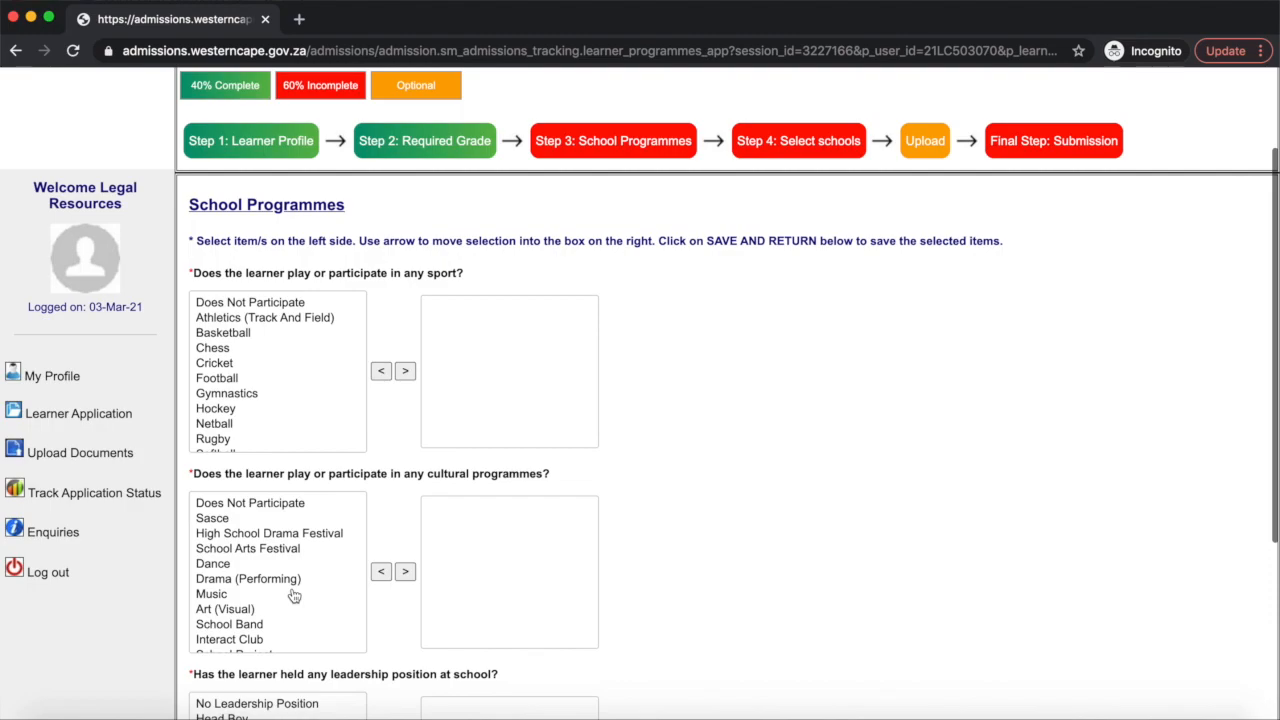
pyautogui.click(283, 303)
pyautogui.click(410, 370)
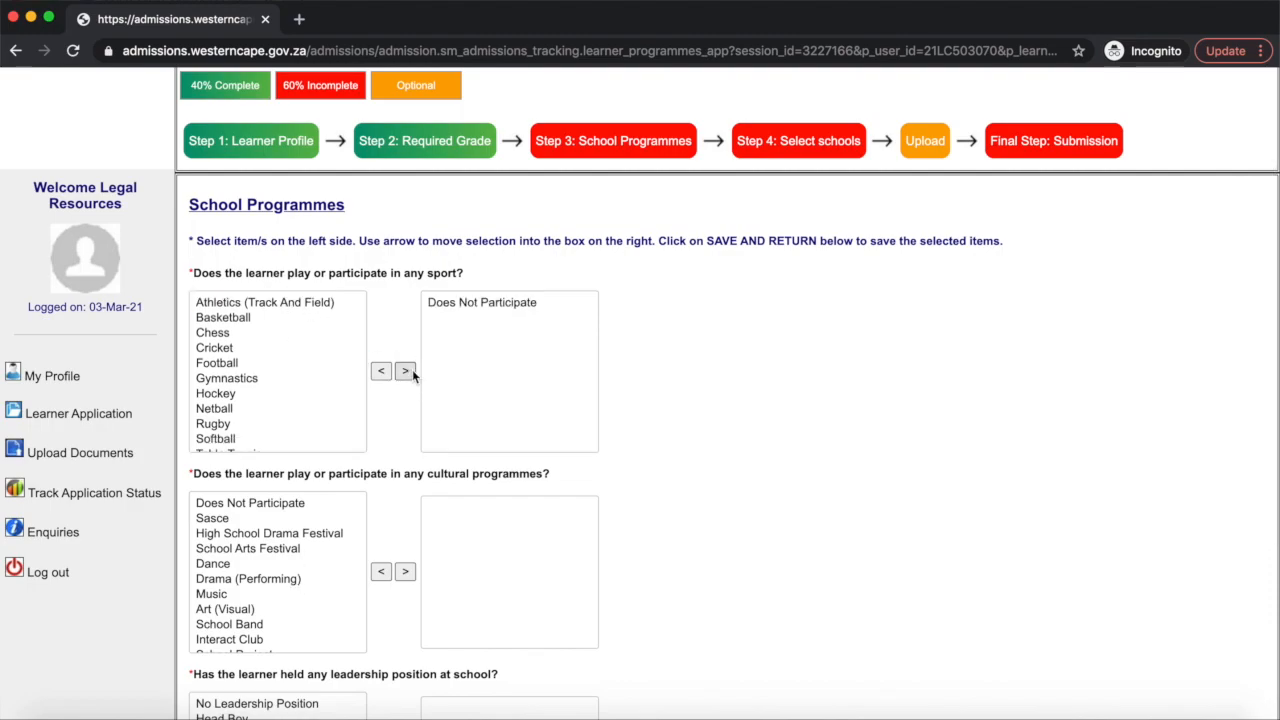
pyautogui.click(303, 504)
pyautogui.click(405, 571)
pyautogui.scroll(-1, 406, 572)
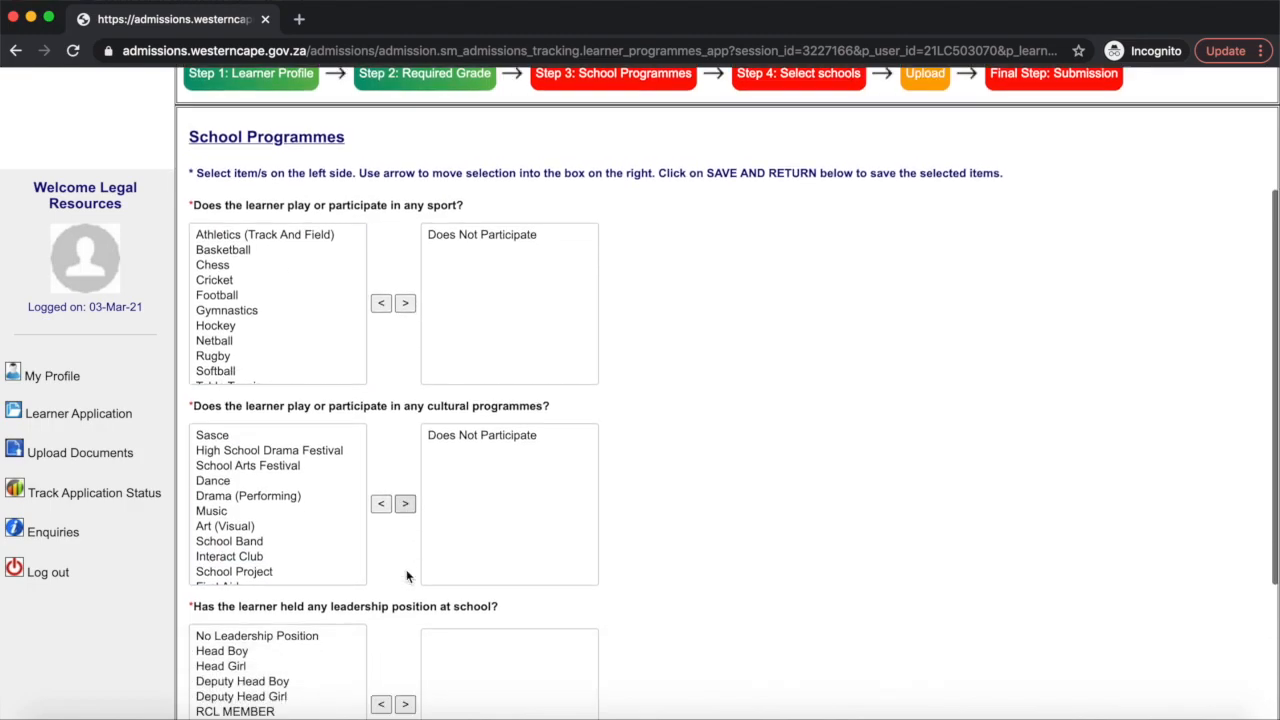
pyautogui.scroll(-3, 406, 569)
pyautogui.click(316, 496)
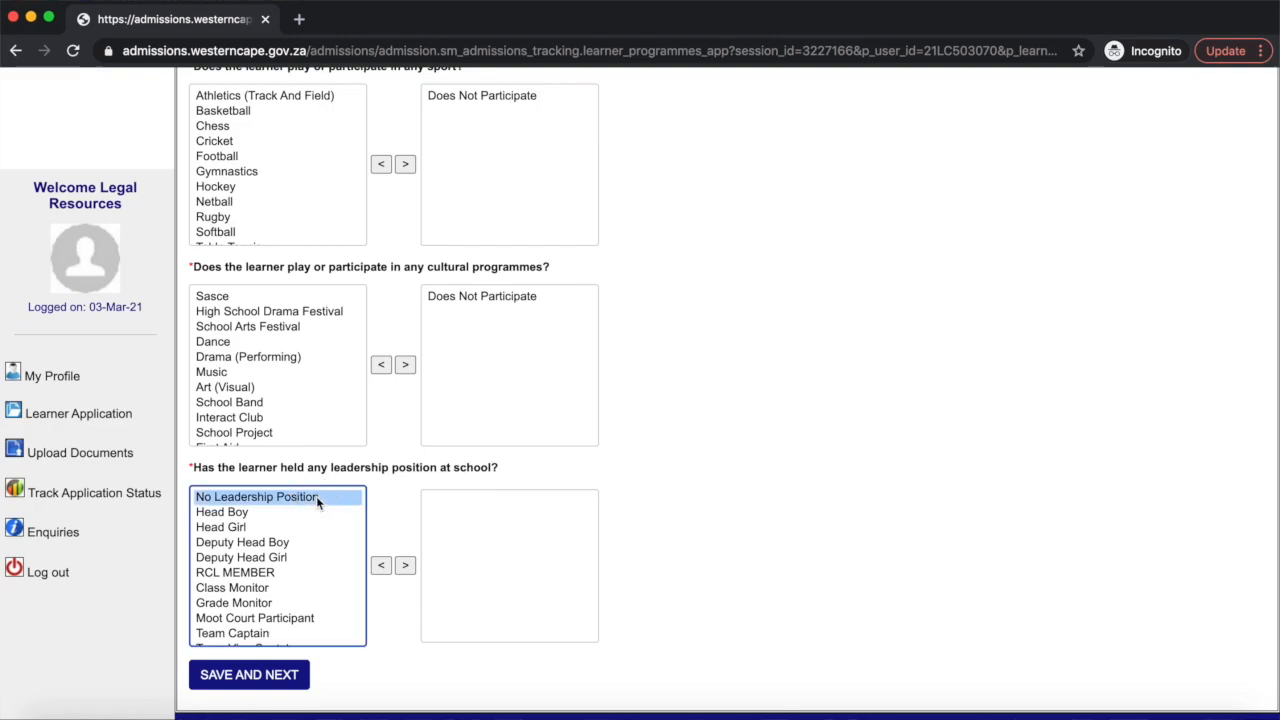
pyautogui.click(405, 566)
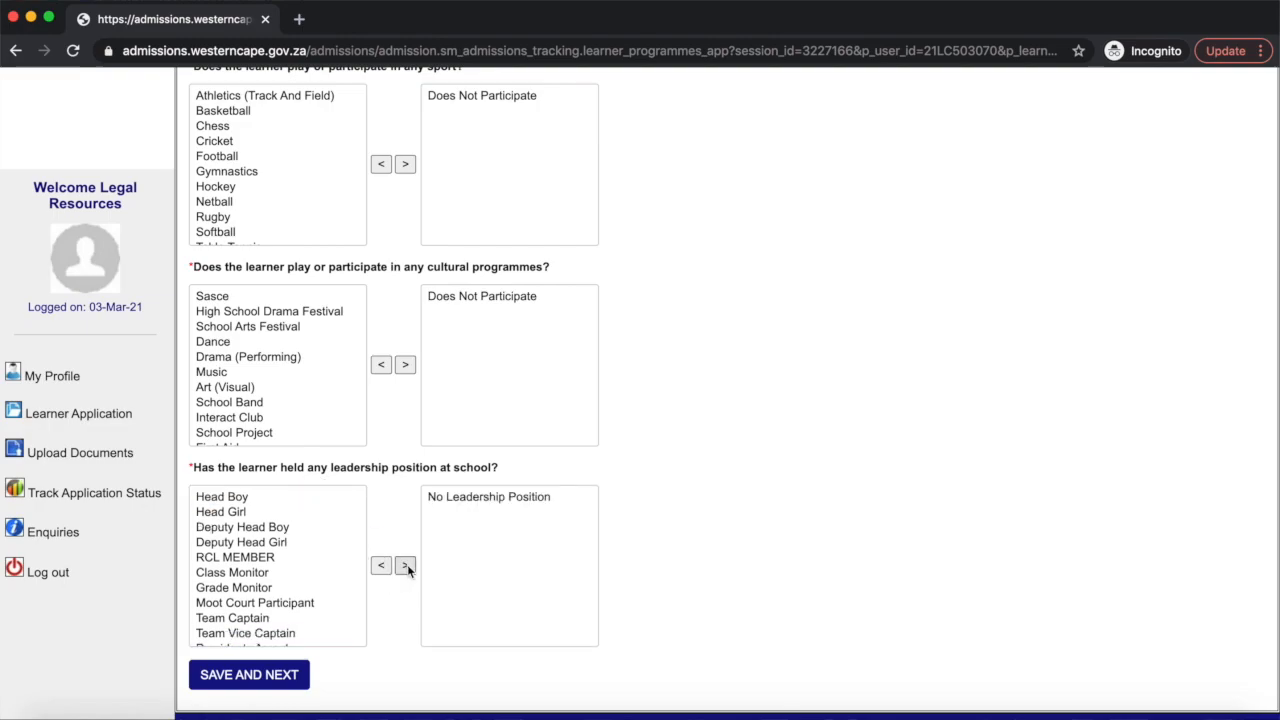
pyautogui.click(268, 682)
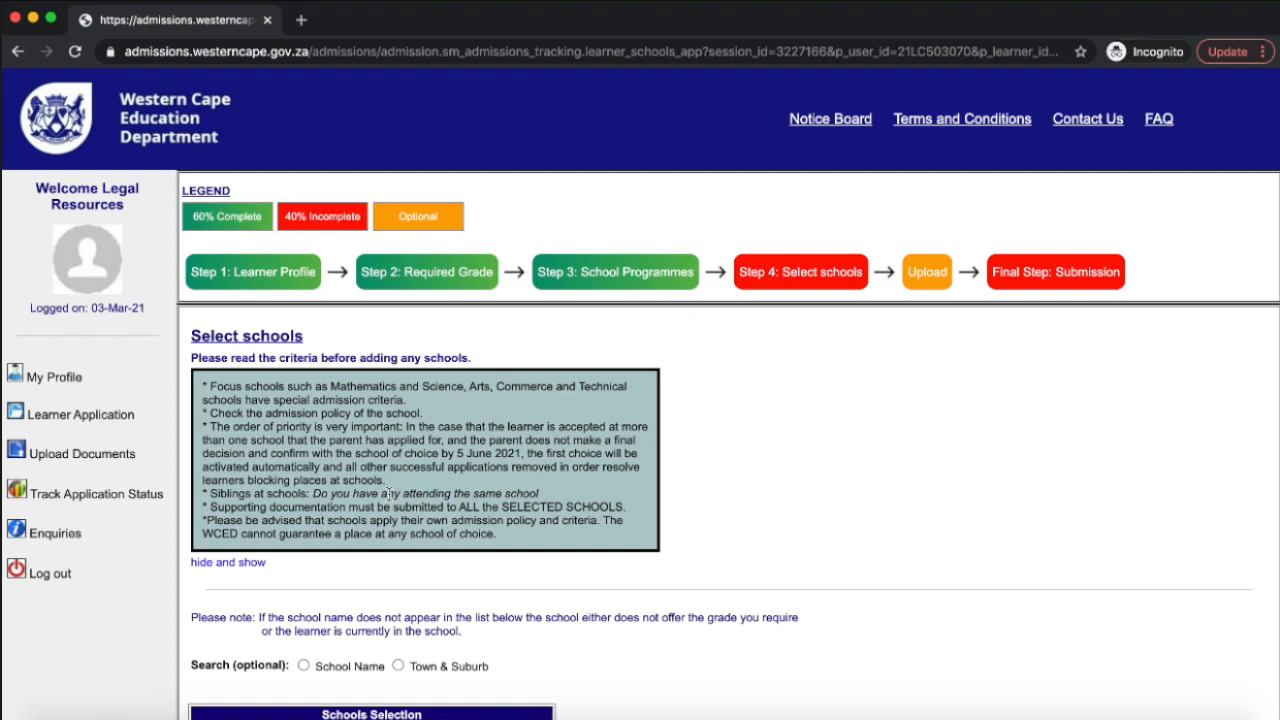
# - Search schools by town and suburb: City Of Cape Town, Kenilworth, Preprimary School
pyautogui.scroll(-3, 389, 494)
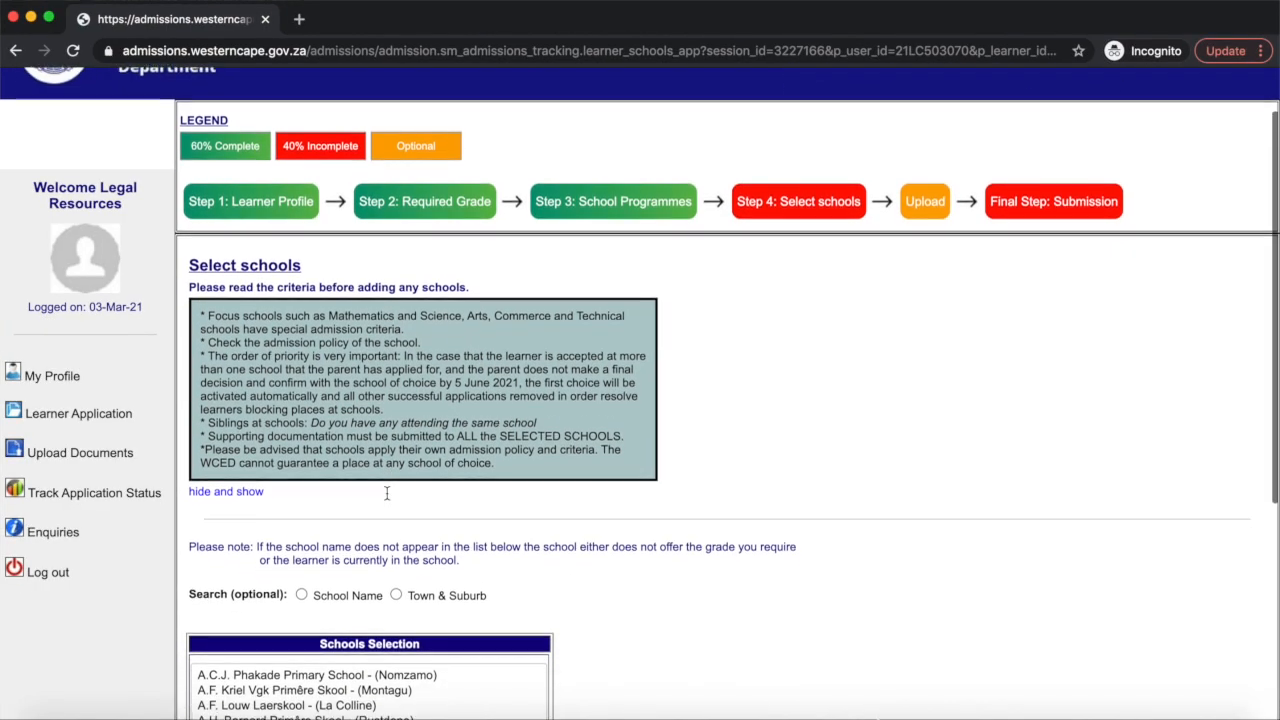
pyautogui.scroll(-2, 386, 493)
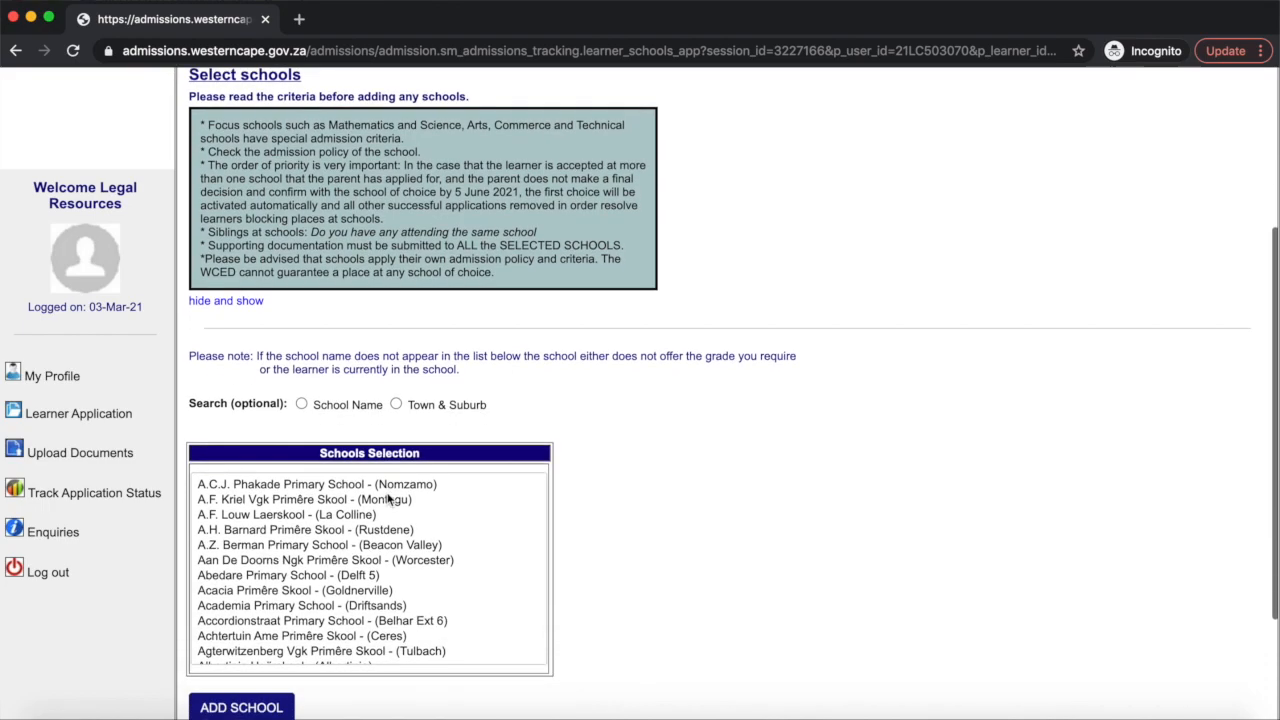
pyautogui.click(396, 404)
pyautogui.scroll(-5, 514, 410)
pyautogui.scroll(-3, 516, 417)
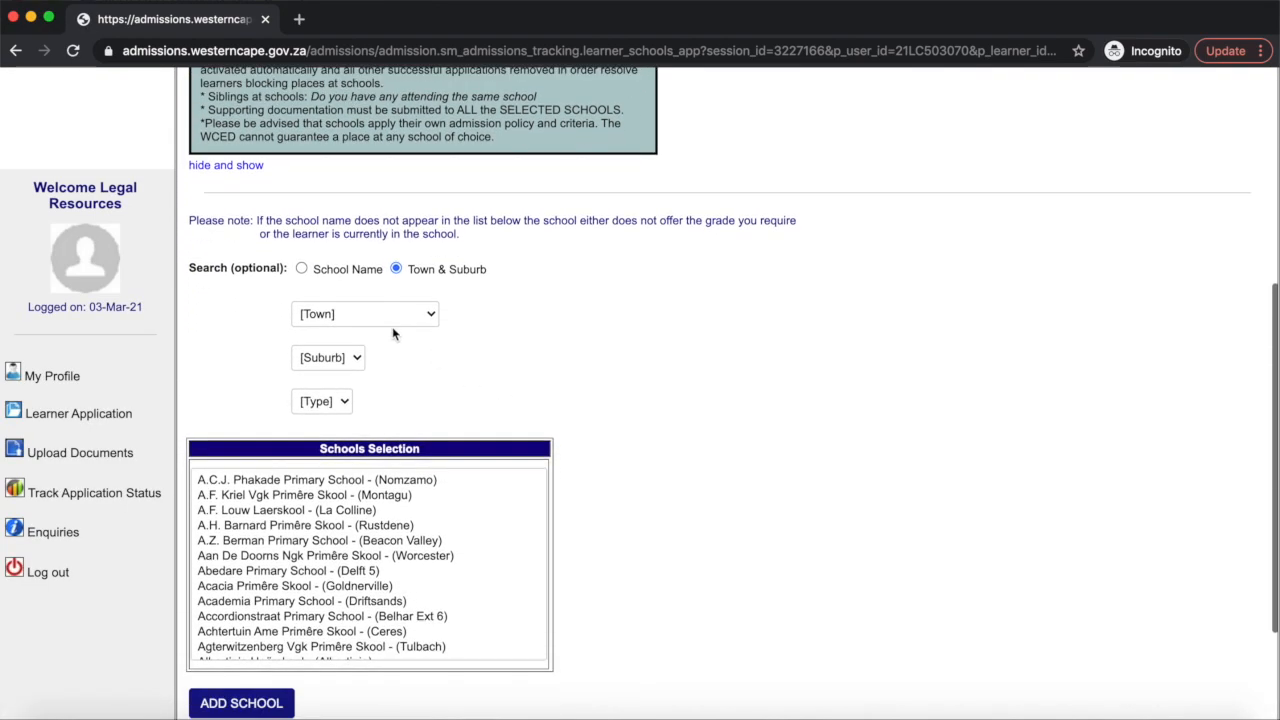
pyautogui.click(390, 312)
pyautogui.click(343, 617)
pyautogui.click(340, 260)
pyautogui.scroll(-5, 357, 510)
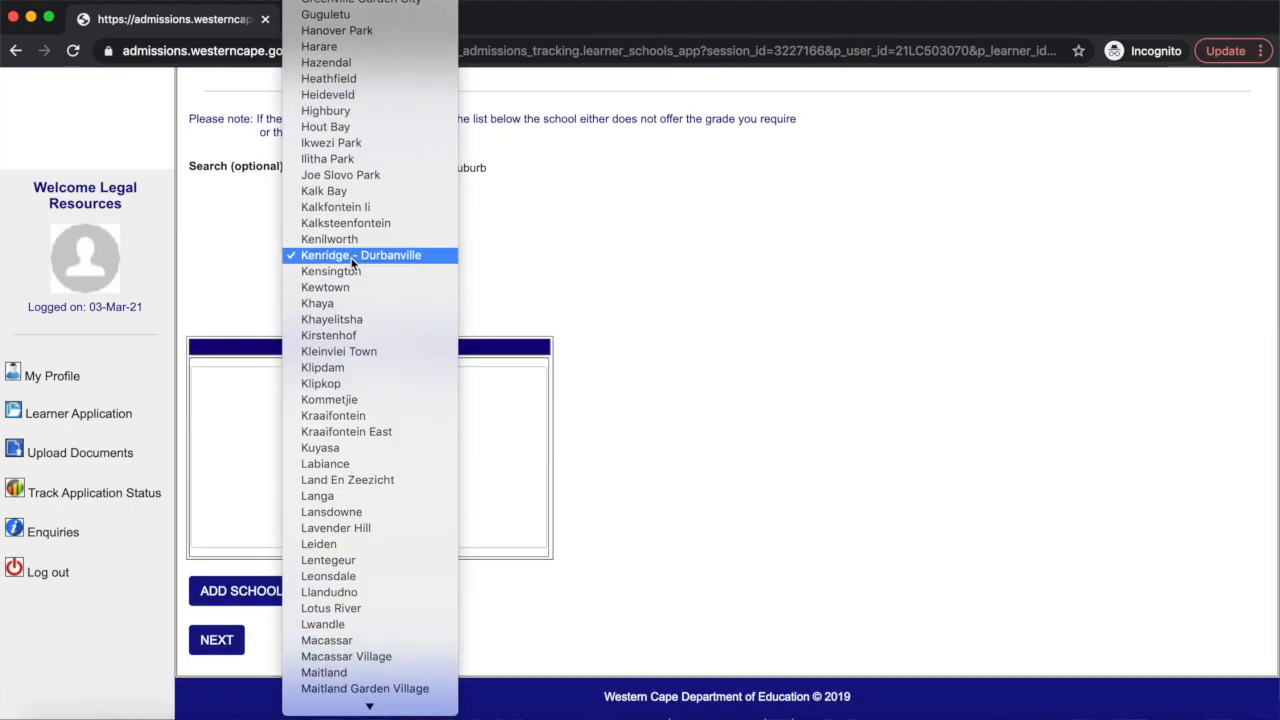
pyautogui.click(350, 238)
pyautogui.click(371, 301)
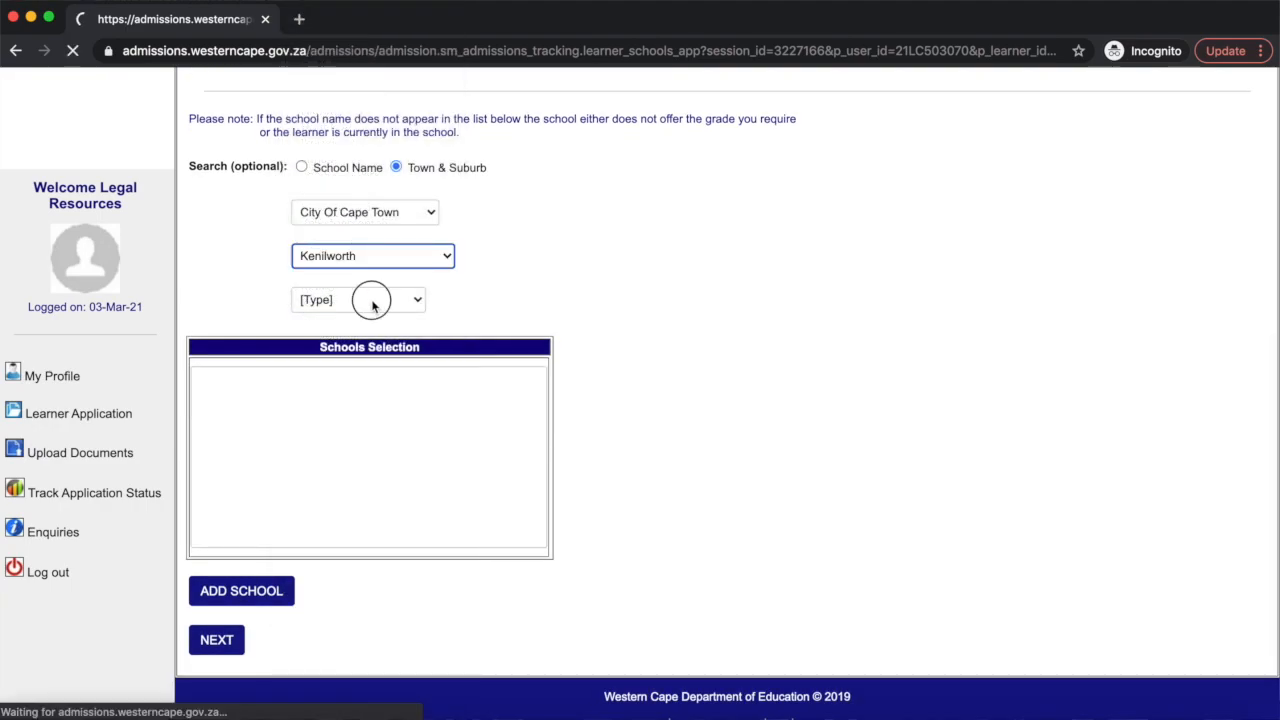
pyautogui.scroll(-2, 371, 407)
pyautogui.scroll(-3, 371, 407)
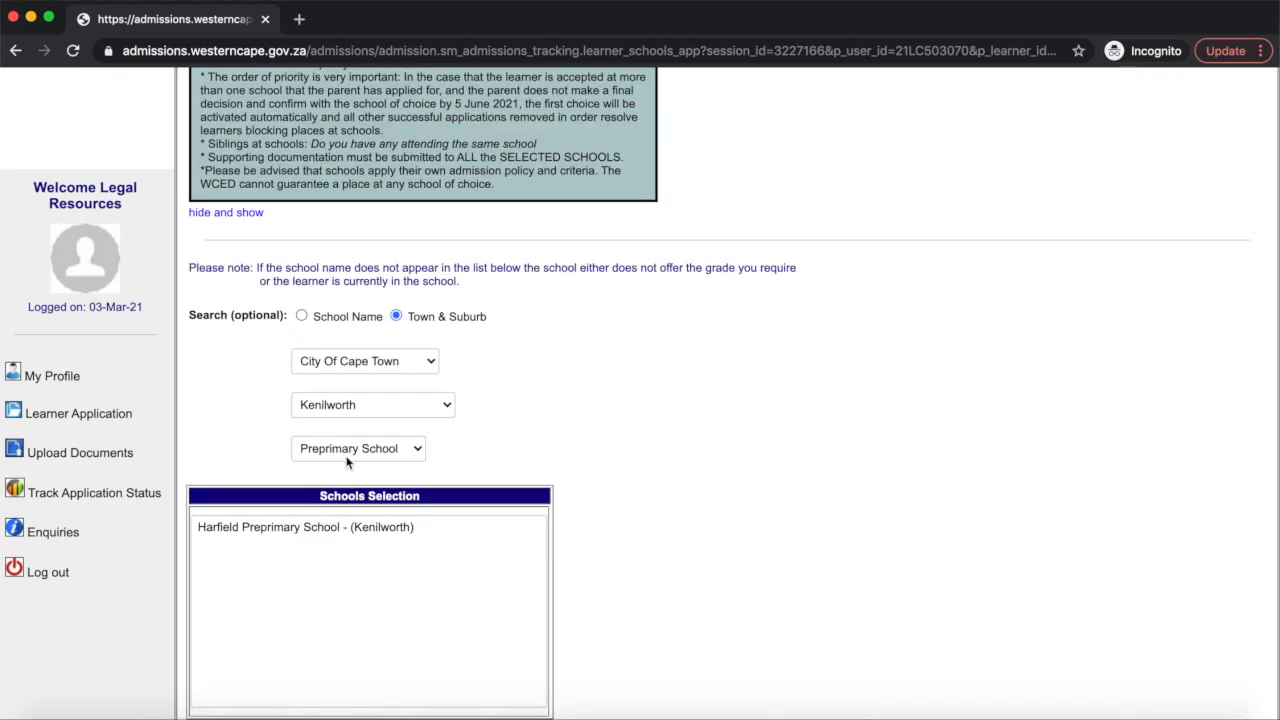
# - Add Harfield Preprimary School, answering No to more than one learner applying, and save
pyautogui.click(331, 528)
pyautogui.scroll(-3, 331, 534)
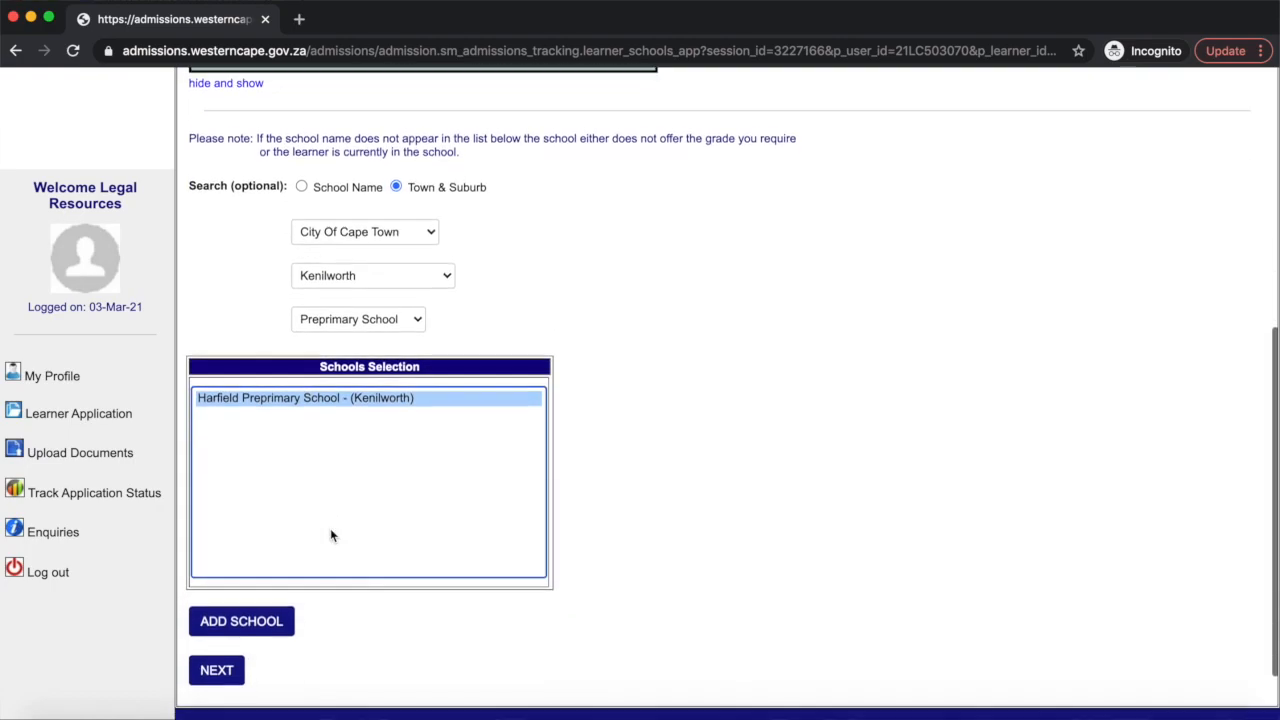
pyautogui.click(268, 601)
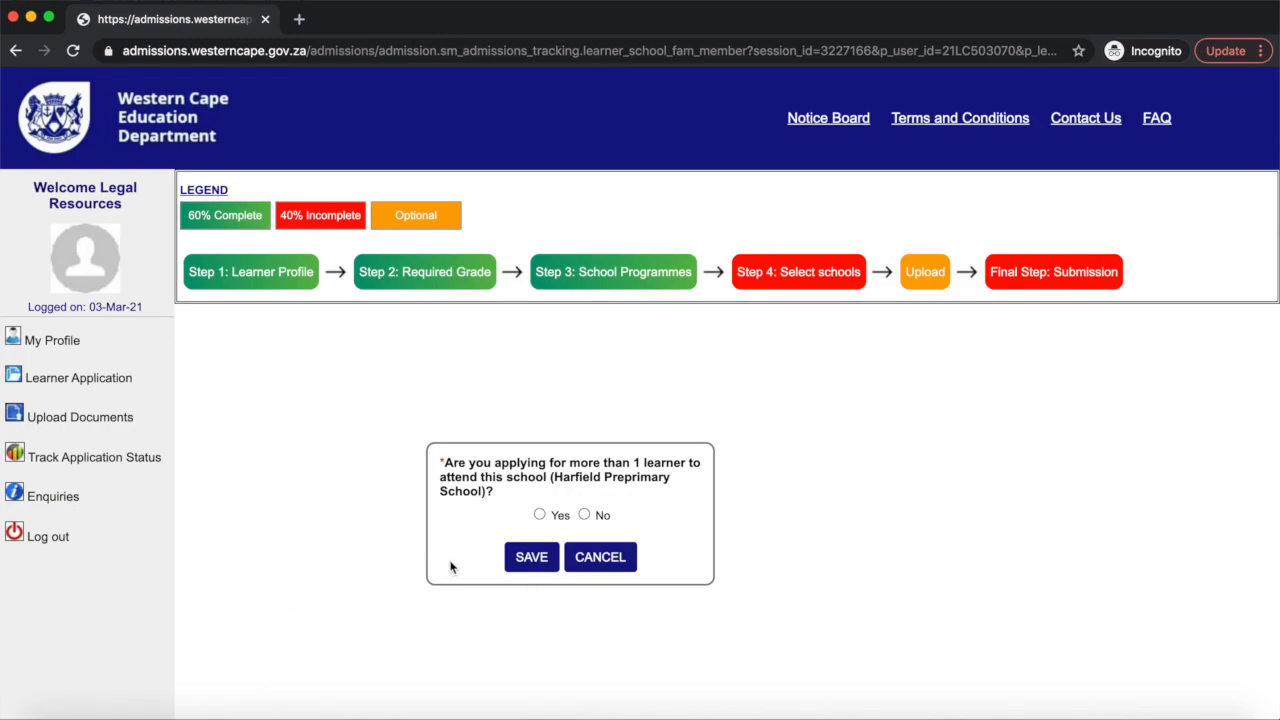
pyautogui.click(588, 516)
pyautogui.click(527, 557)
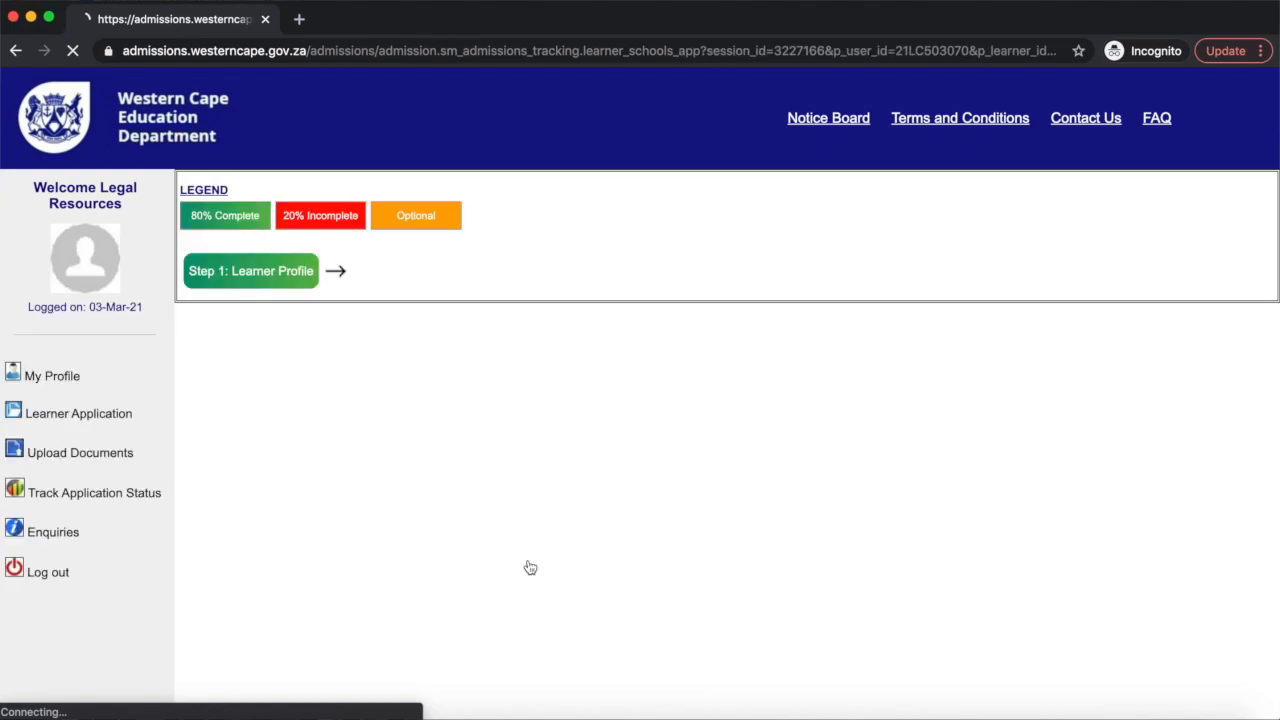
pyautogui.scroll(-5, 534, 563)
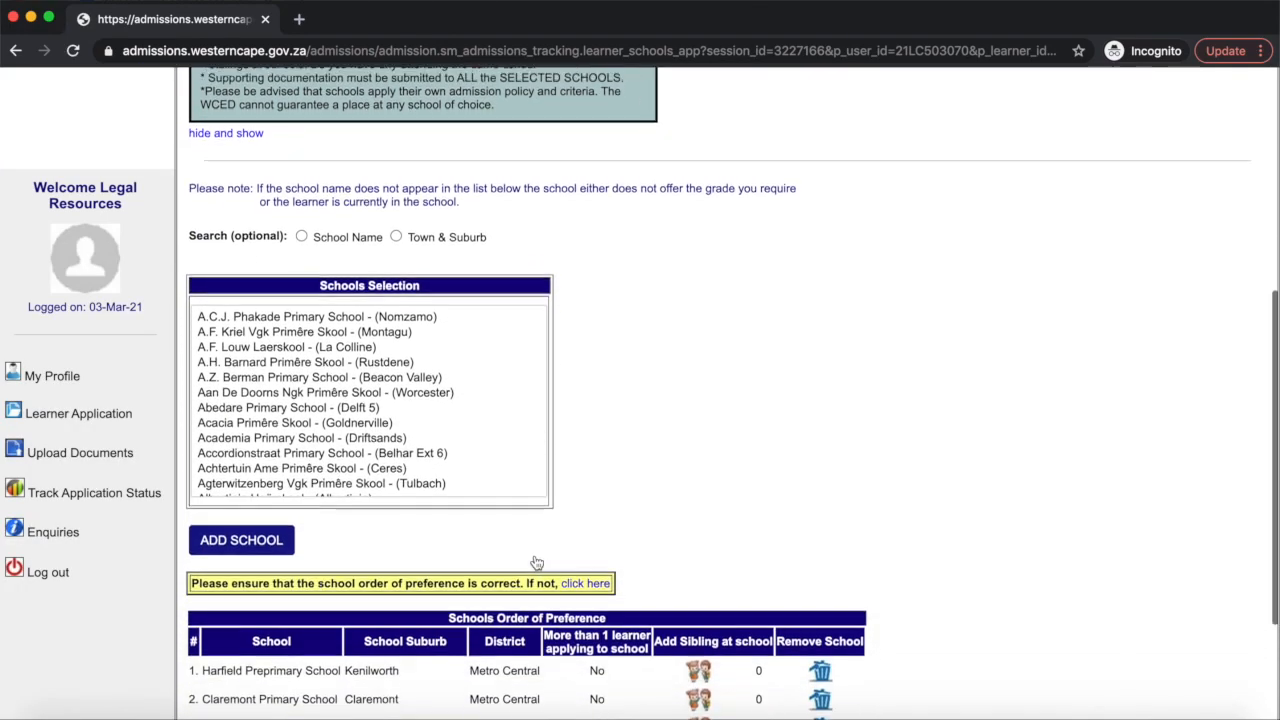
# - Open the Choose Order Of Preference editor from the Schools Order of Preference table
pyautogui.scroll(-4, 536, 563)
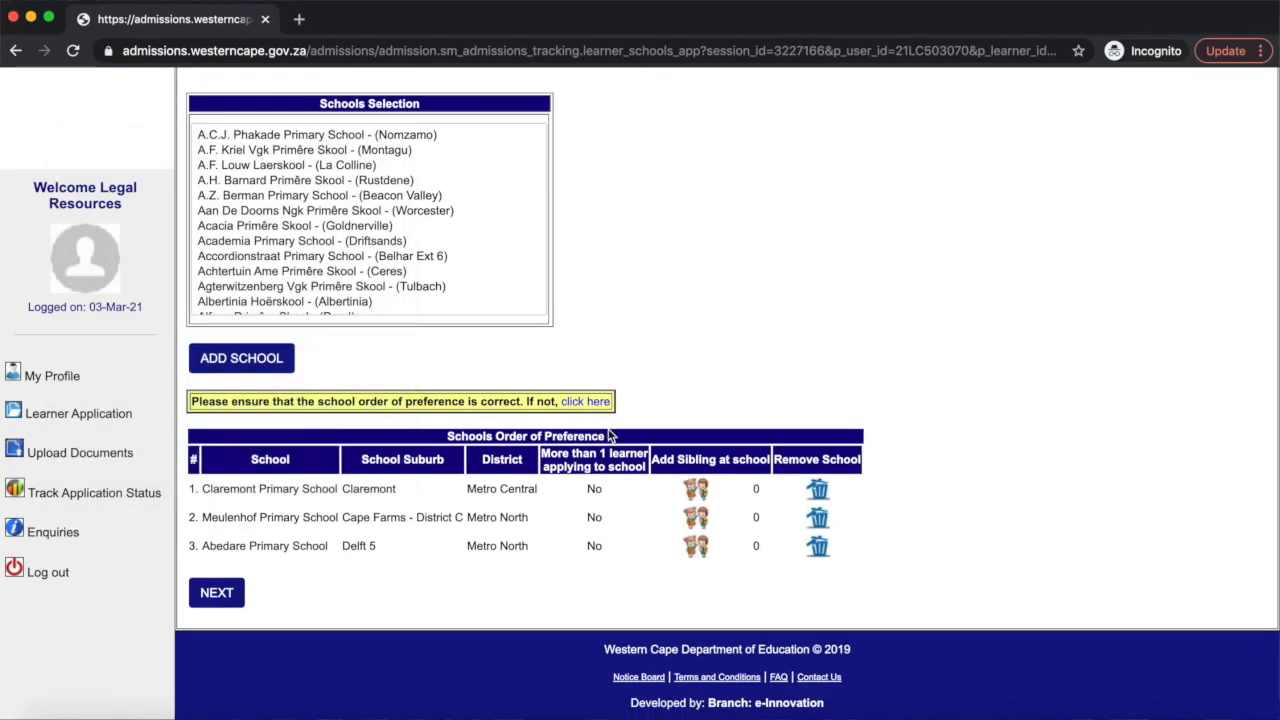
pyautogui.click(585, 403)
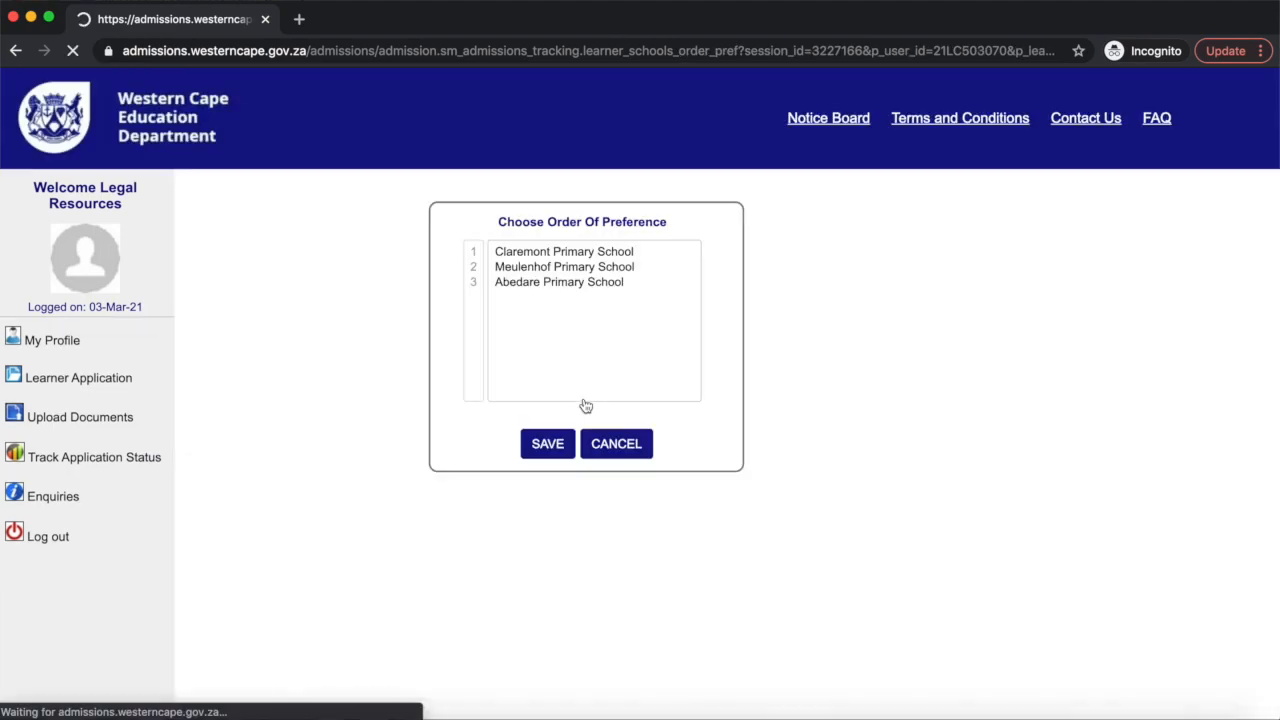
# - Move Meulenhof Primary up and Claremont Primary down in the preference order, then save
pyautogui.click(543, 268)
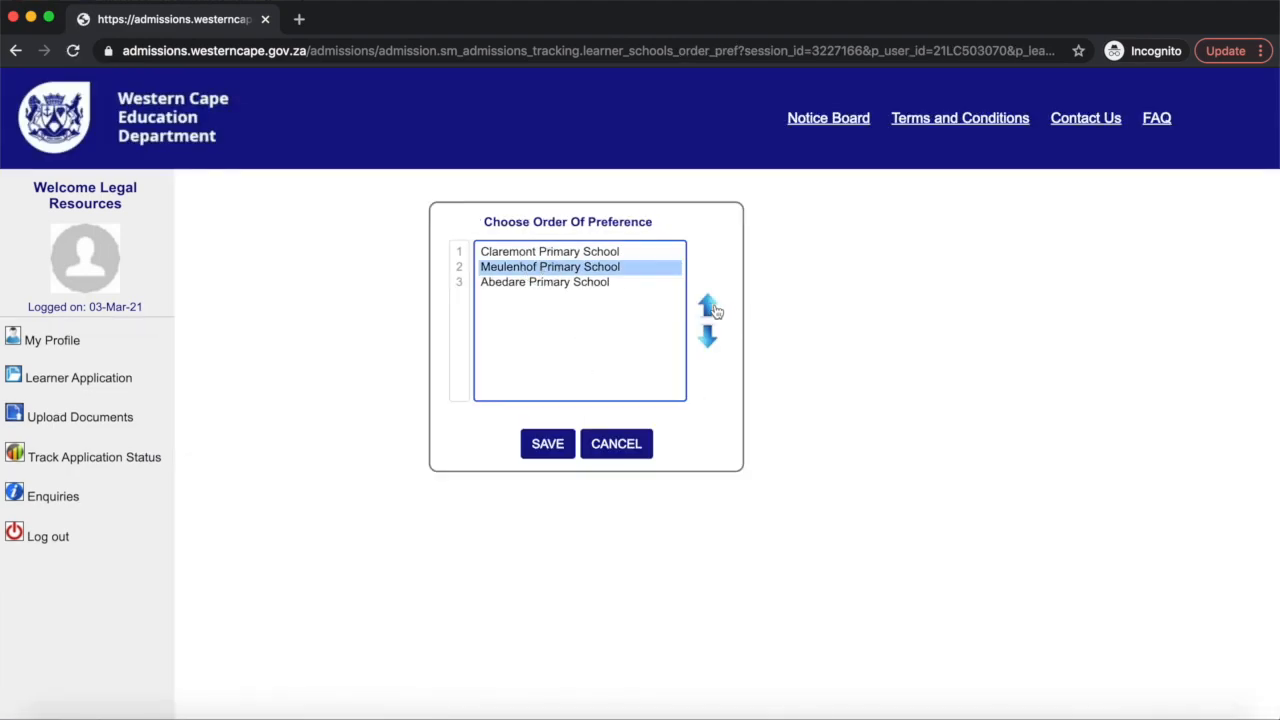
pyautogui.click(708, 307)
pyautogui.click(568, 268)
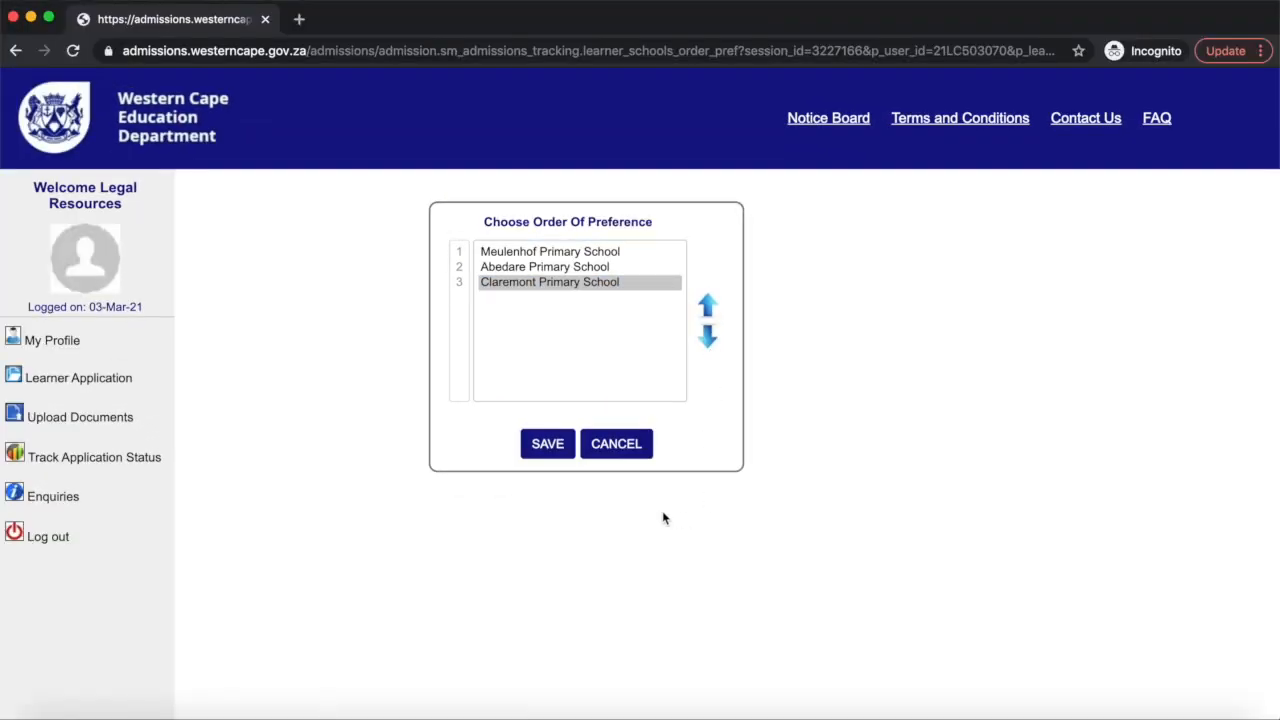
pyautogui.click(548, 446)
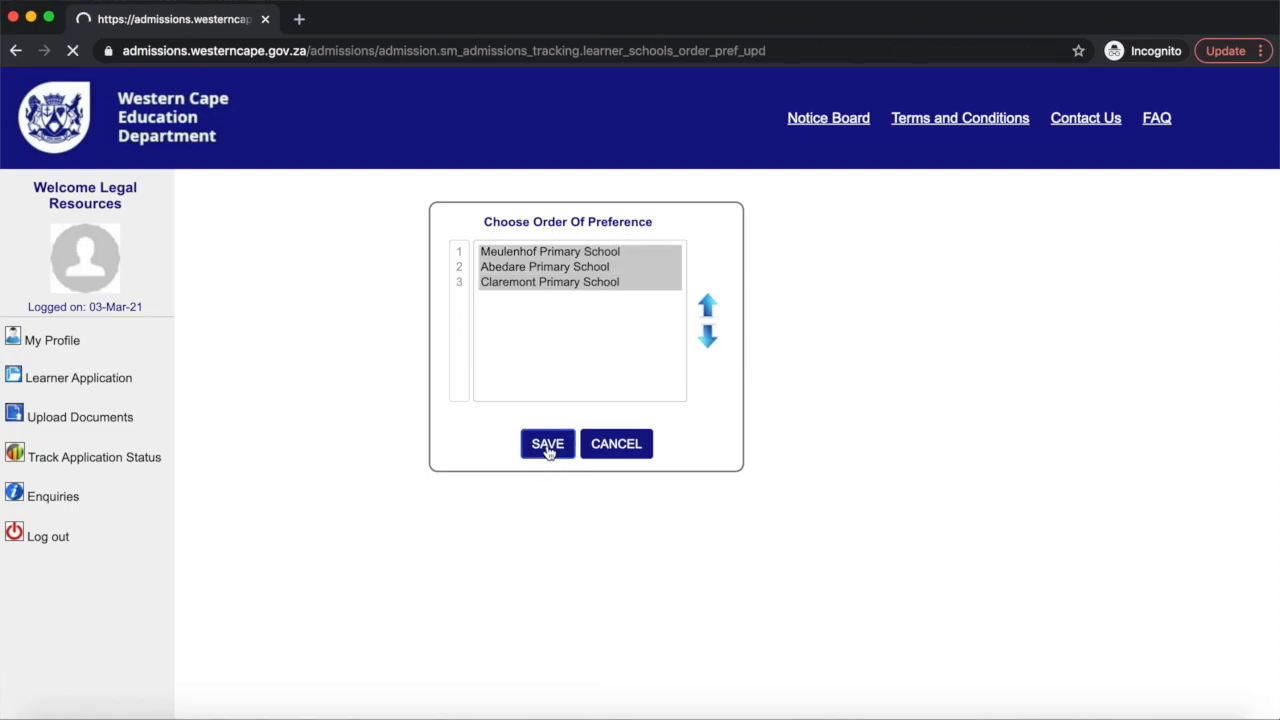
pyautogui.scroll(-10, 548, 453)
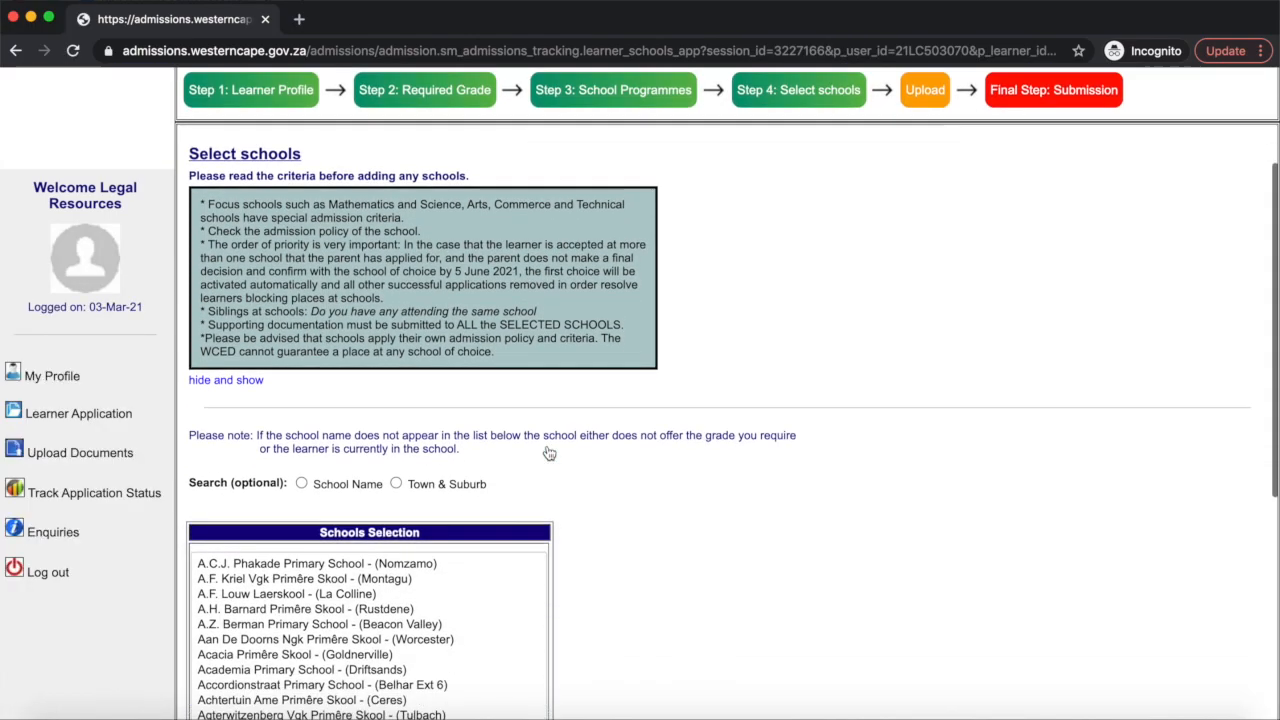
pyautogui.scroll(-5, 716, 455)
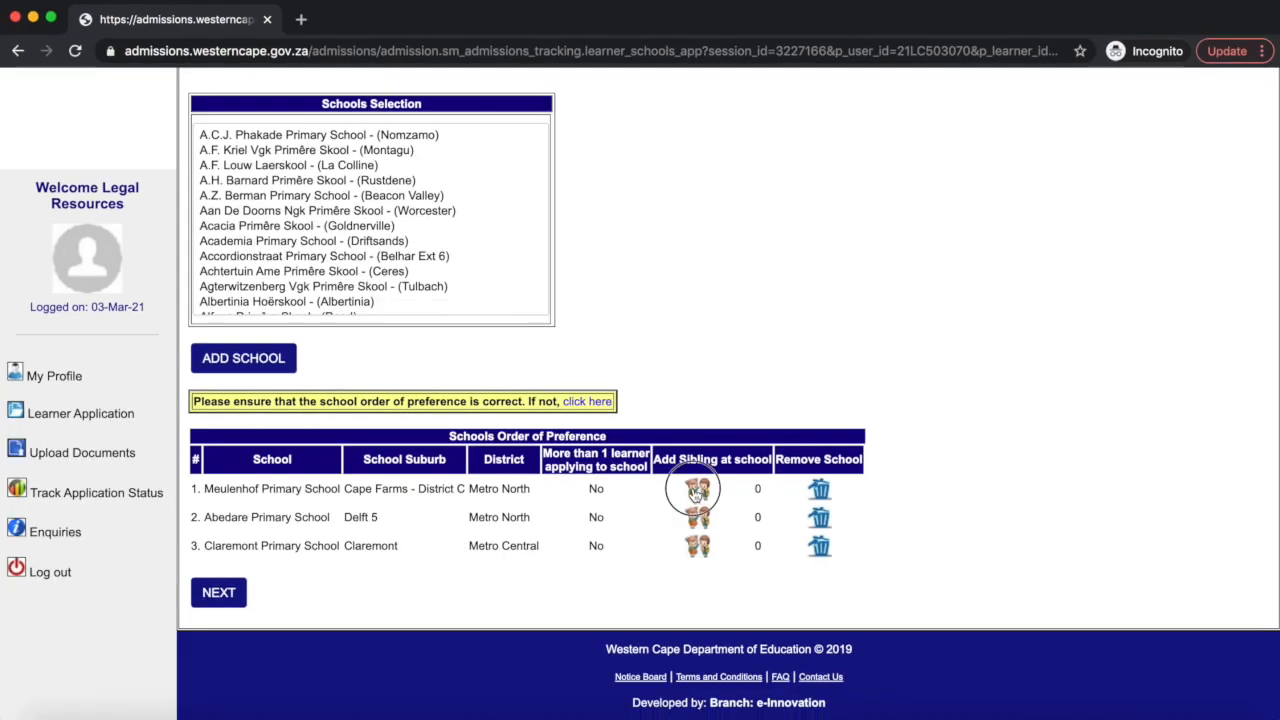
# - Add a sibling's CEMIS number for Meulenhof Primary School and save it
pyautogui.click(695, 493)
pyautogui.click(601, 289)
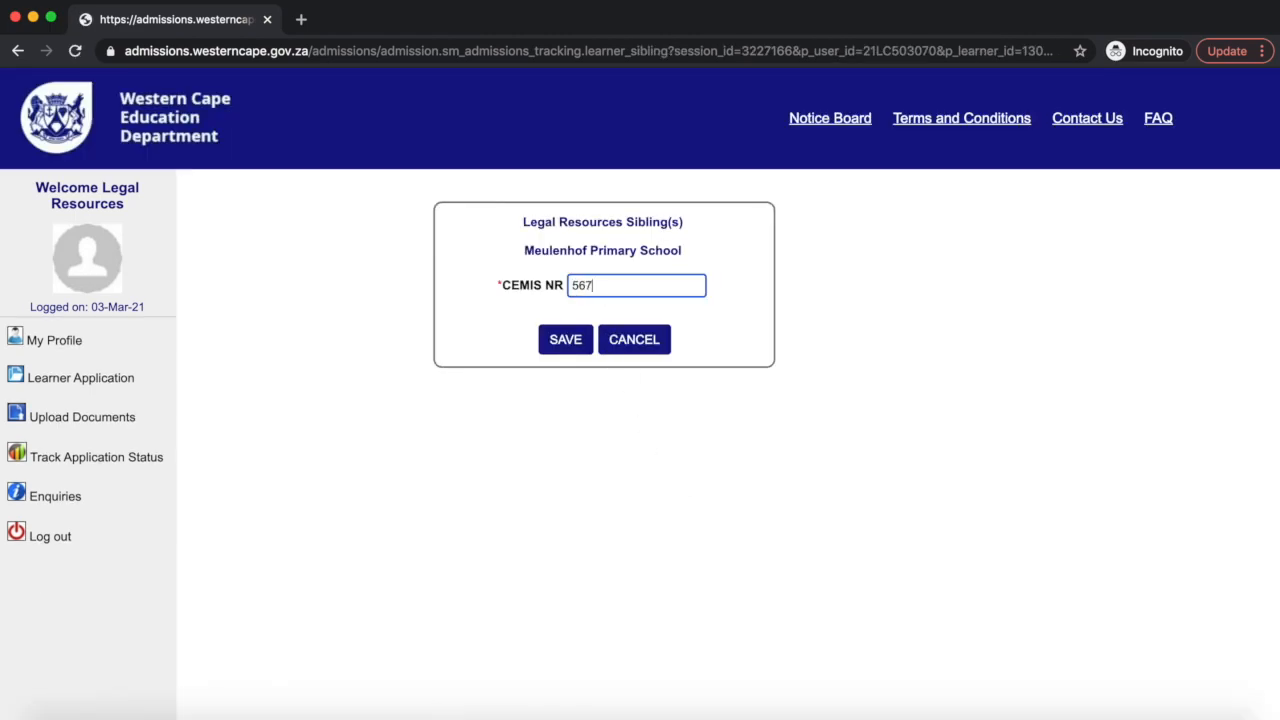
pyautogui.click(598, 338)
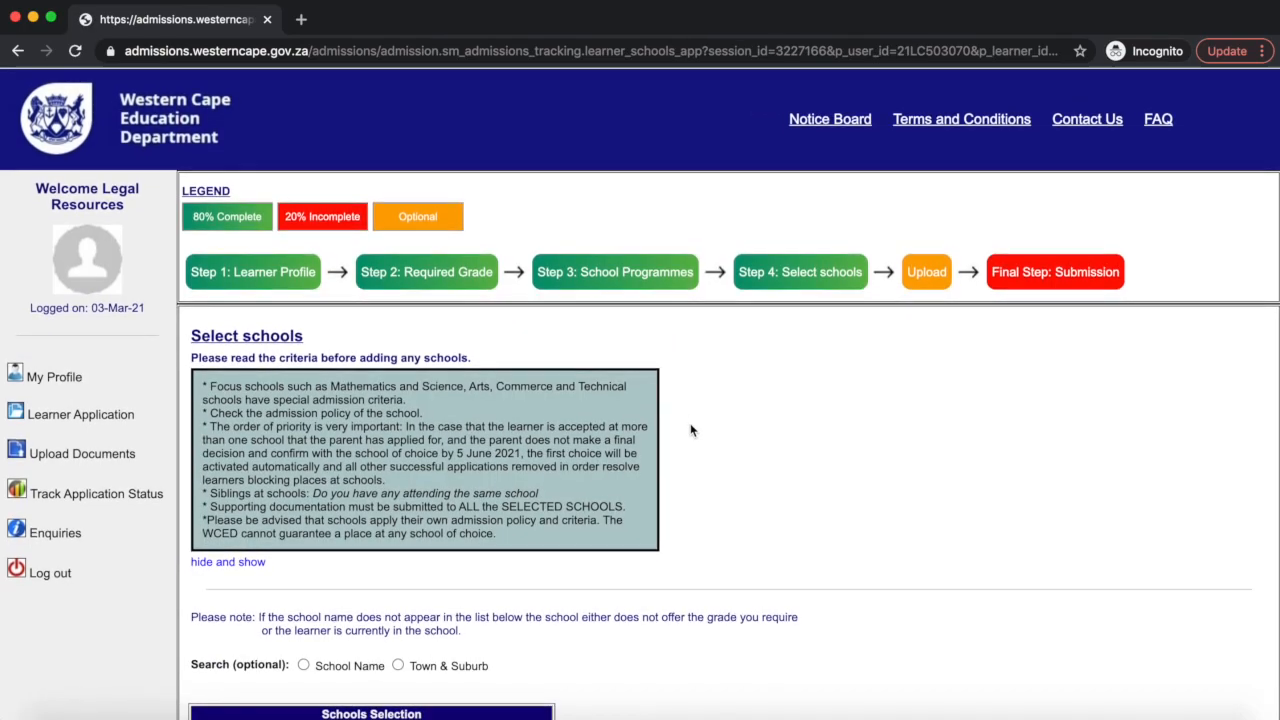
# - Continue past school selection and confirm the schools are ranked in order
pyautogui.scroll(-5, 691, 430)
pyautogui.scroll(-2, 690, 430)
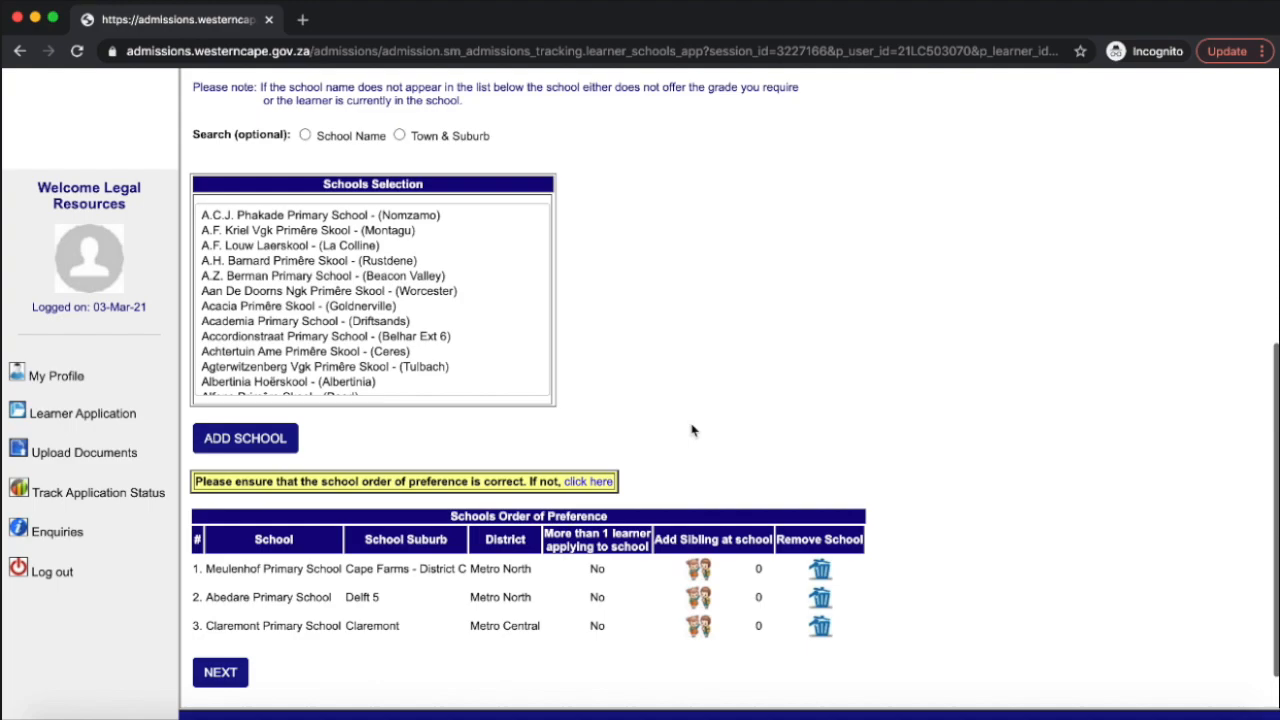
pyautogui.scroll(-1, 691, 430)
pyautogui.click(217, 594)
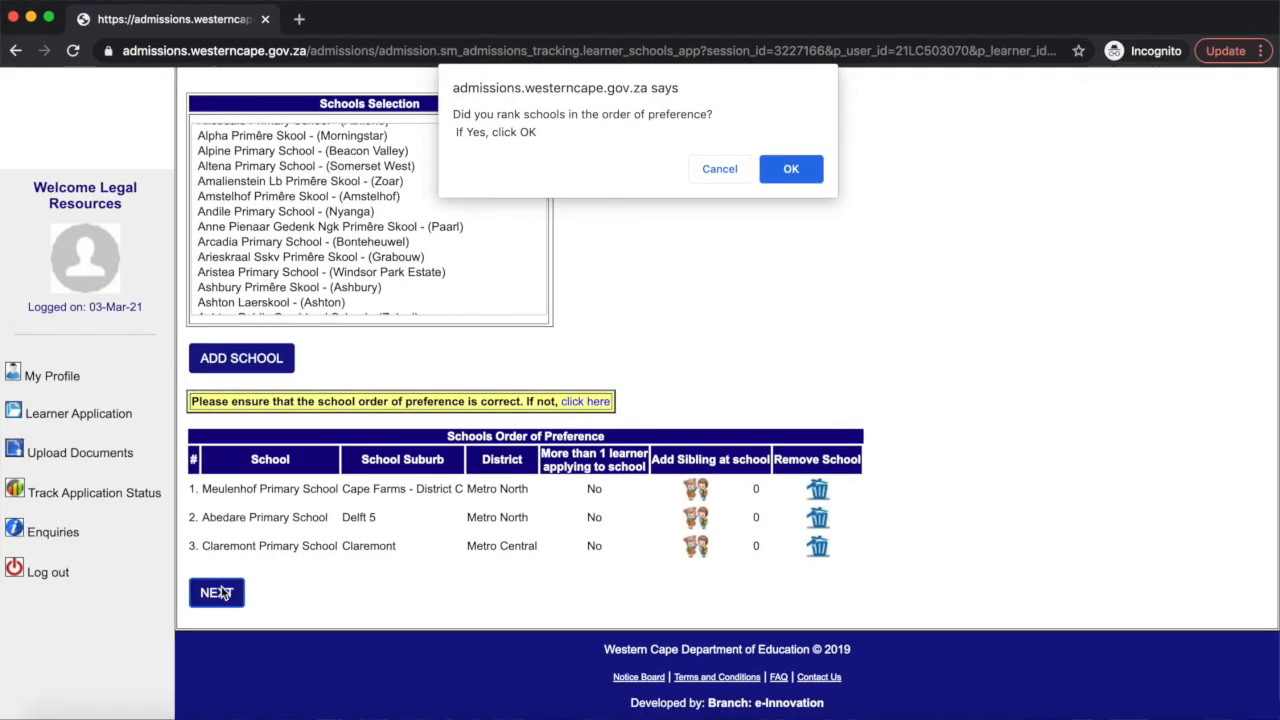
pyautogui.click(791, 168)
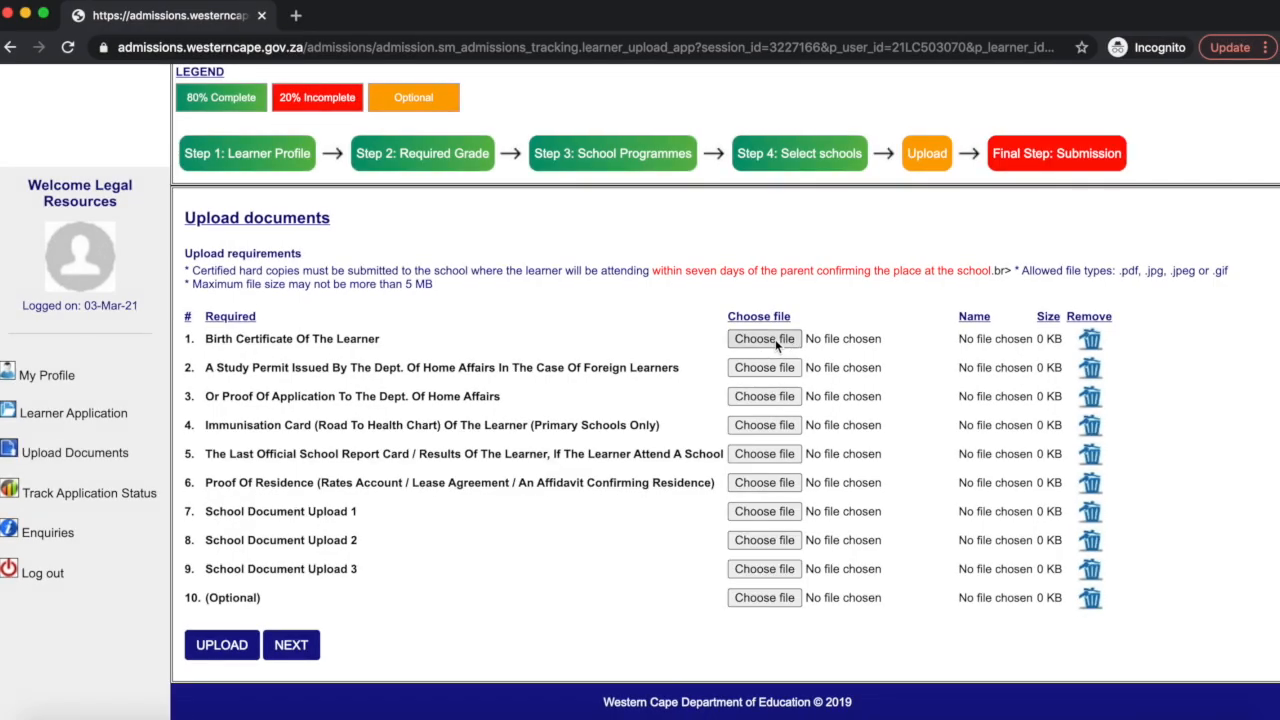
# - Attach Birth Certificate and Proof of Address from the WCED ID Documents folder
pyautogui.click(775, 339)
pyautogui.click(458, 146)
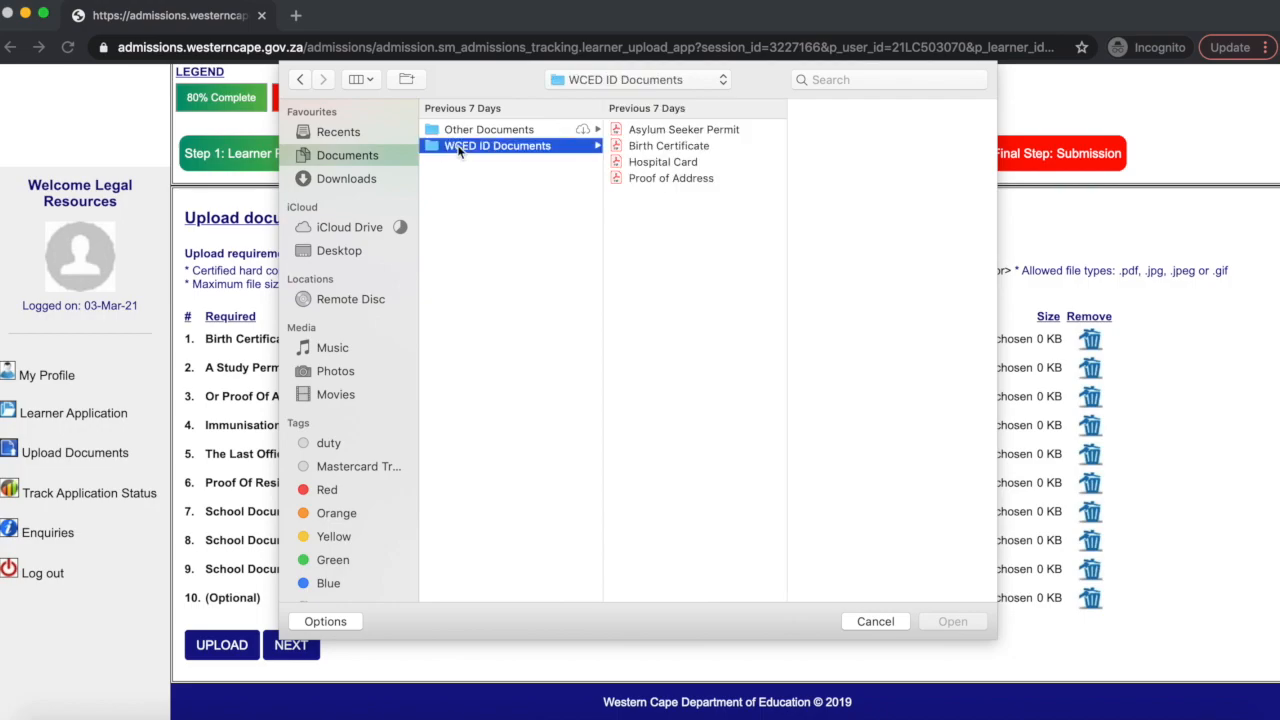
pyautogui.click(650, 145)
pyautogui.click(952, 621)
pyautogui.click(500, 178)
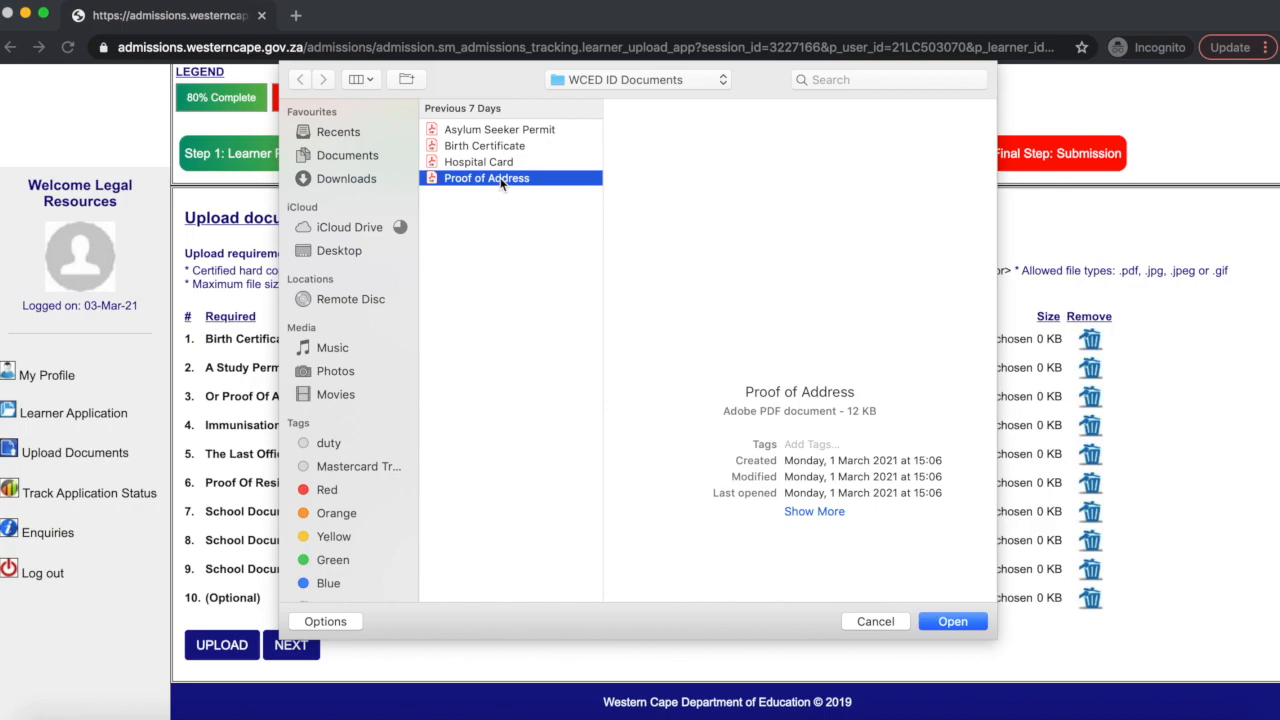
pyautogui.click(950, 621)
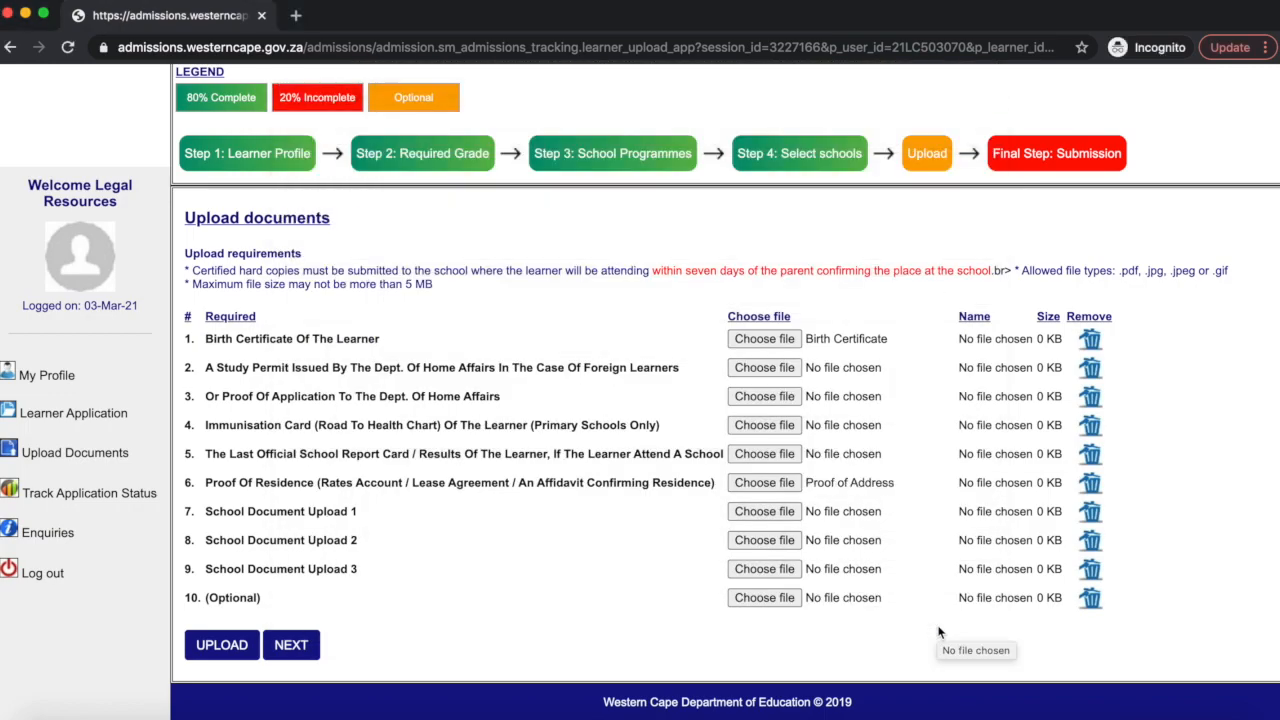
# - Attach the Asylum Seeker Permit to School Document Upload 1 and upload the documents
pyautogui.click(764, 425)
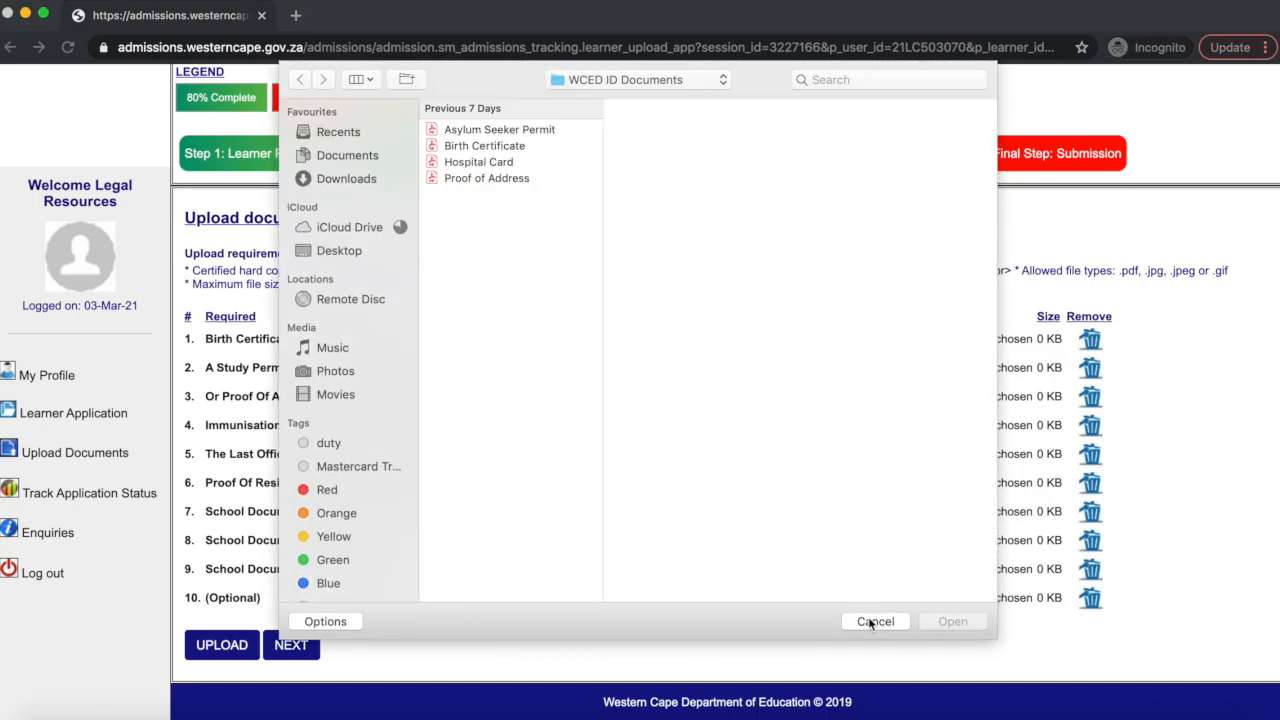
pyautogui.click(873, 622)
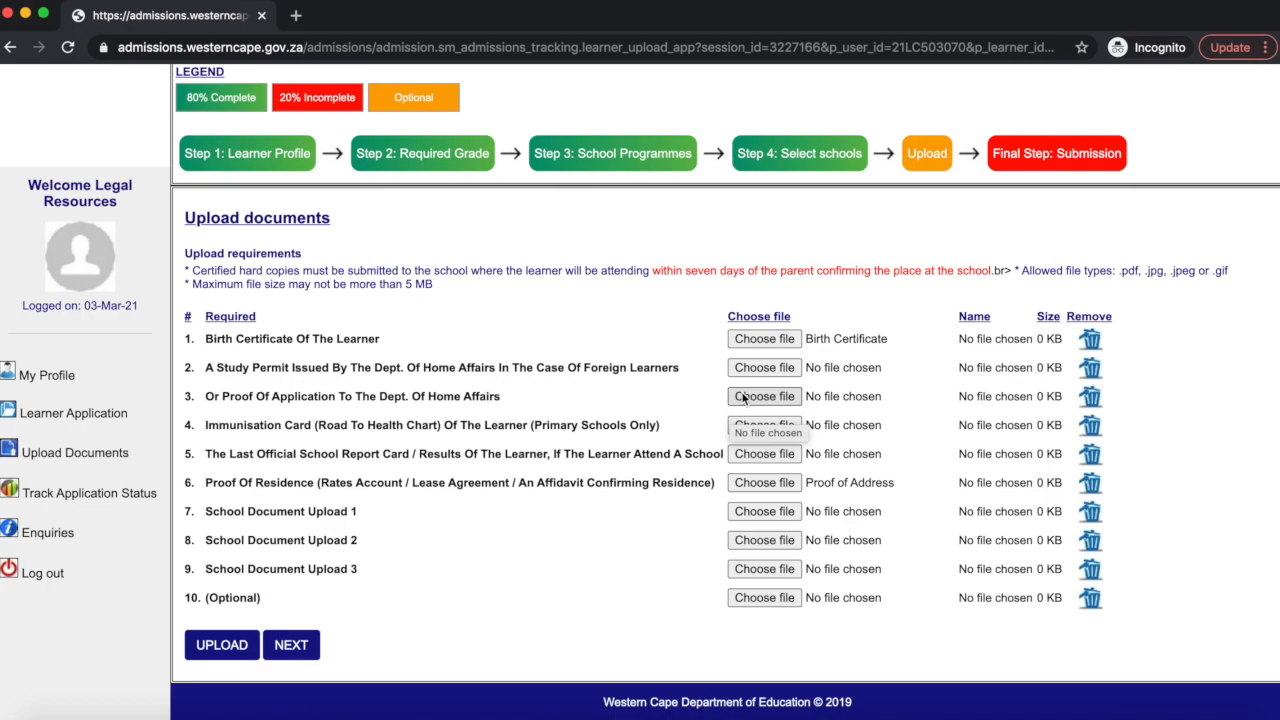
pyautogui.click(762, 511)
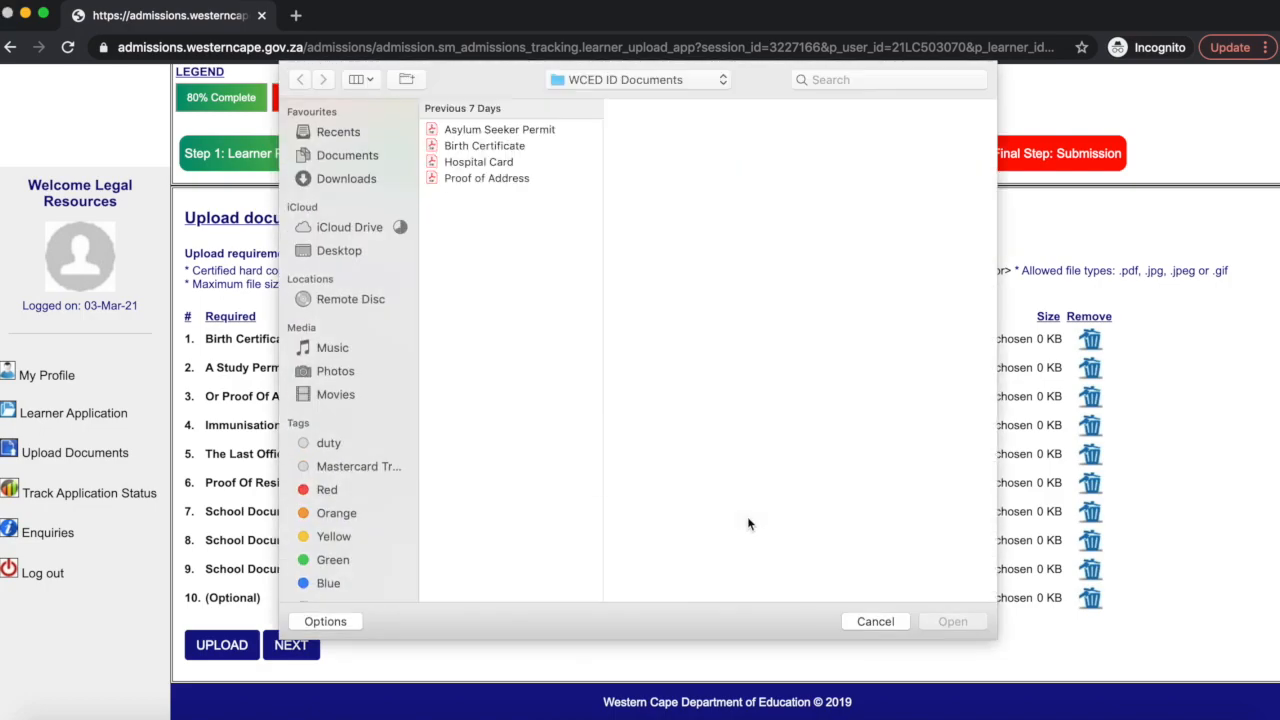
pyautogui.click(485, 130)
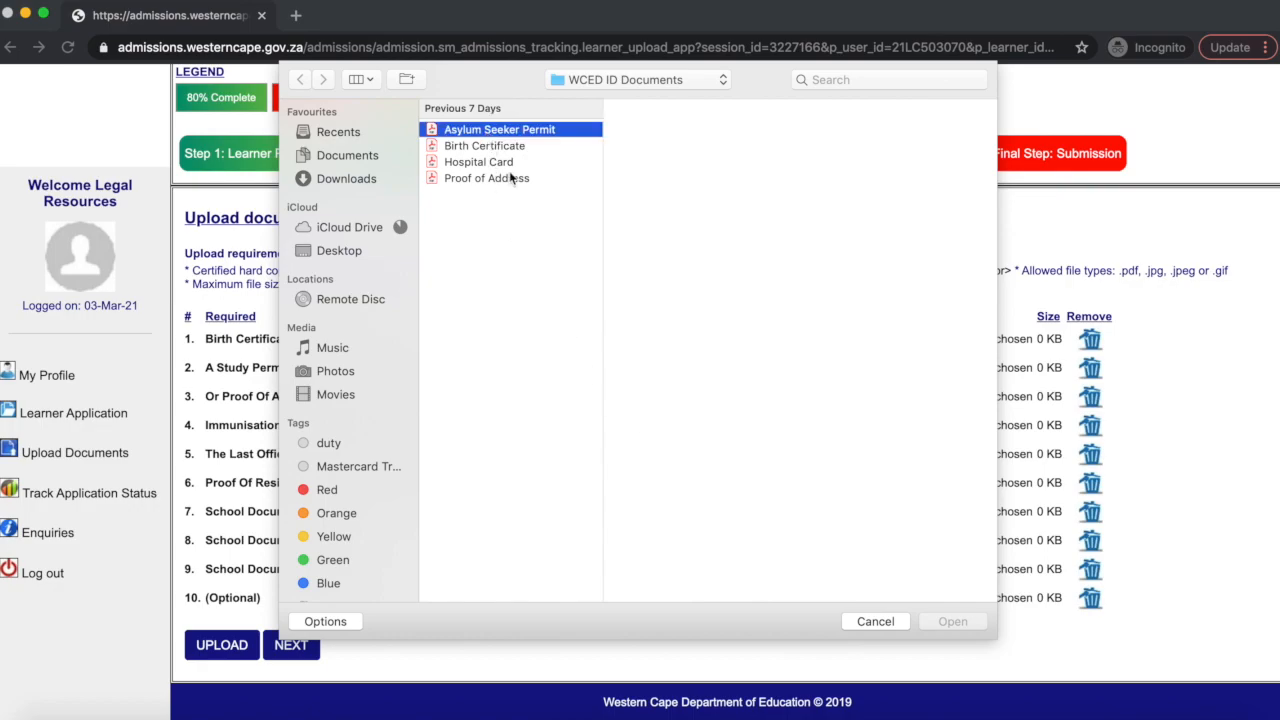
pyautogui.click(953, 621)
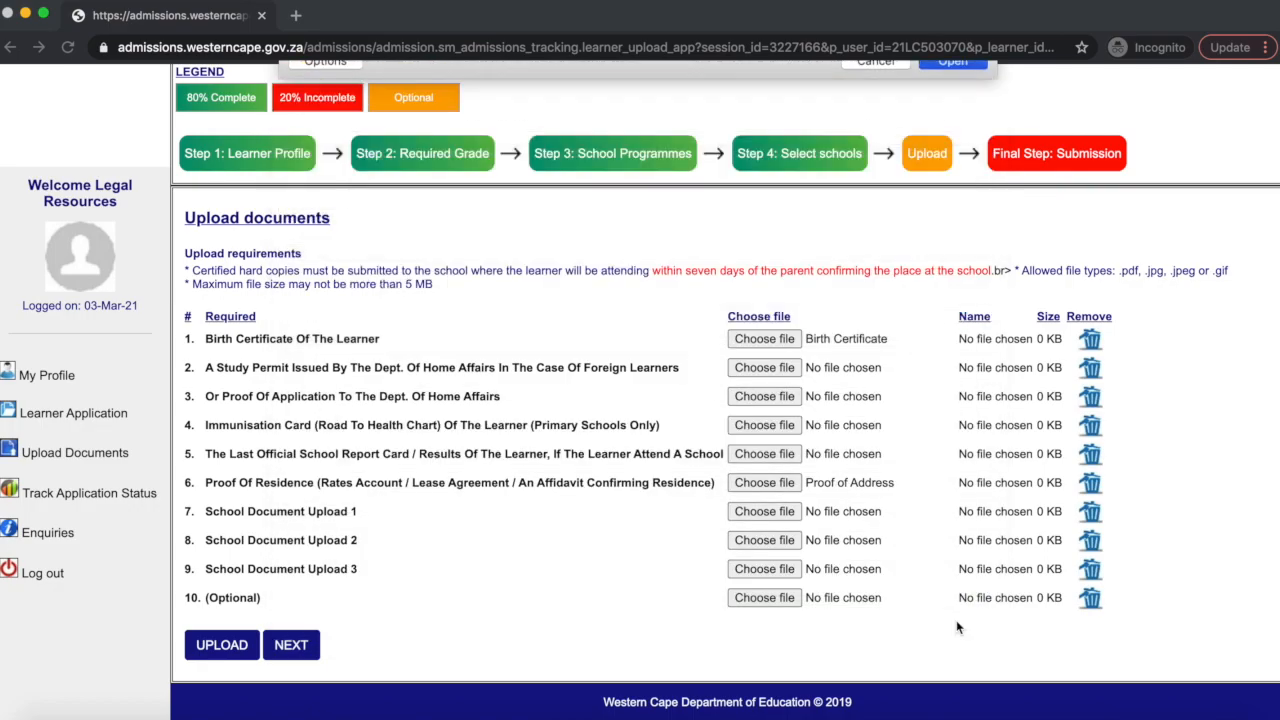
pyautogui.click(220, 645)
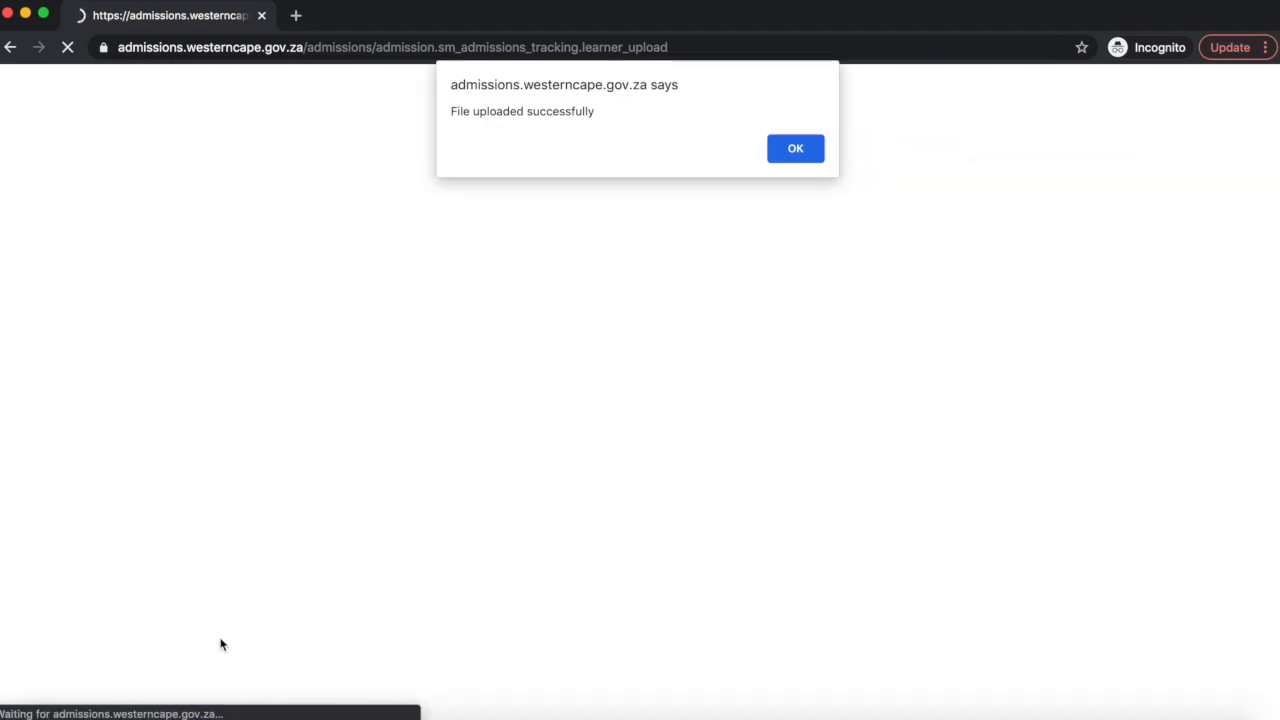
pyautogui.click(794, 150)
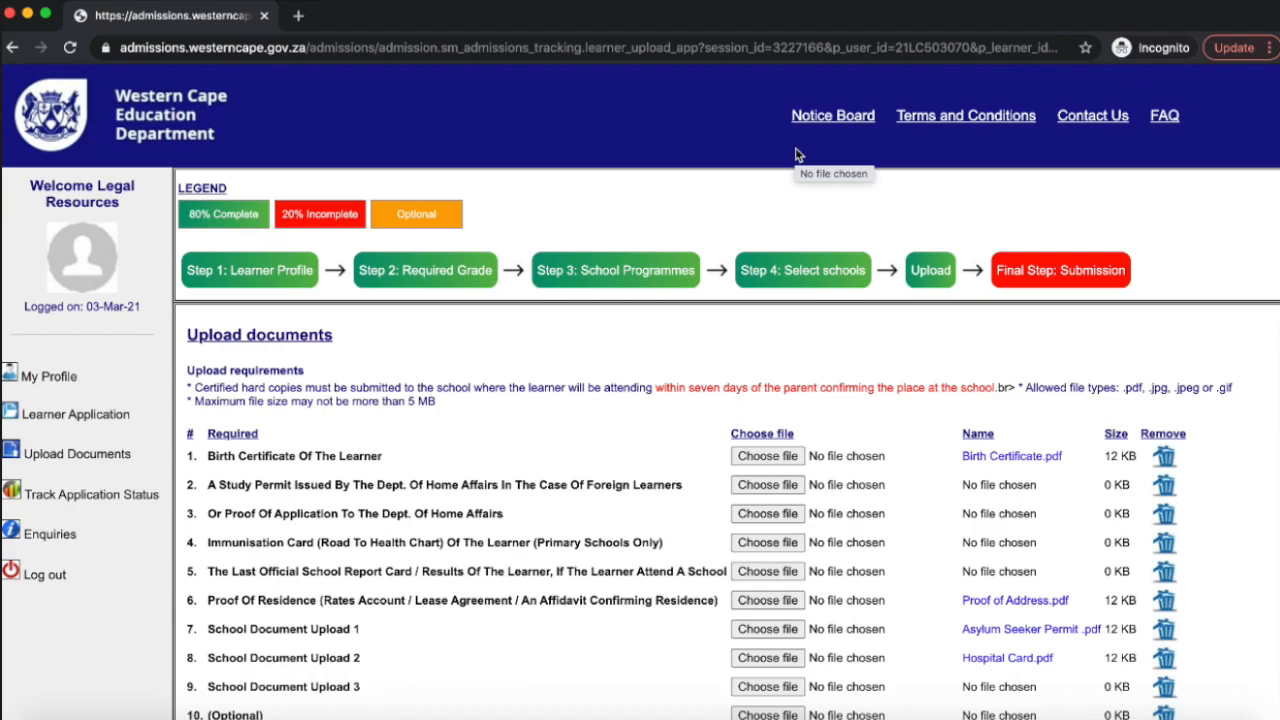
# - Continue to the application summary and review it
pyautogui.scroll(-3, 795, 152)
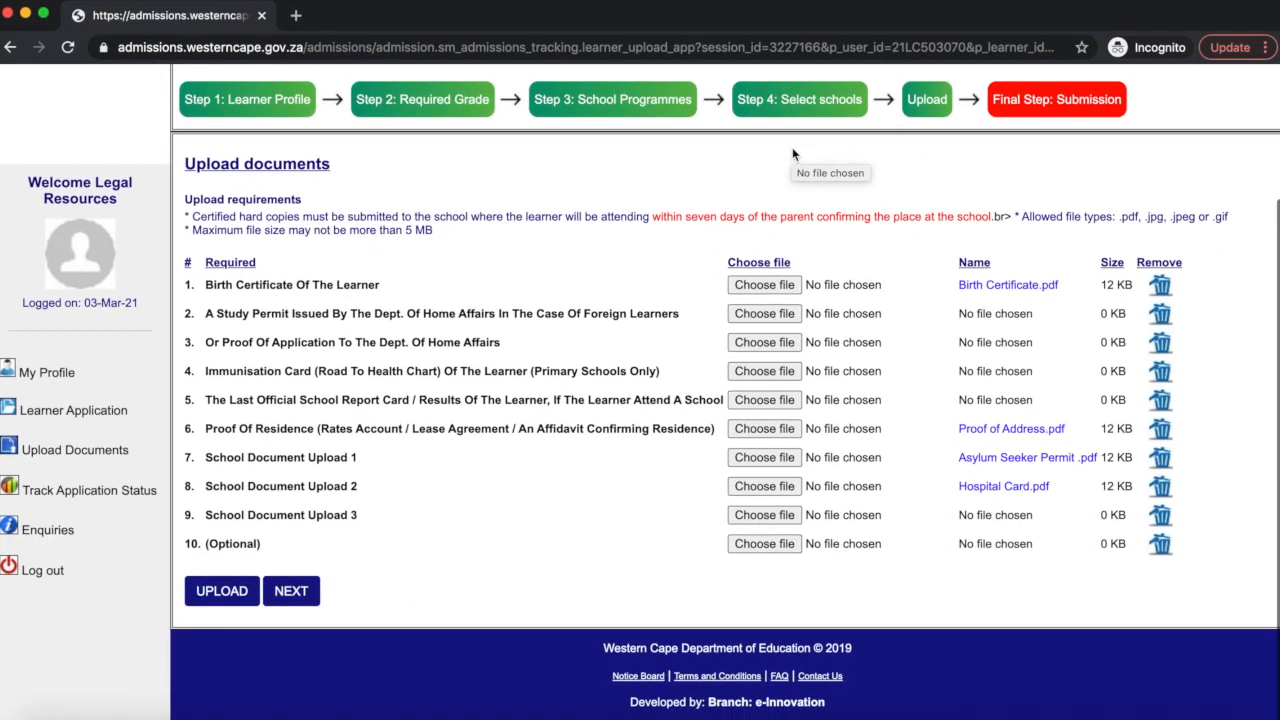
pyautogui.click(291, 593)
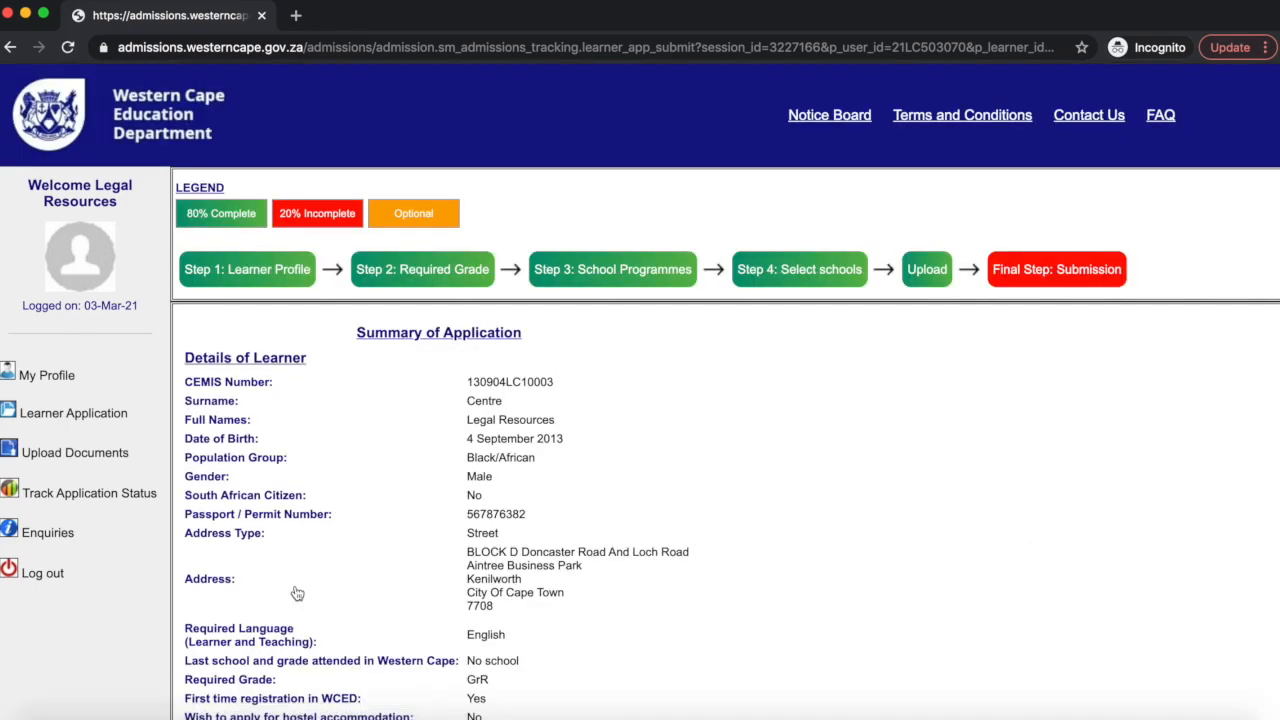
pyautogui.scroll(-5, 297, 594)
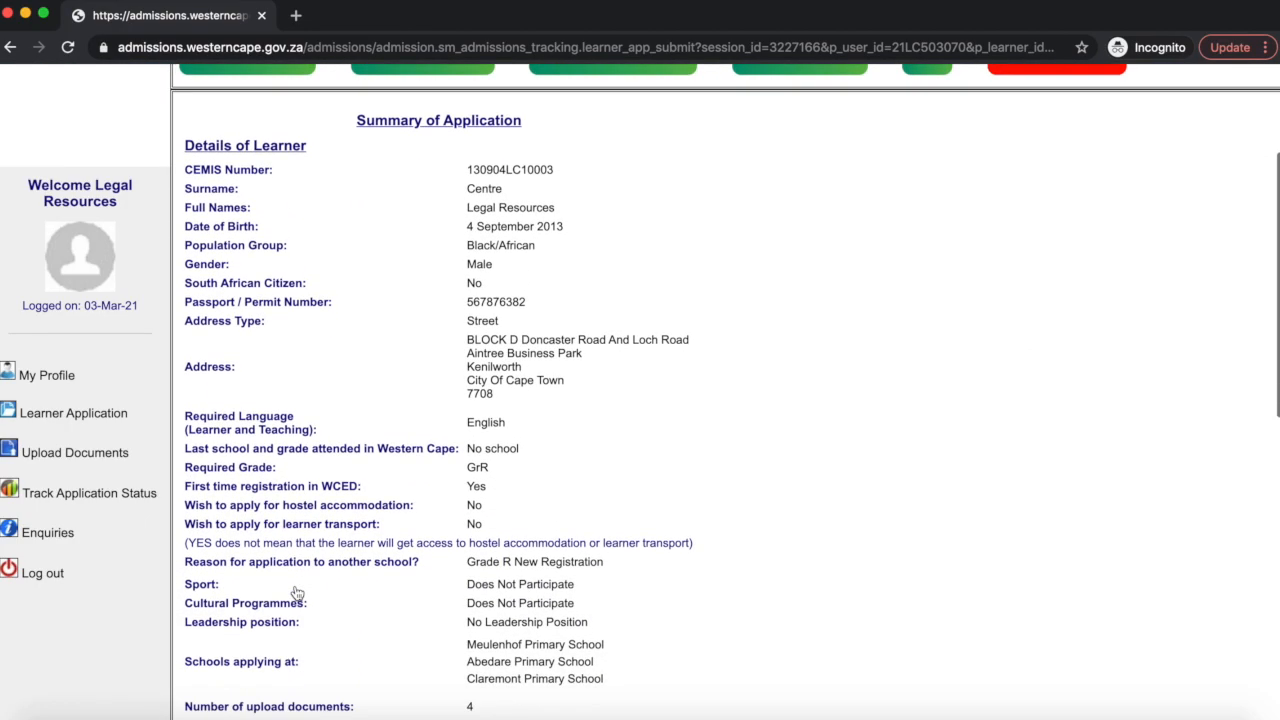
pyautogui.scroll(-3, 297, 594)
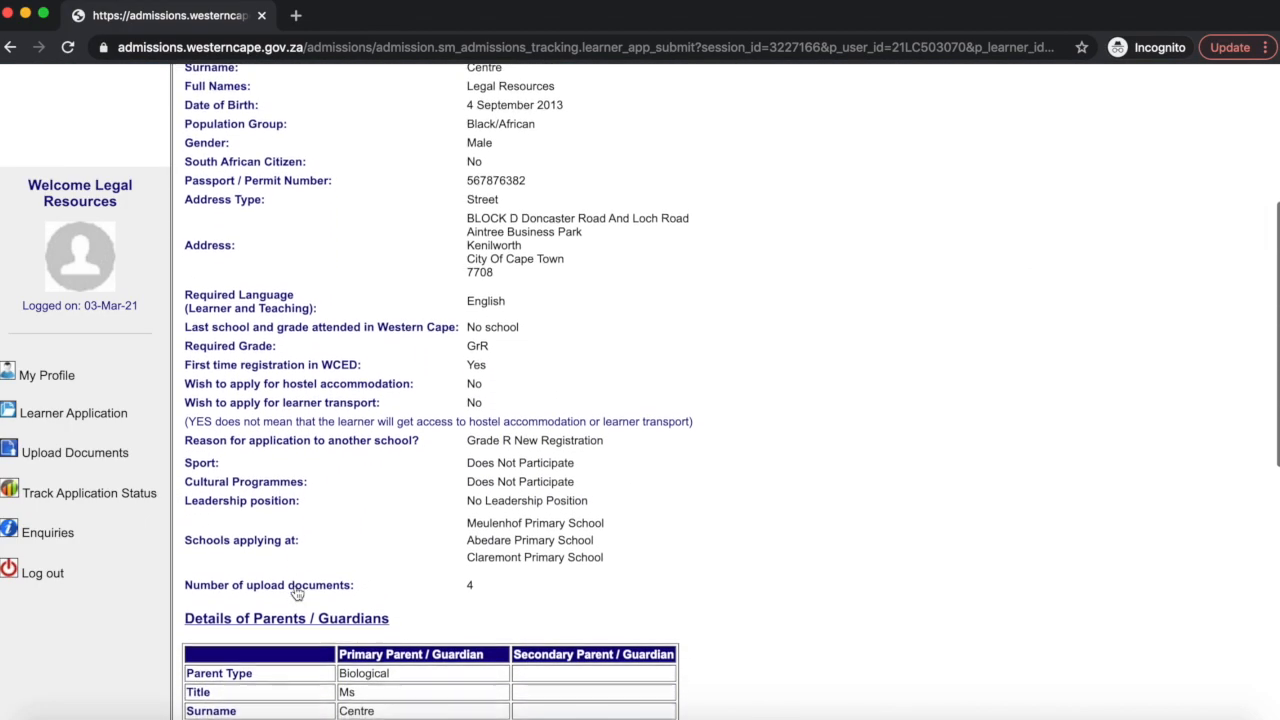
pyautogui.scroll(-6, 297, 594)
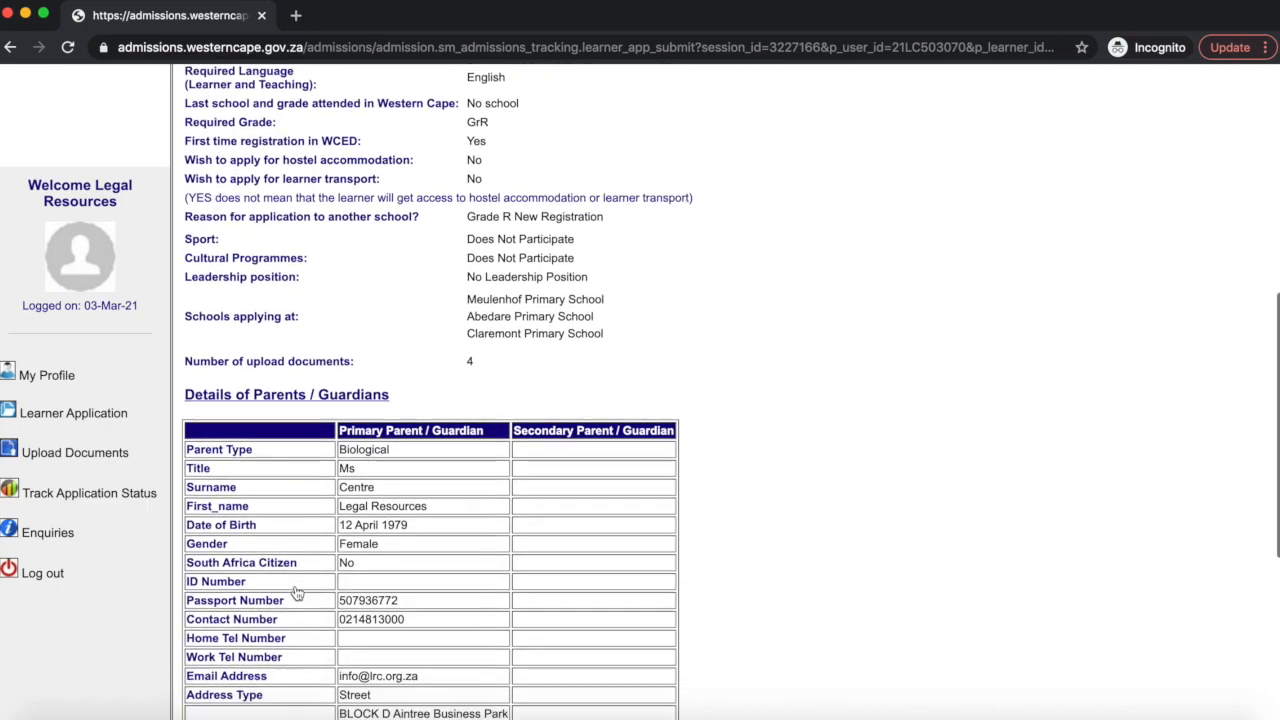
pyautogui.scroll(-1, 297, 594)
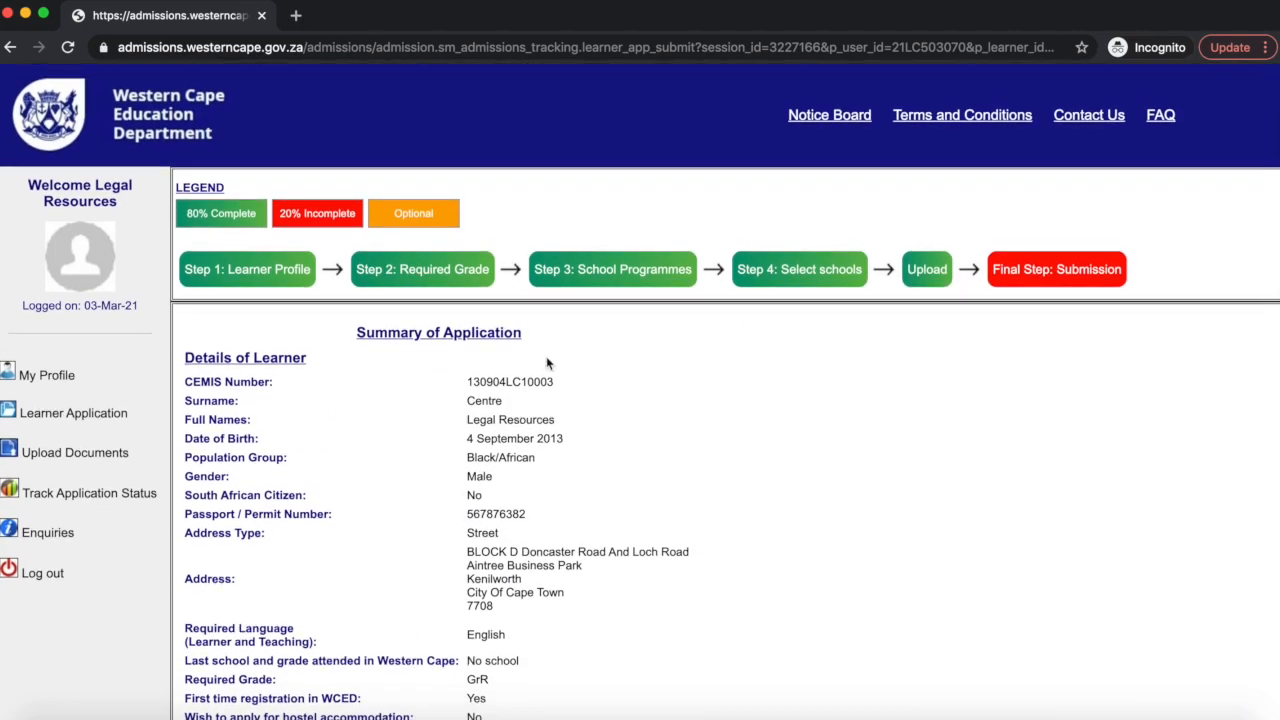
# - Change learner transport to Yes in Step 2, save, and go to Final Step: Submission
pyautogui.click(440, 272)
pyautogui.scroll(-2, 509, 400)
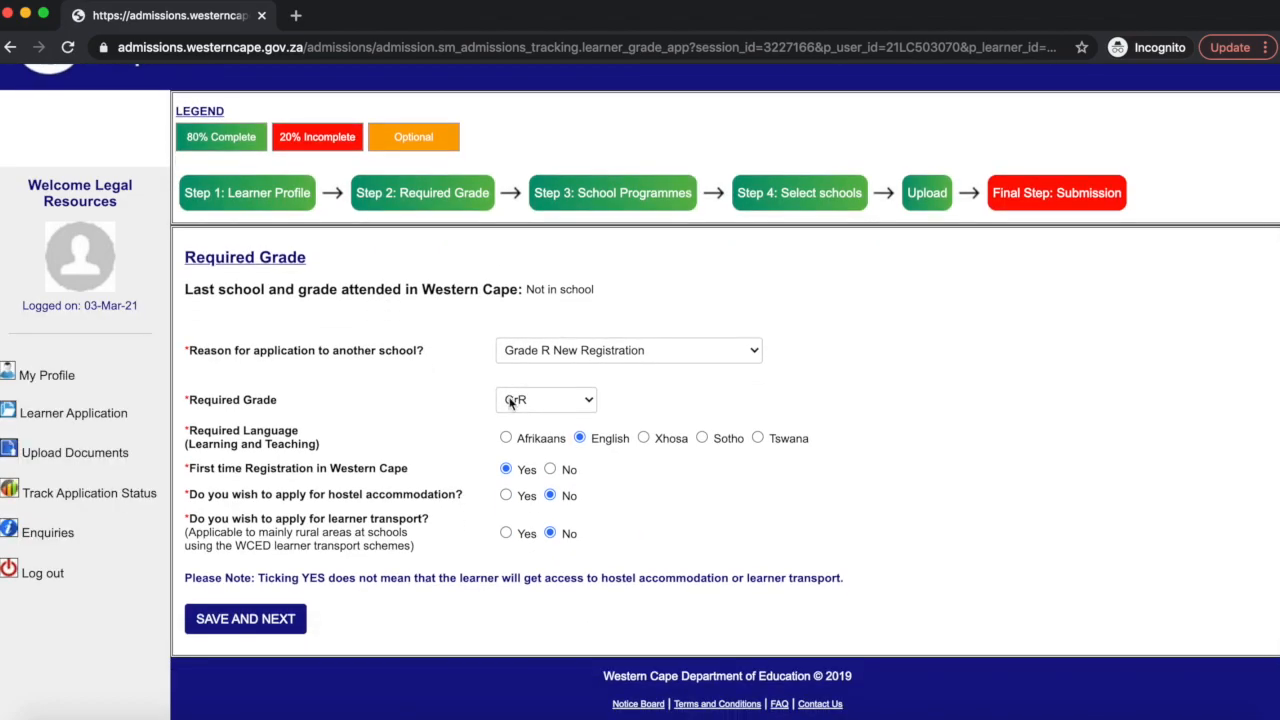
pyautogui.click(506, 533)
pyautogui.click(240, 619)
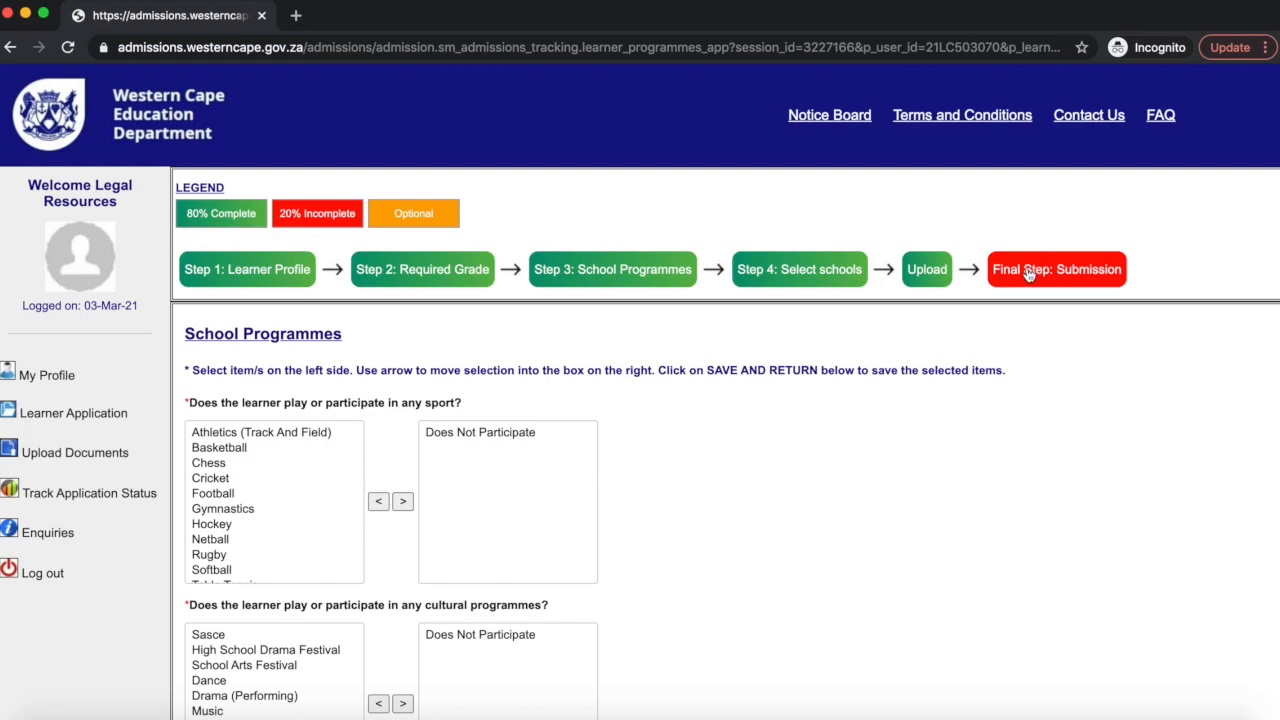
pyautogui.click(1029, 272)
pyautogui.scroll(-2, 686, 459)
pyautogui.scroll(-5, 687, 463)
pyautogui.scroll(-12, 686, 459)
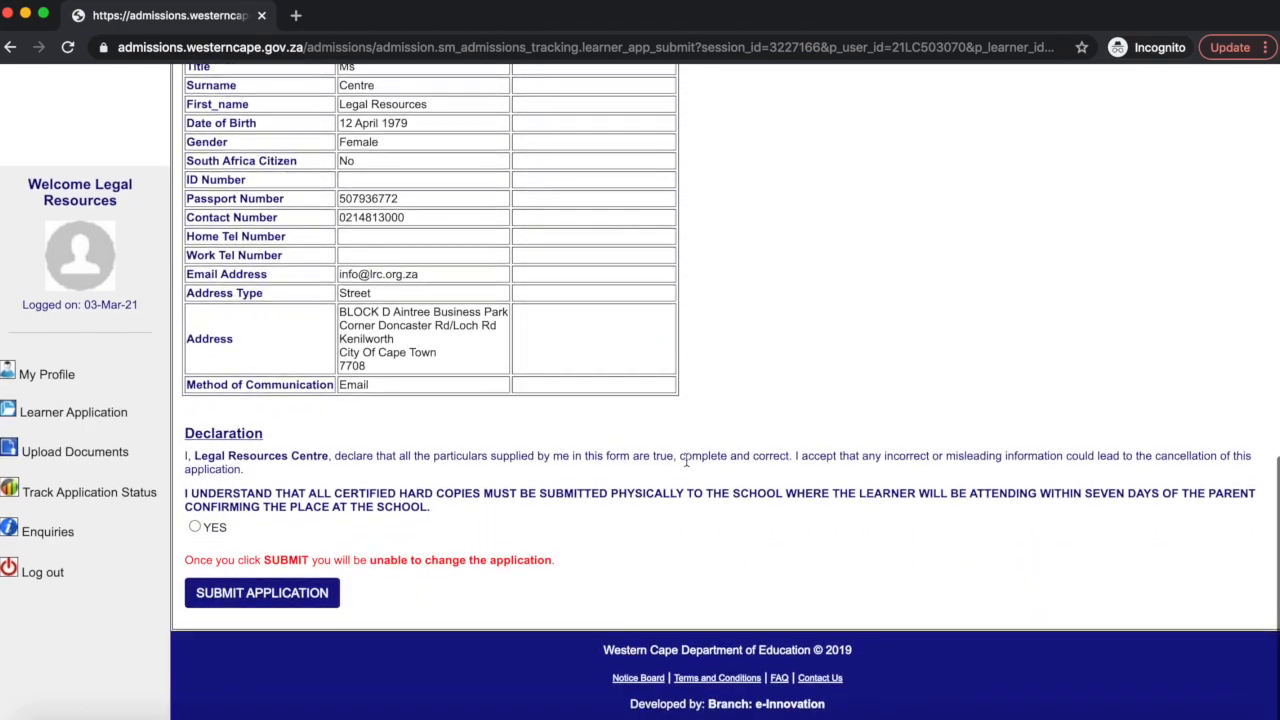
# - Accept the YES declaration and submit the 2022 application, confirming with OK
pyautogui.click(197, 531)
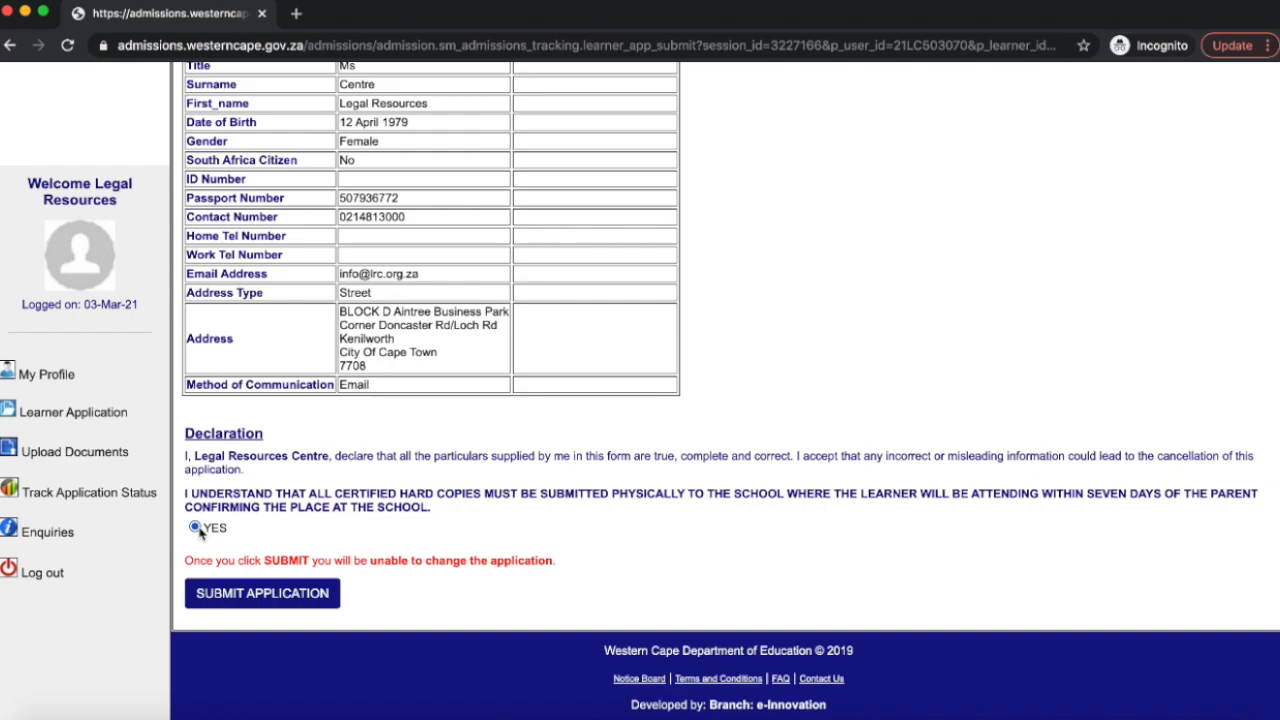
pyautogui.click(232, 597)
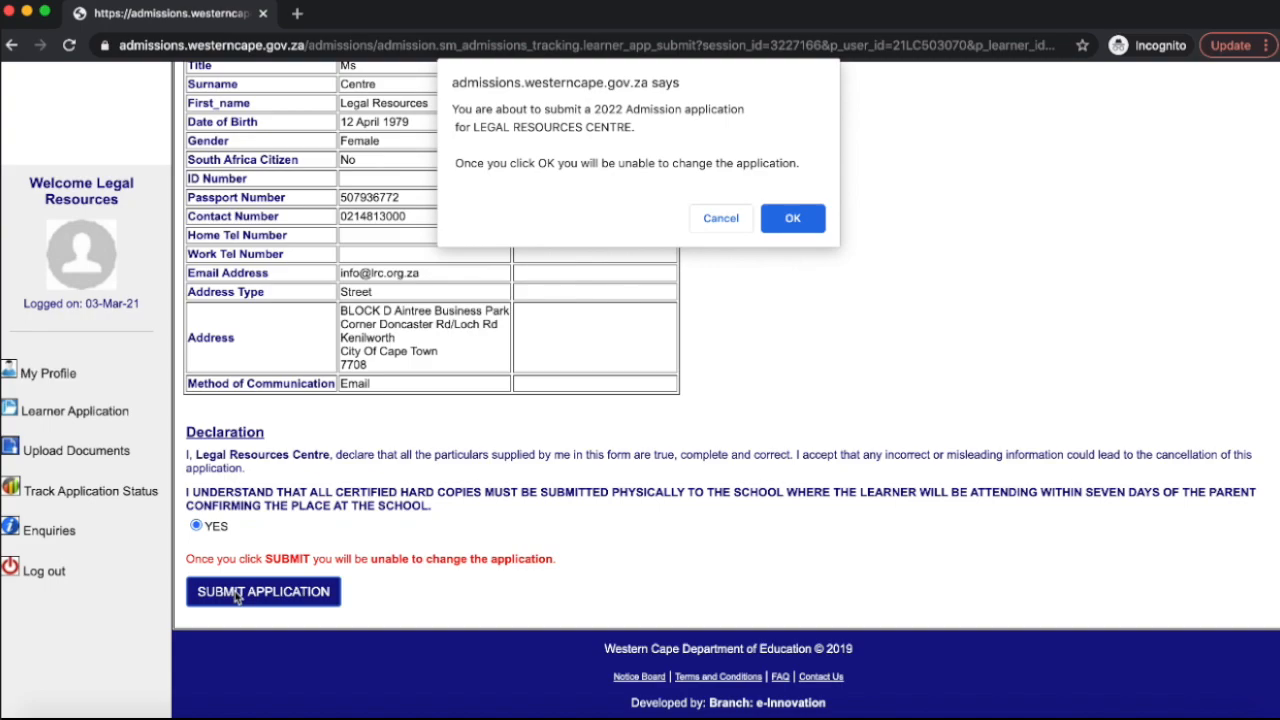
pyautogui.click(792, 221)
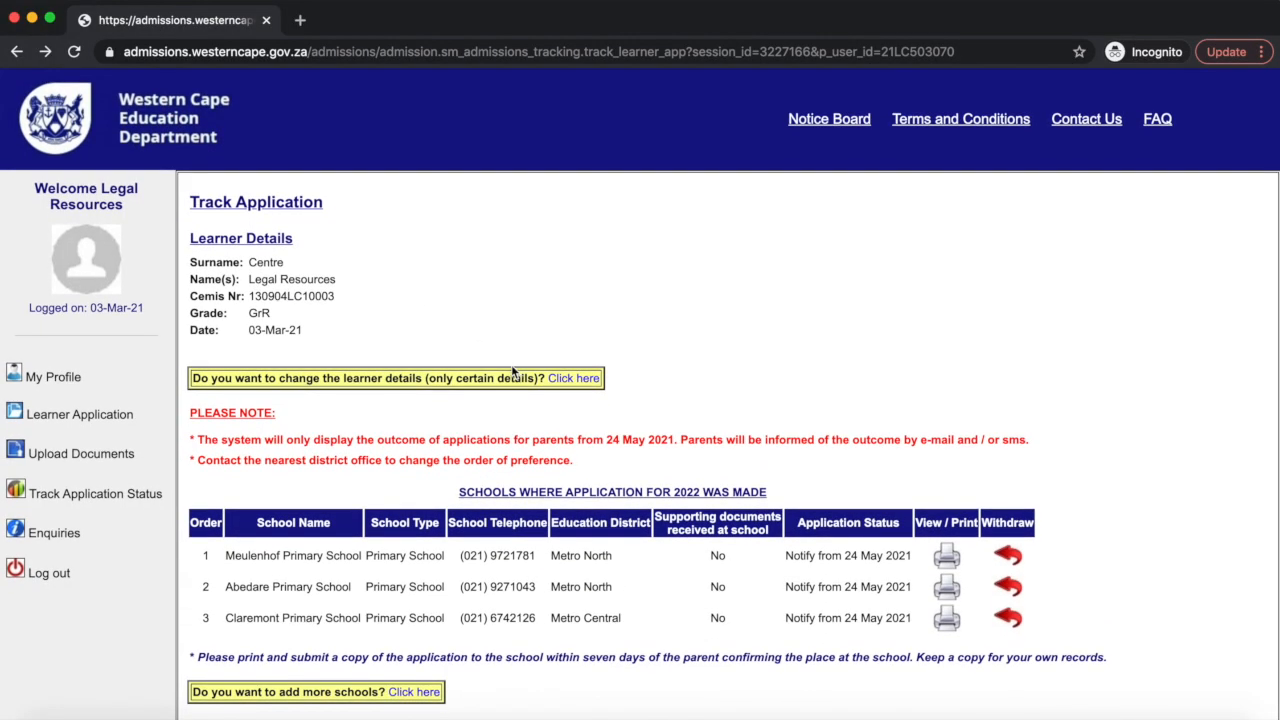
# - Open the learner details for editing and save them
pyautogui.scroll(-2, 730, 387)
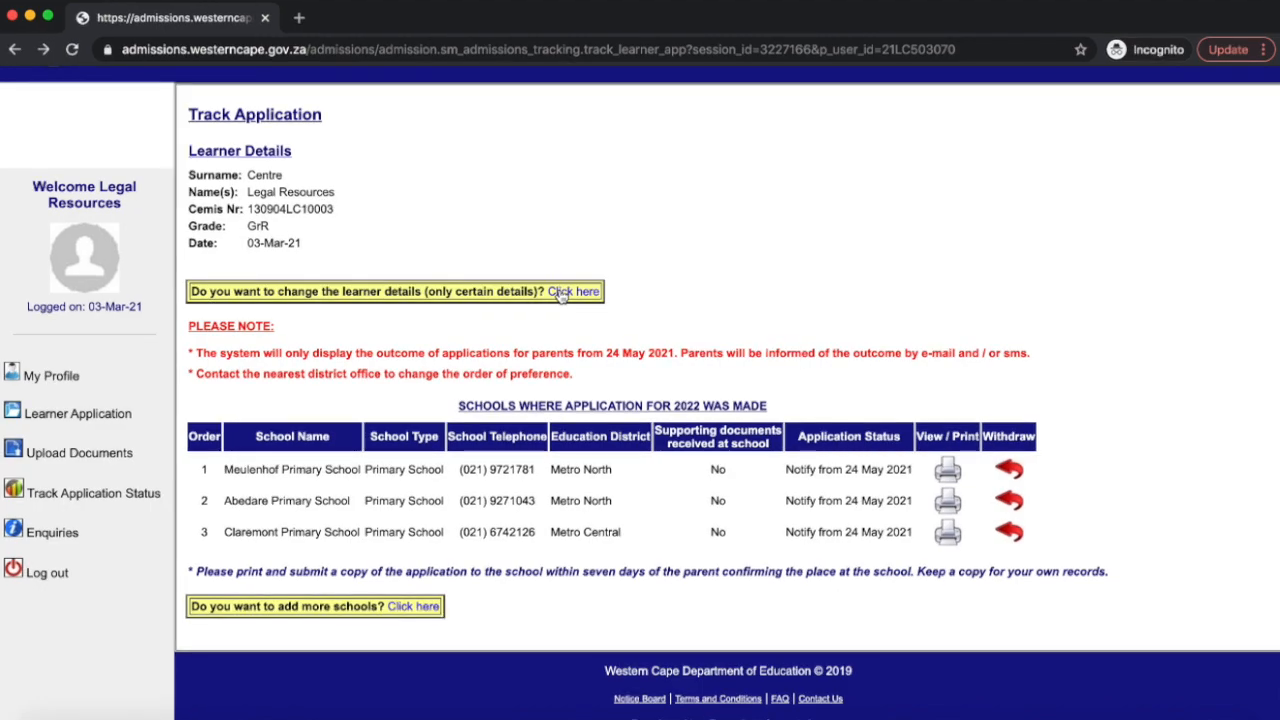
pyautogui.click(561, 292)
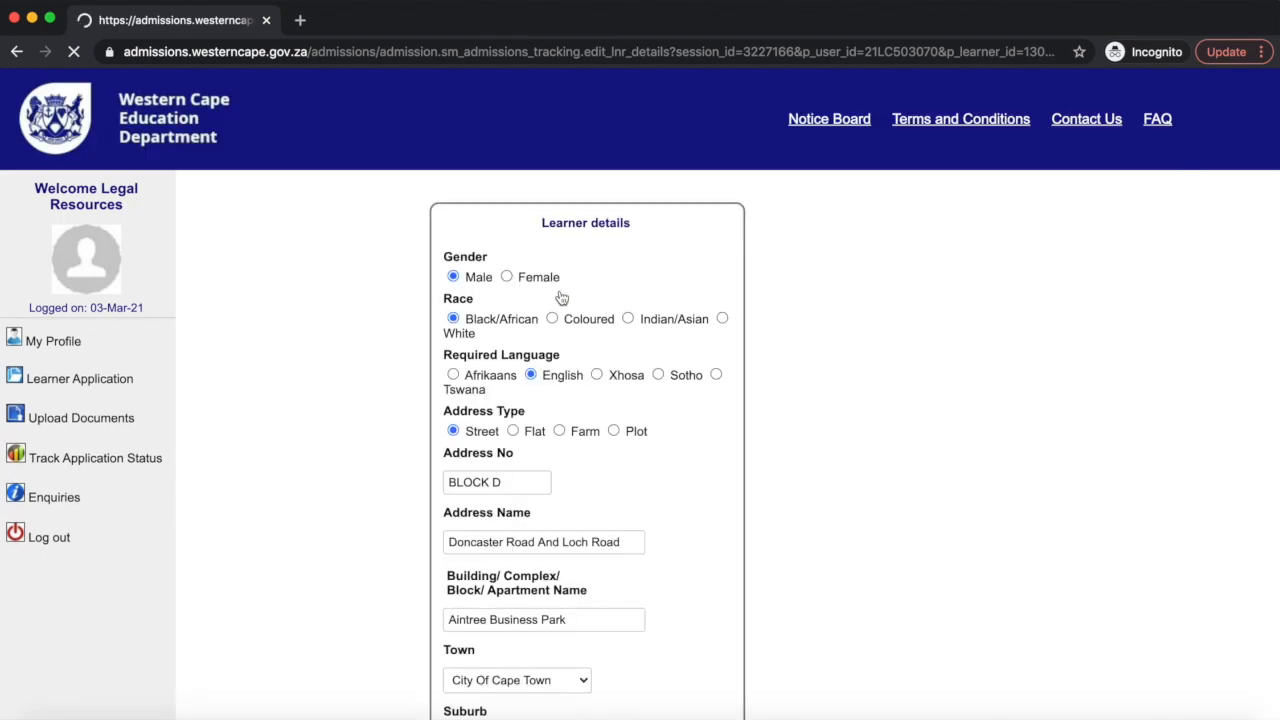
pyautogui.scroll(-1, 561, 298)
pyautogui.scroll(-3, 561, 298)
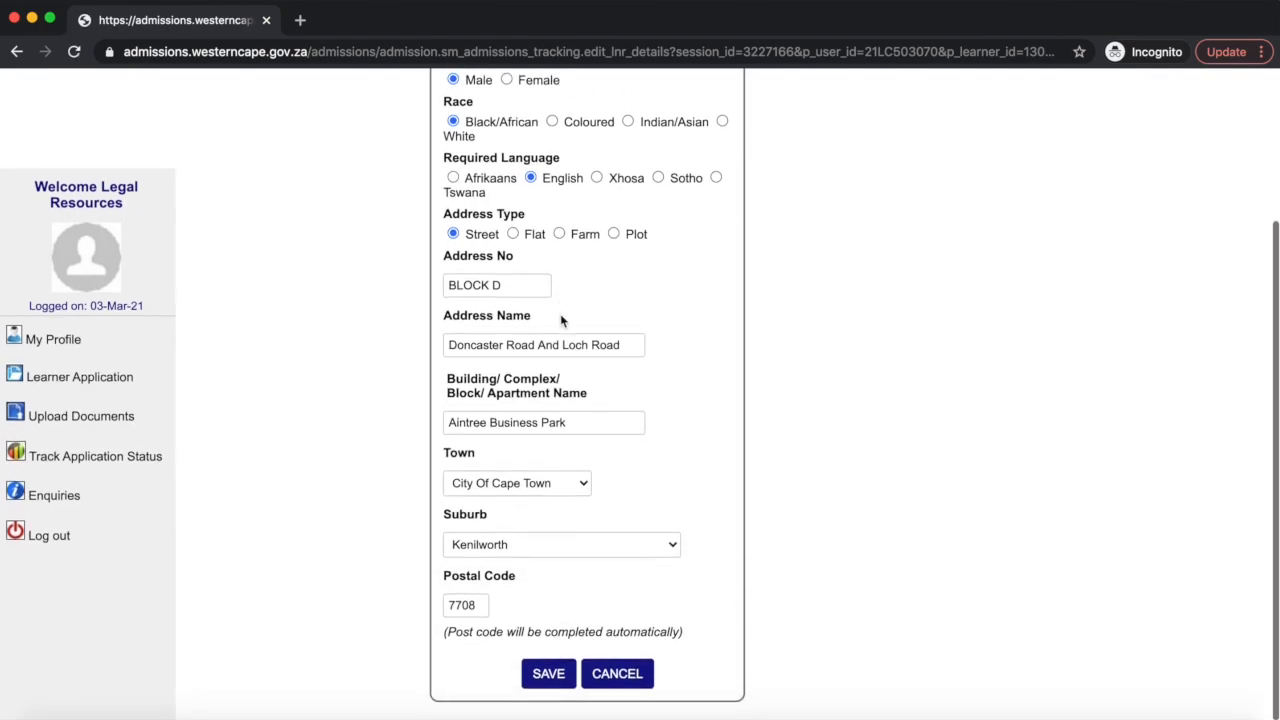
pyautogui.click(549, 680)
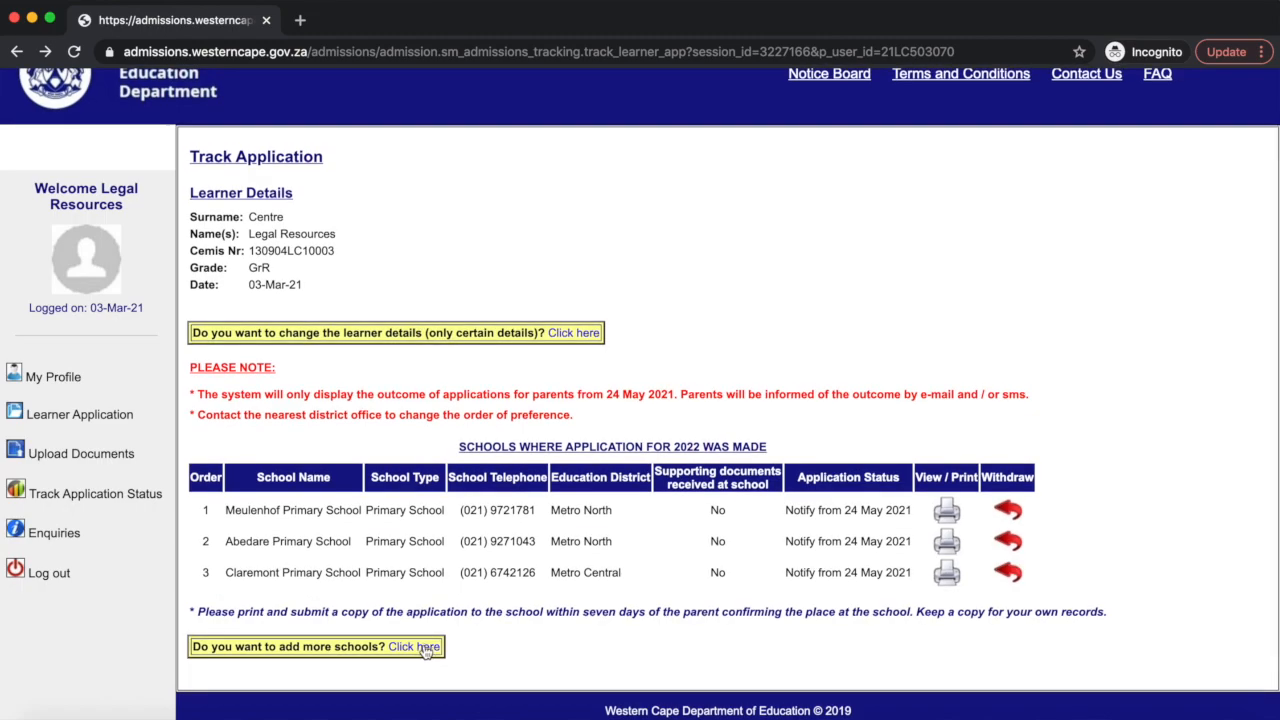
# - Add Aan De Doorns Ngk Primêre Skool as a fourth school, then withdraw it
pyautogui.click(410, 650)
pyautogui.click(527, 373)
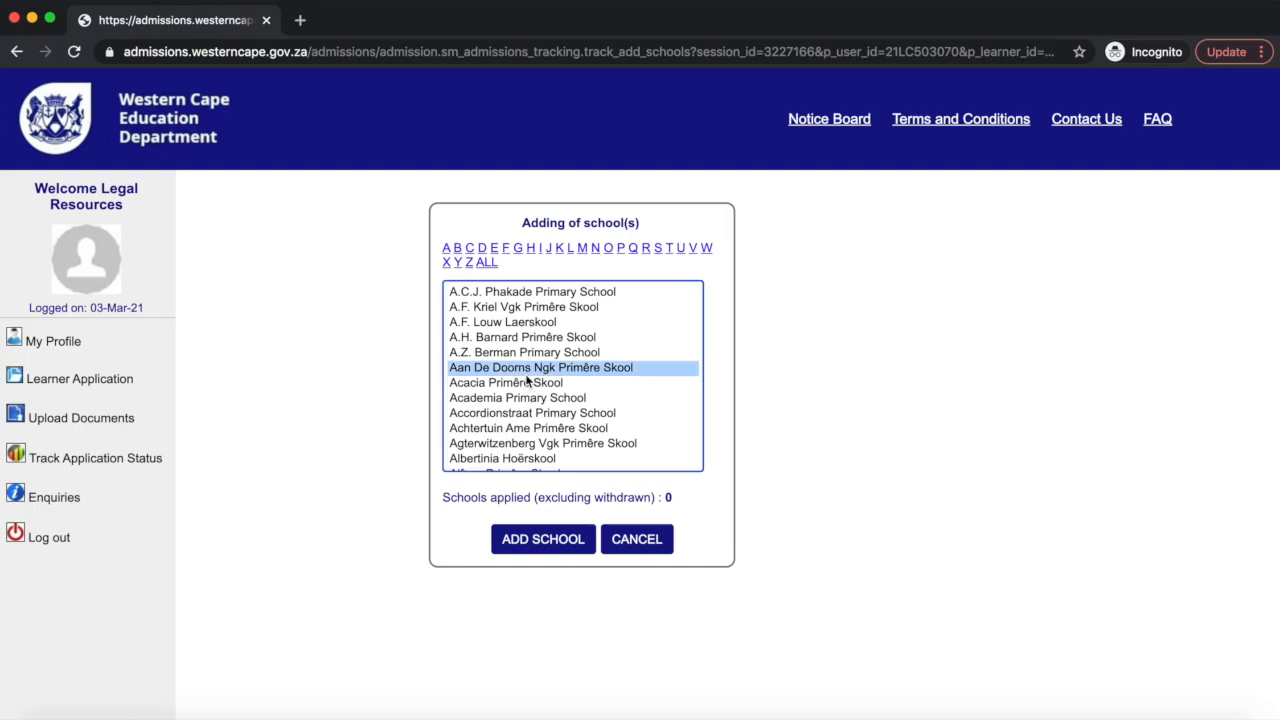
pyautogui.click(537, 542)
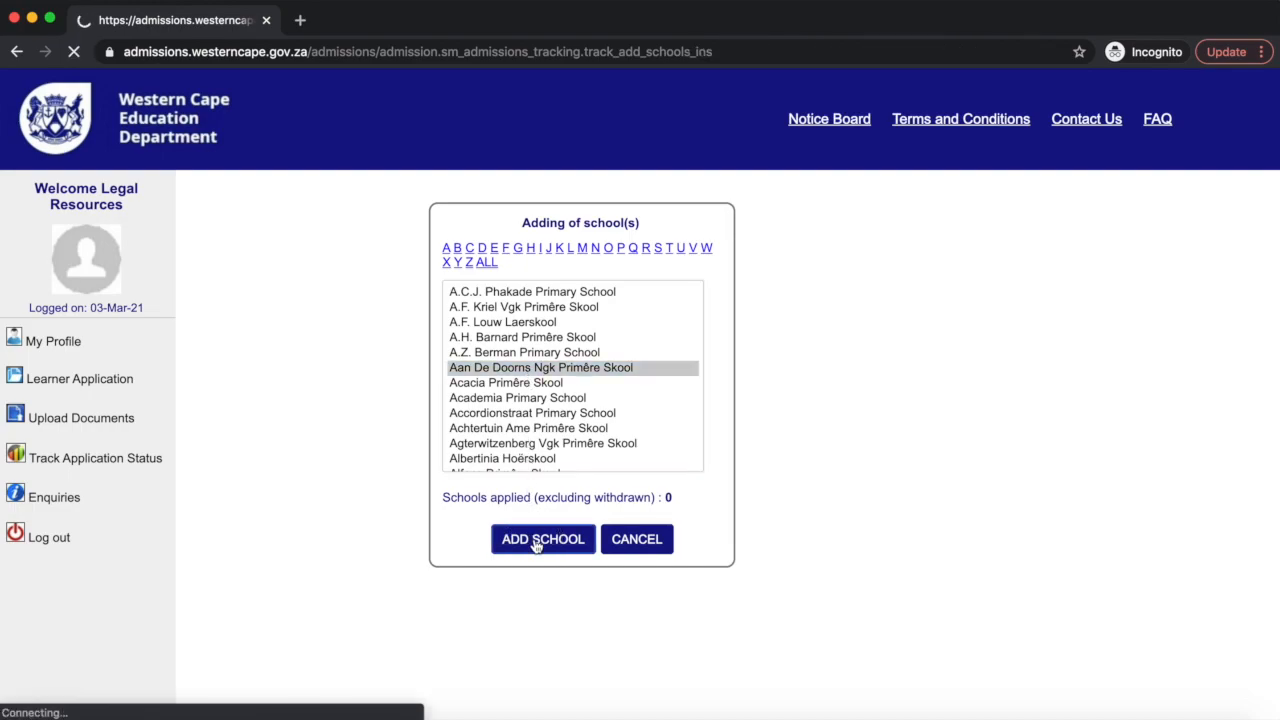
pyautogui.scroll(-2, 537, 546)
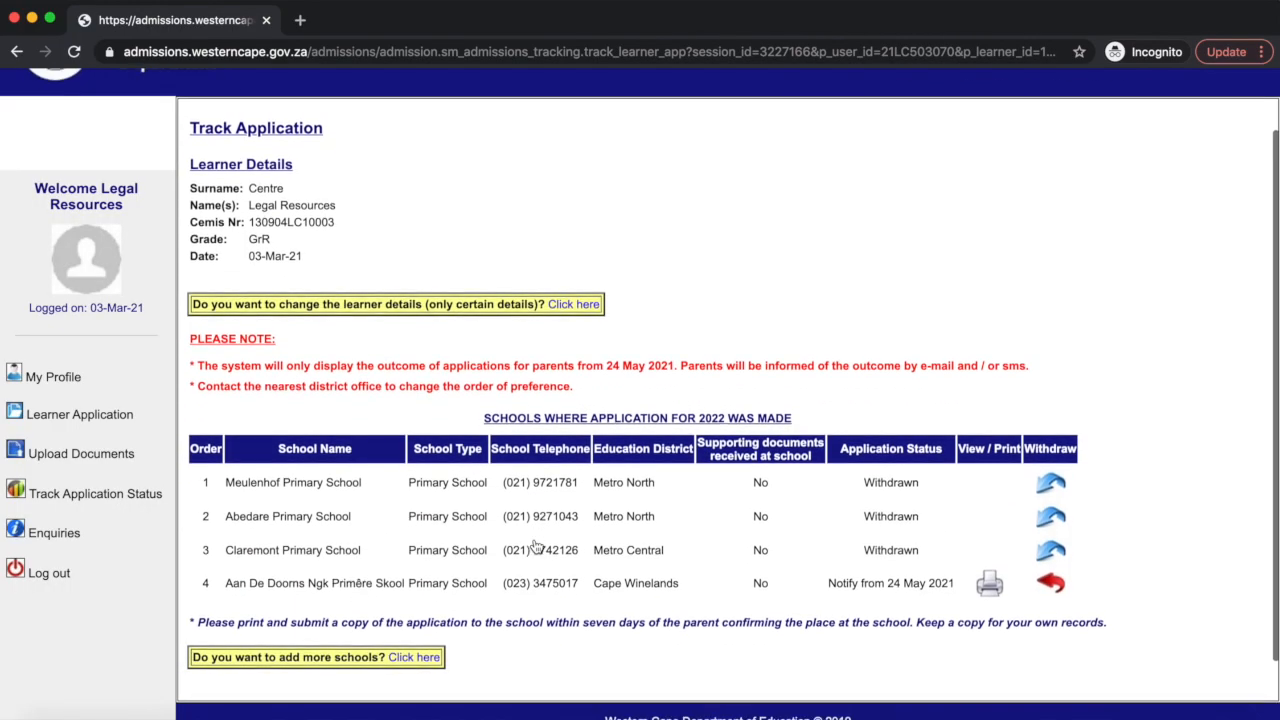
pyautogui.scroll(-1, 537, 546)
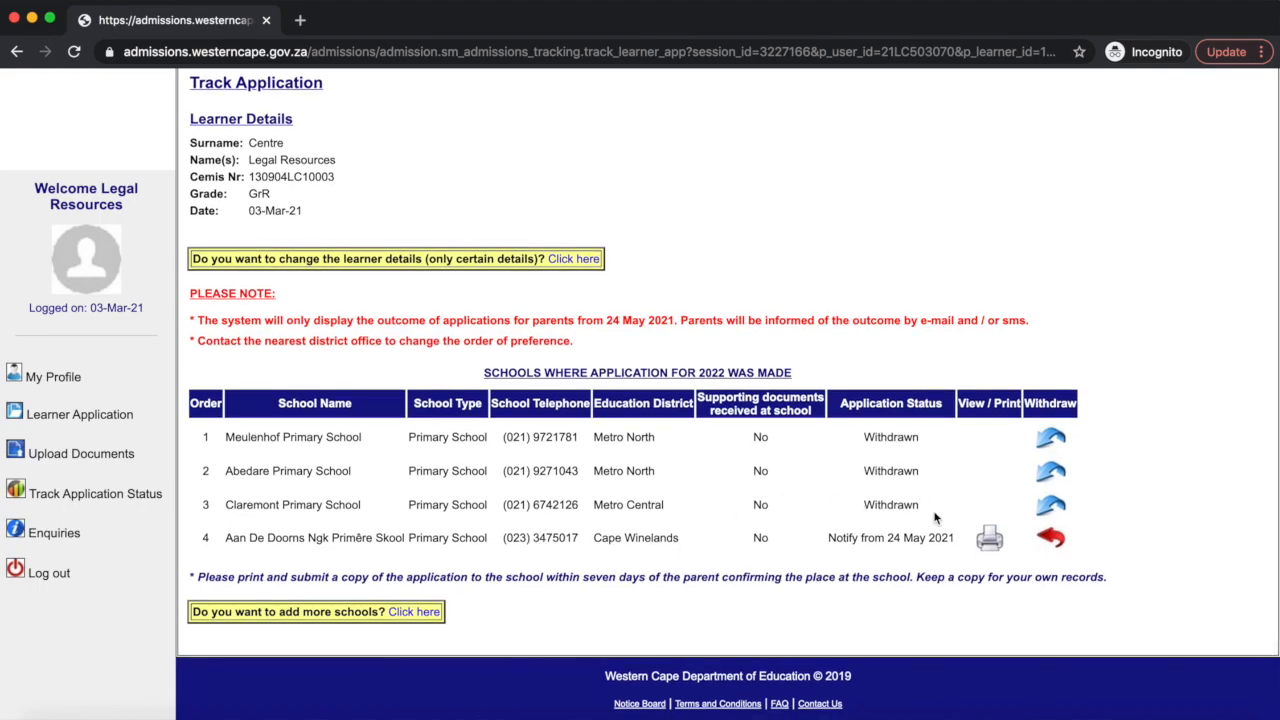
pyautogui.click(1058, 540)
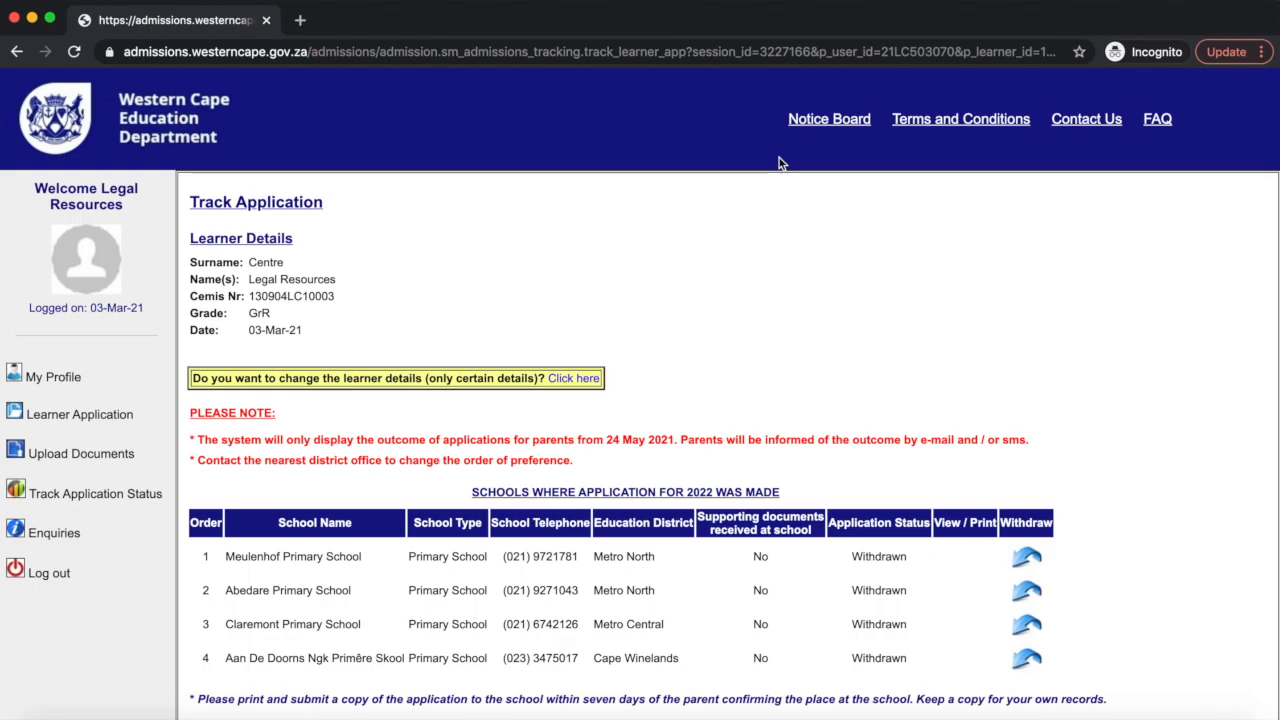
# - Send an enquiry reading 'Please can I have assistance with...' from the Enquiries form
pyautogui.click(78, 535)
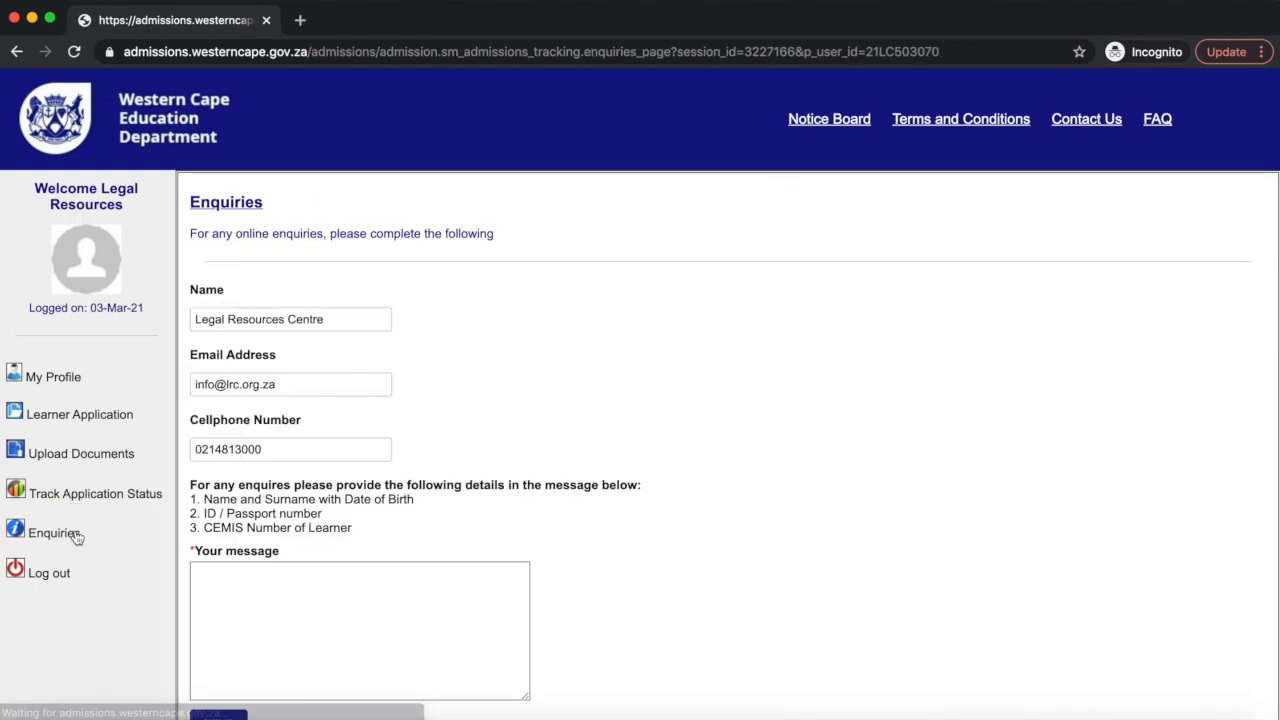
pyautogui.scroll(-2, 508, 363)
pyautogui.click(324, 540)
pyautogui.write('Please')
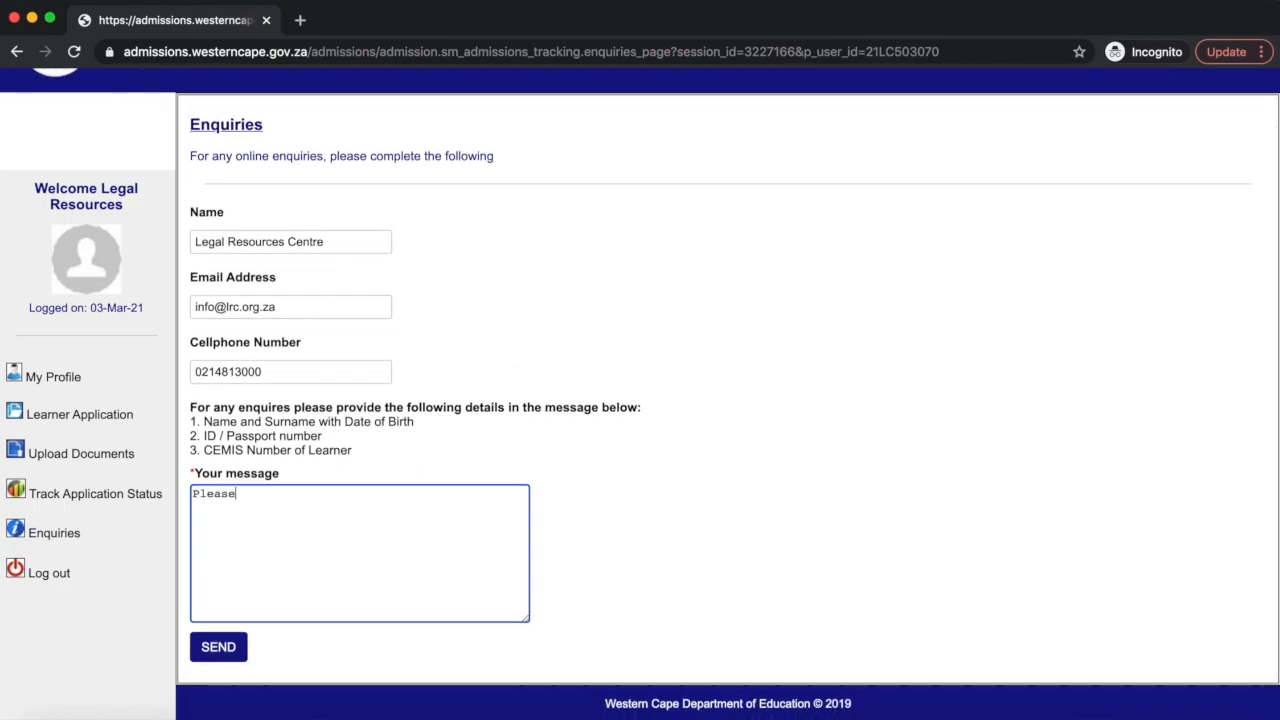
pyautogui.write(' can I have assistance with...')
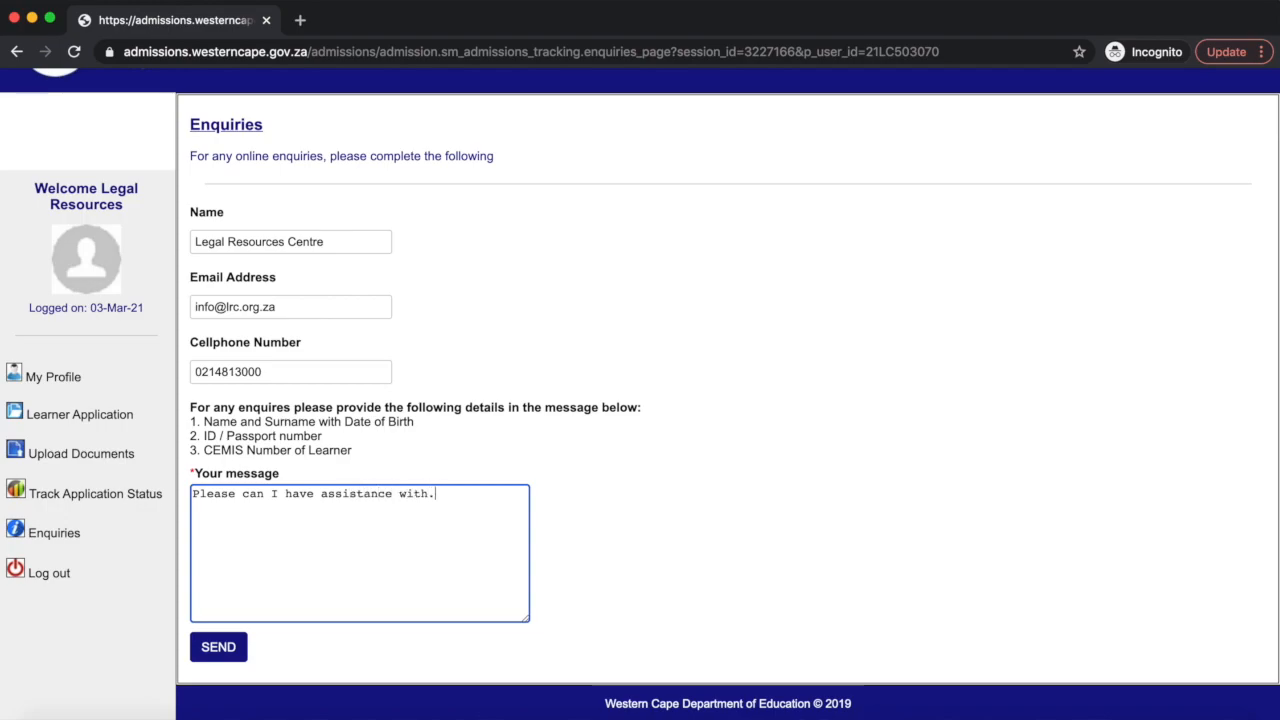
pyautogui.click(222, 650)
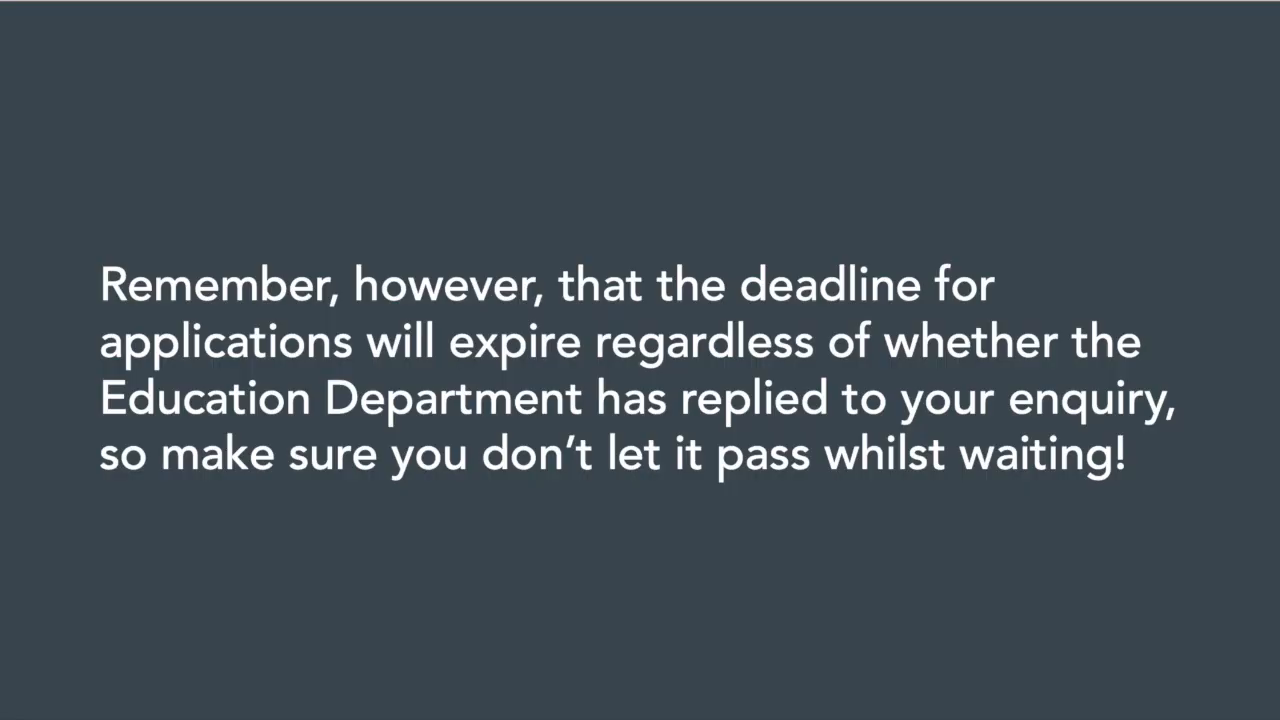